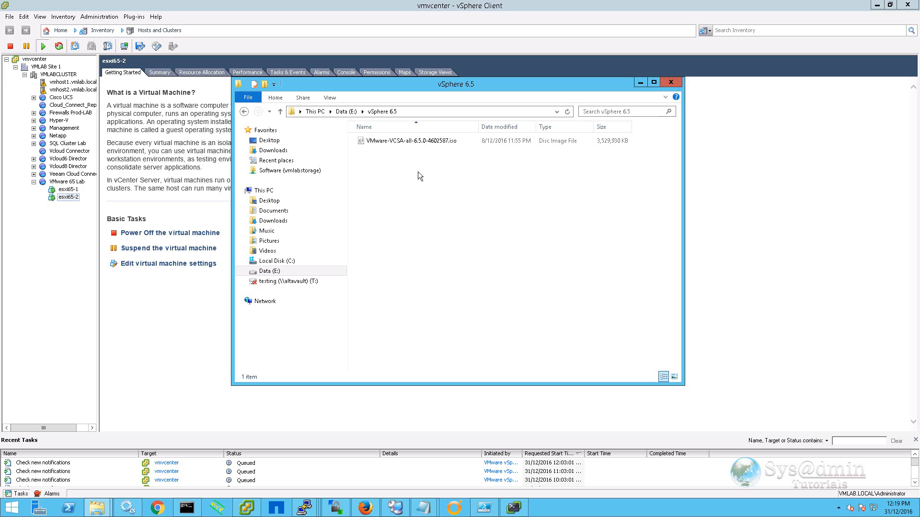
Mount the VCSA 6.5 ISO as drive G: and run installer.exe from vcsa-ui-installer\win32.
{"action": "right_click", "coordinate": [424, 145]}
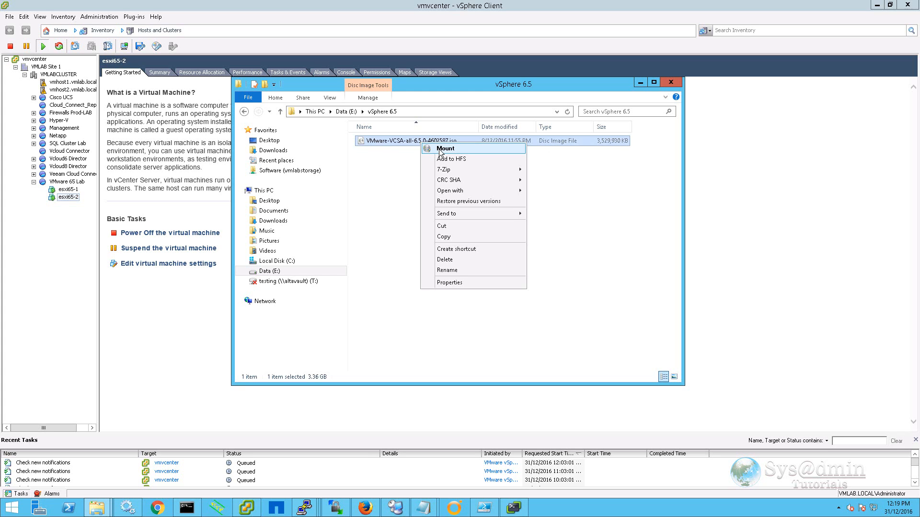
{"action": "left_click", "coordinate": [440, 150]}
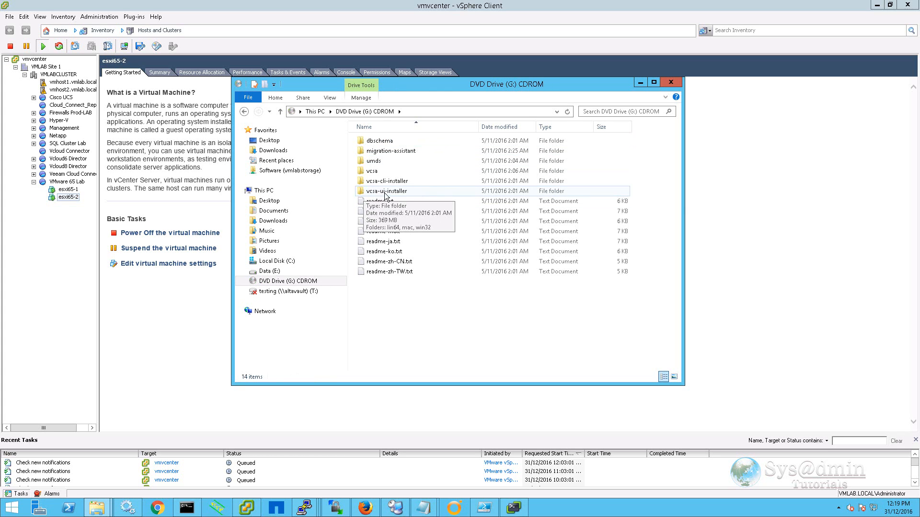
{"action": "double_click", "coordinate": [402, 192]}
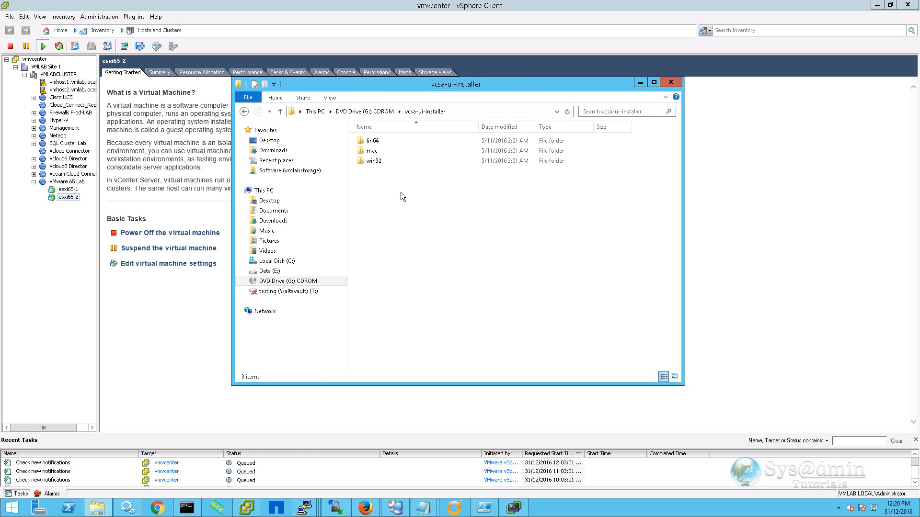
{"action": "double_click", "coordinate": [367, 163]}
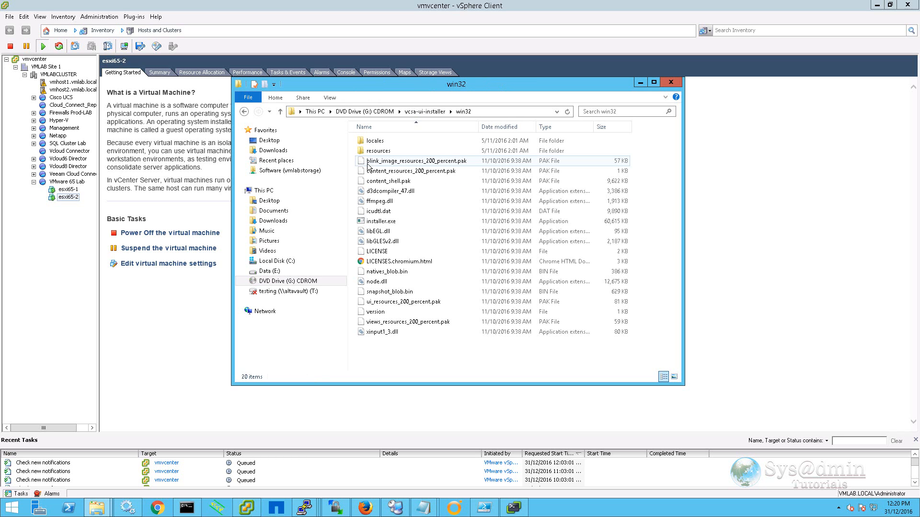
{"action": "double_click", "coordinate": [388, 224]}
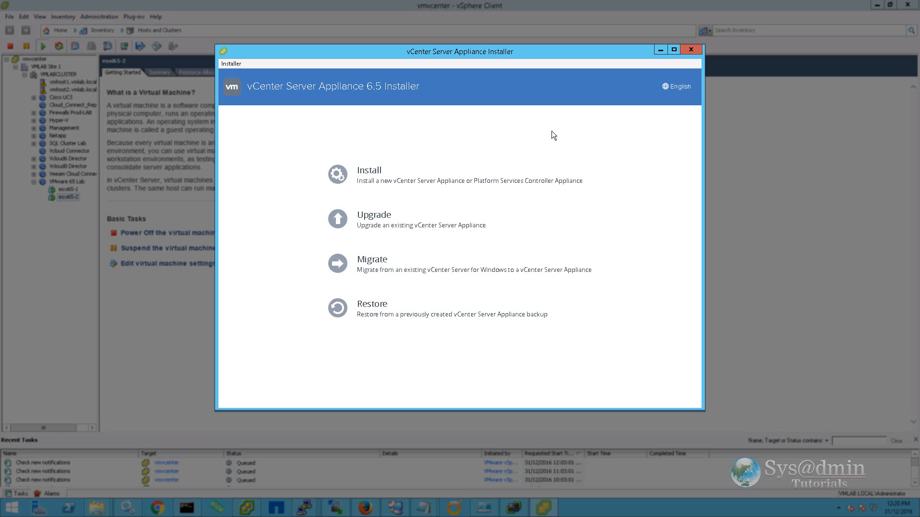
Start a new install, accept the EULA, and keep vCenter Server with an Embedded PSC.
{"action": "left_click", "coordinate": [369, 178]}
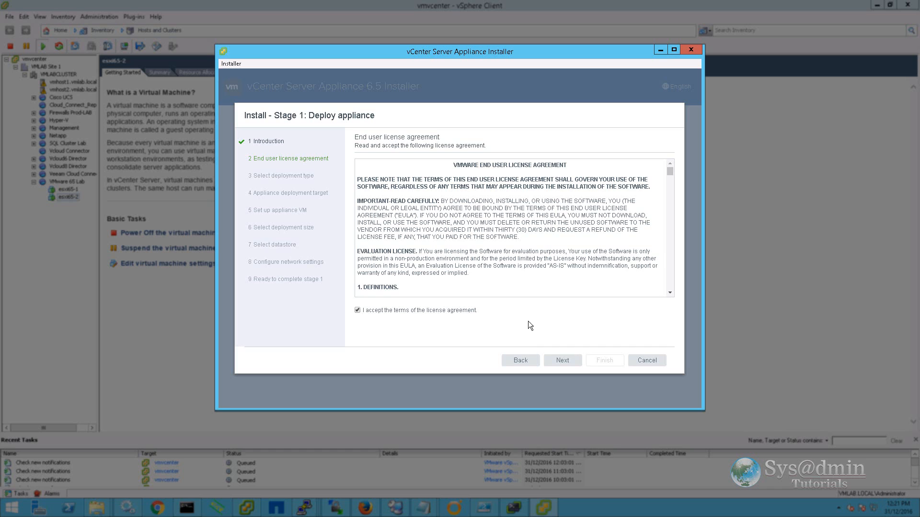
{"action": "left_click", "coordinate": [563, 361]}
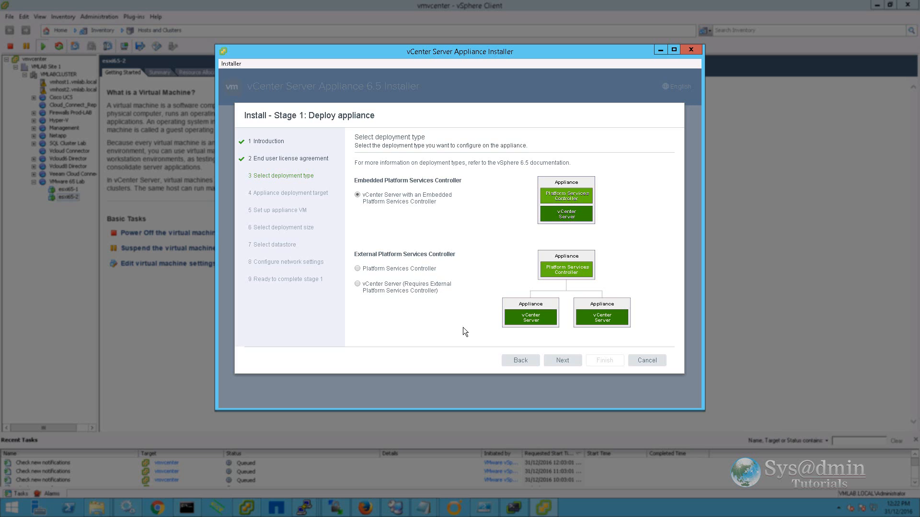
{"action": "left_click", "coordinate": [567, 360]}
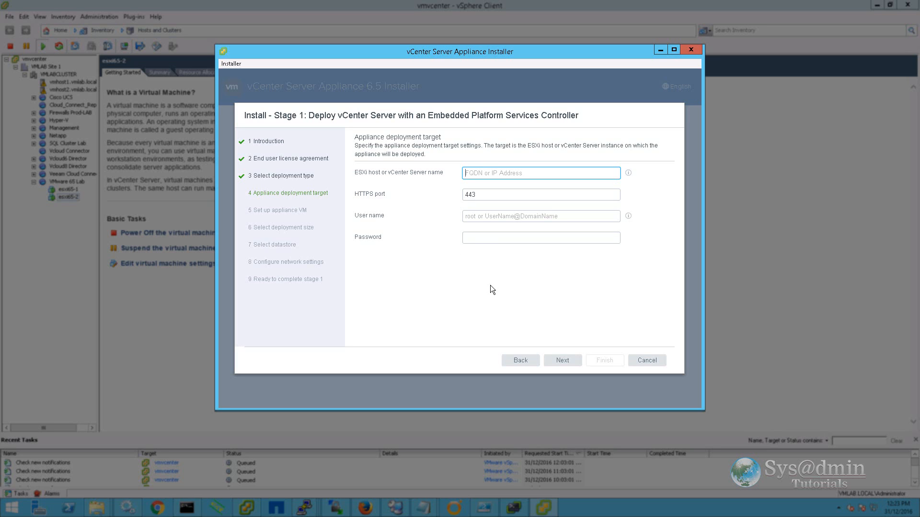
Target ESXi host vmhost1.vmlab.local as root with its password, accepting the host certificate.
{"action": "type", "text": "vmhost1.vmlab.local"}
{"action": "key", "text": "Tab"}
{"action": "type", "text": "root"}
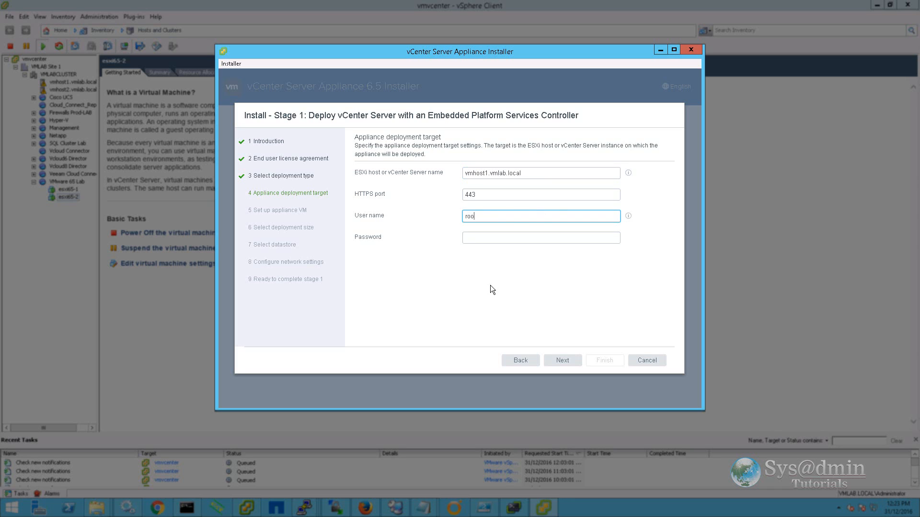
{"action": "key", "text": "Tab"}
{"action": "type", "text": "VMware1!"}
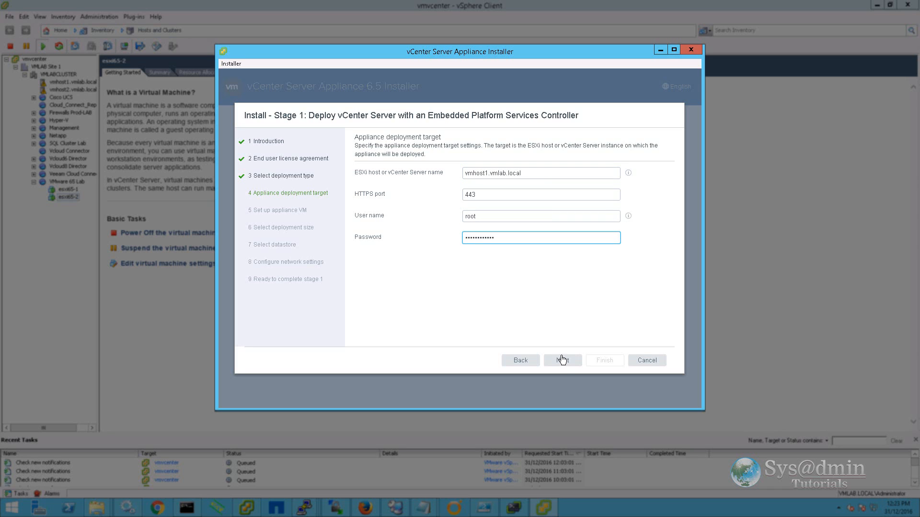
{"action": "left_click", "coordinate": [561, 359]}
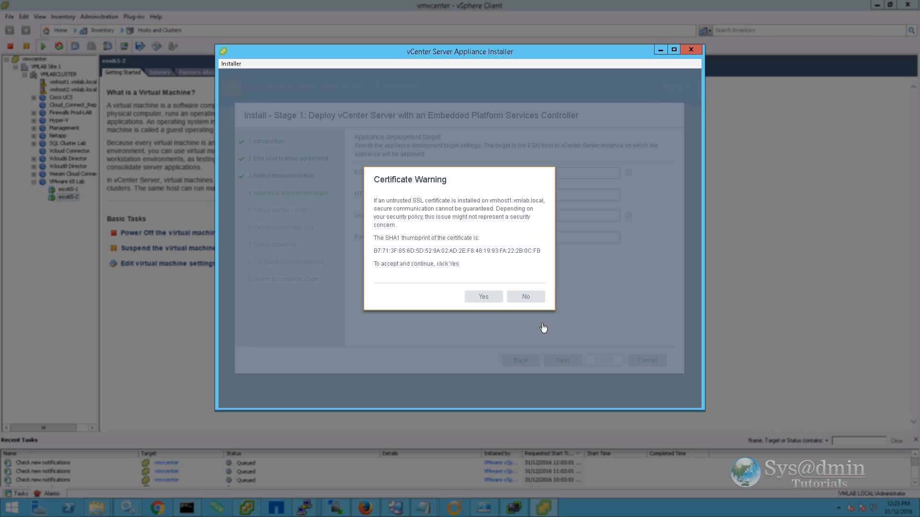
{"action": "left_click", "coordinate": [483, 297]}
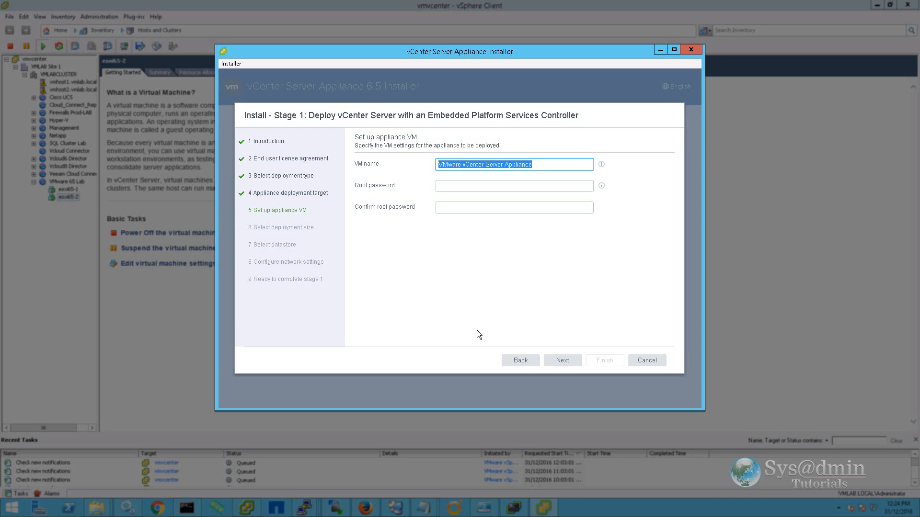
Name the appliance VM vcenter65 and paste its root password into both password fields.
{"action": "type", "text": "vcenter65"}
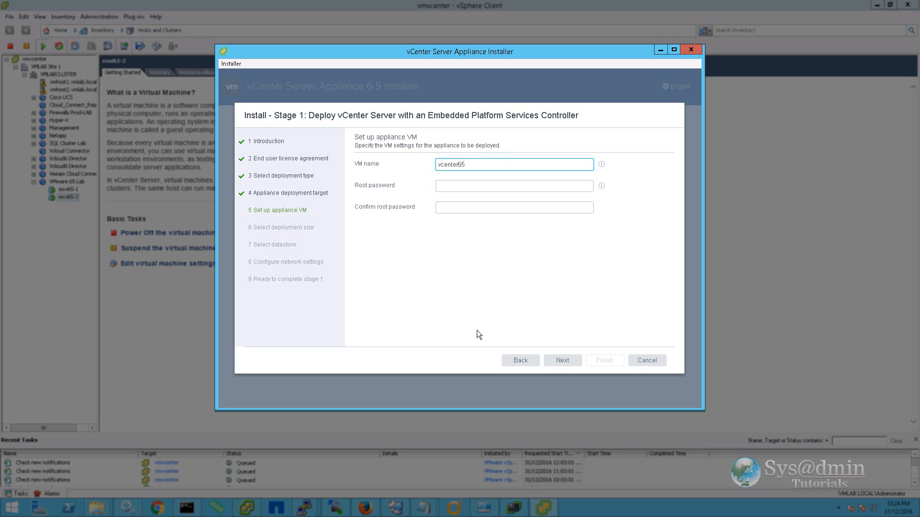
{"action": "key", "text": "Tab"}
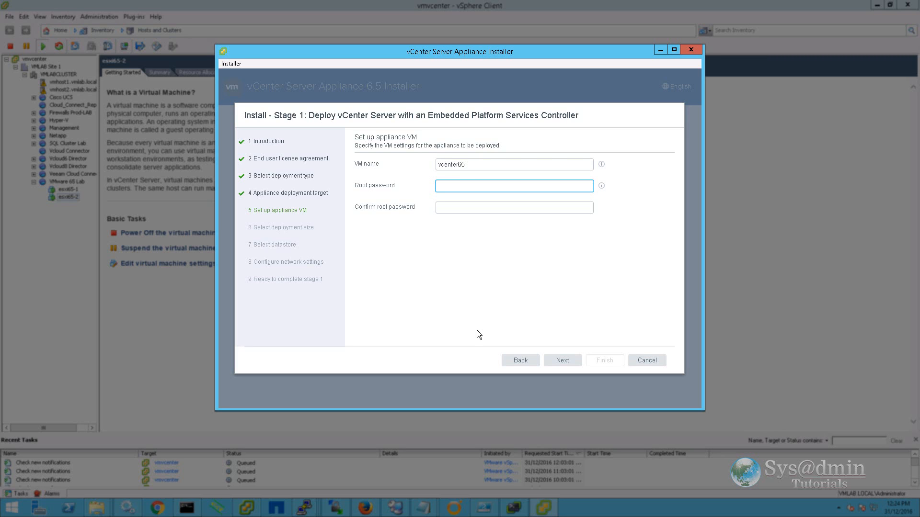
{"action": "key", "text": "ctrl+v"}
{"action": "key", "text": "Tab"}
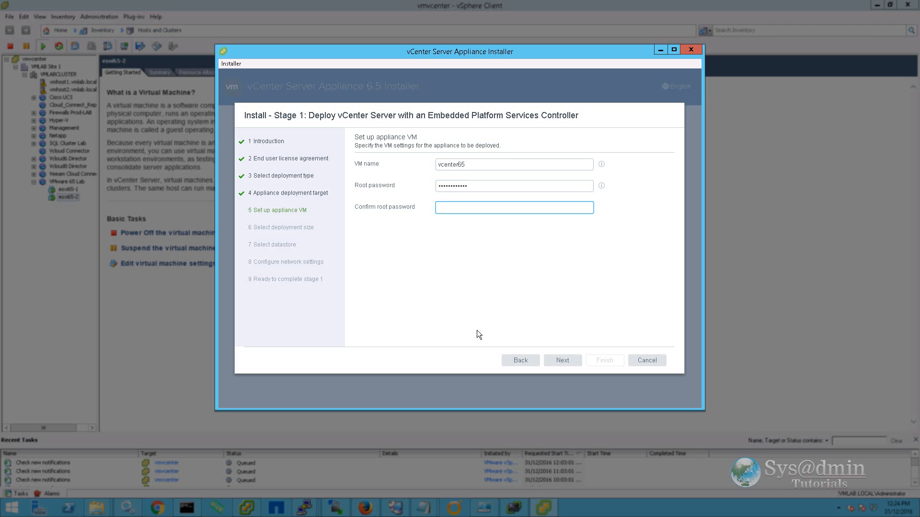
{"action": "key", "text": "ctrl+v"}
{"action": "left_click", "coordinate": [562, 361]}
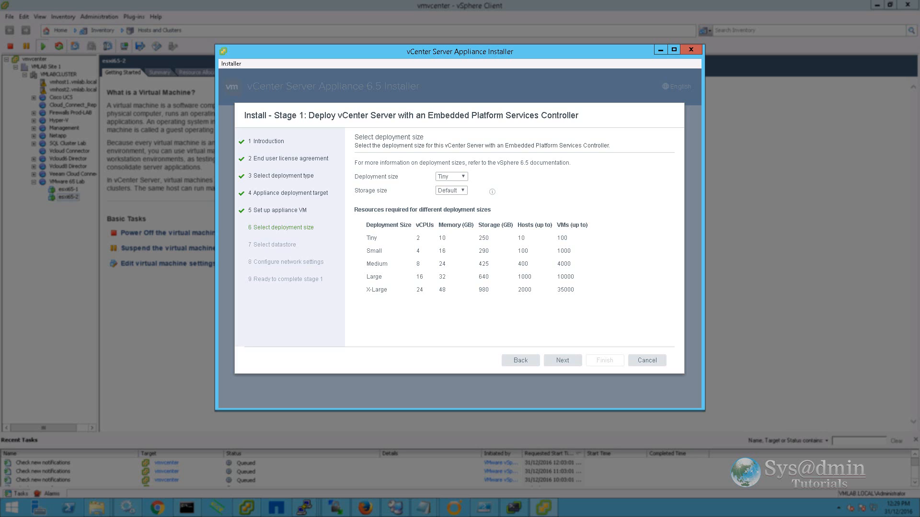
Keep Tiny size with Default storage after trying Large and X-Large, on datastore Synology-1815-NFS1.
{"action": "left_click", "coordinate": [461, 191]}
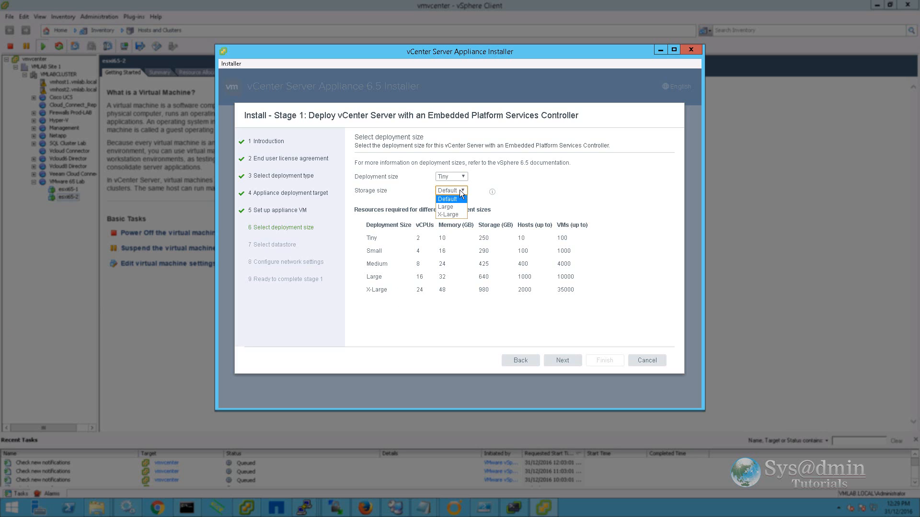
{"action": "left_click", "coordinate": [457, 207]}
{"action": "left_click", "coordinate": [458, 188]}
{"action": "left_click", "coordinate": [458, 203]}
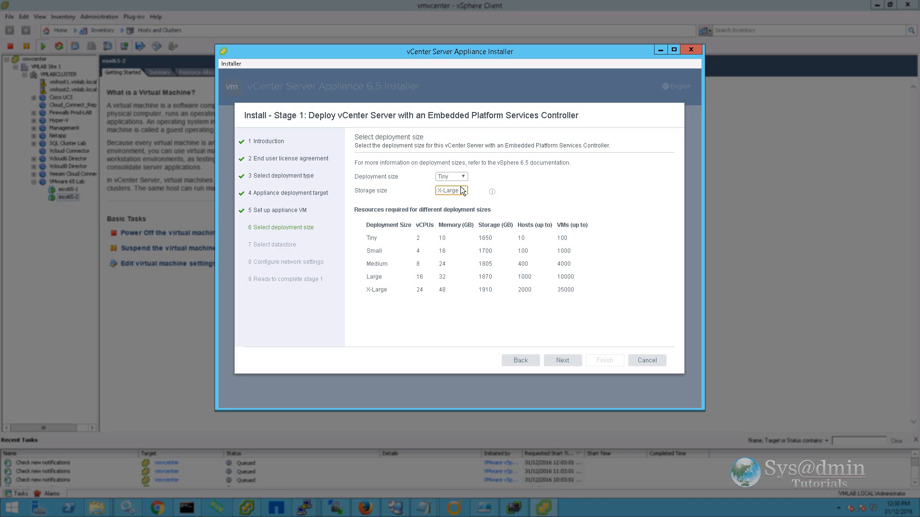
{"action": "left_click", "coordinate": [462, 191]}
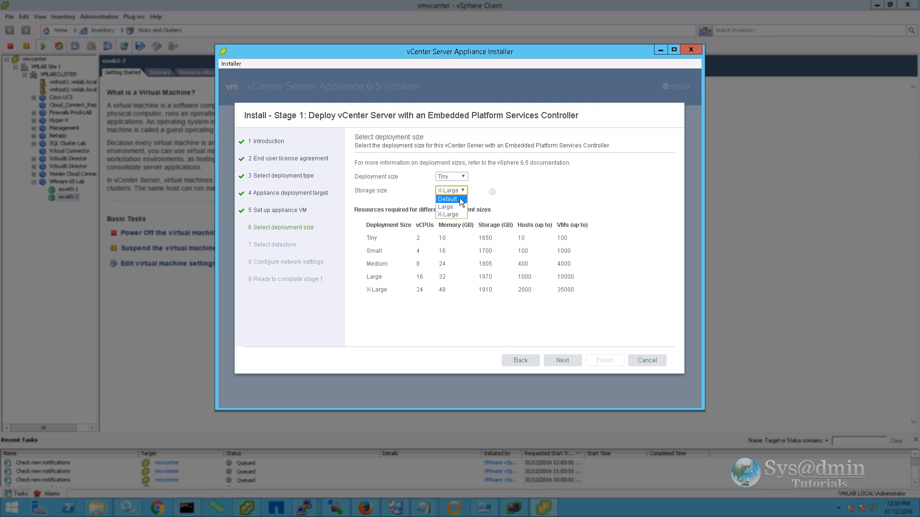
{"action": "left_click", "coordinate": [460, 200]}
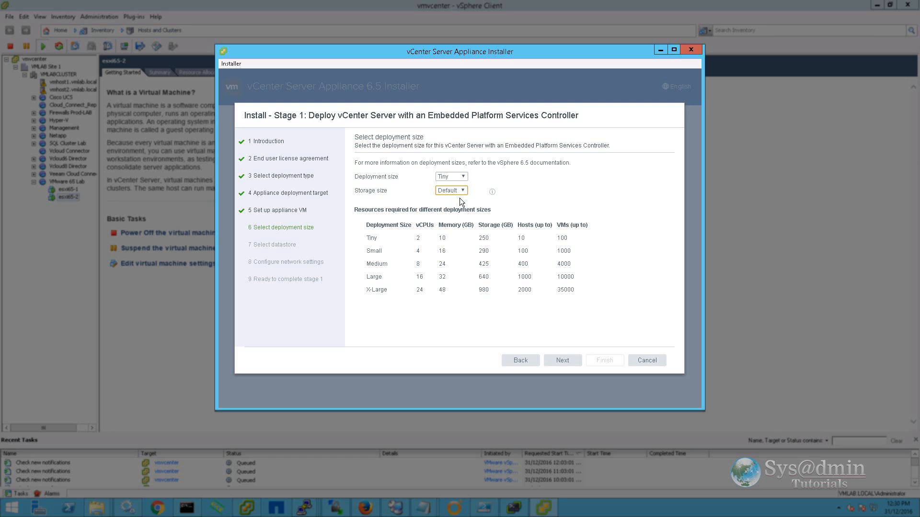
{"action": "left_click", "coordinate": [563, 361]}
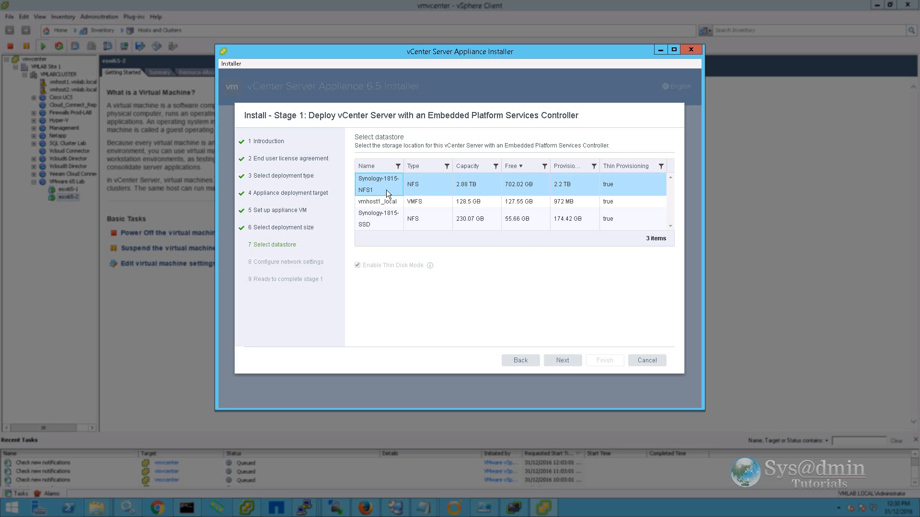
{"action": "left_click", "coordinate": [563, 362]}
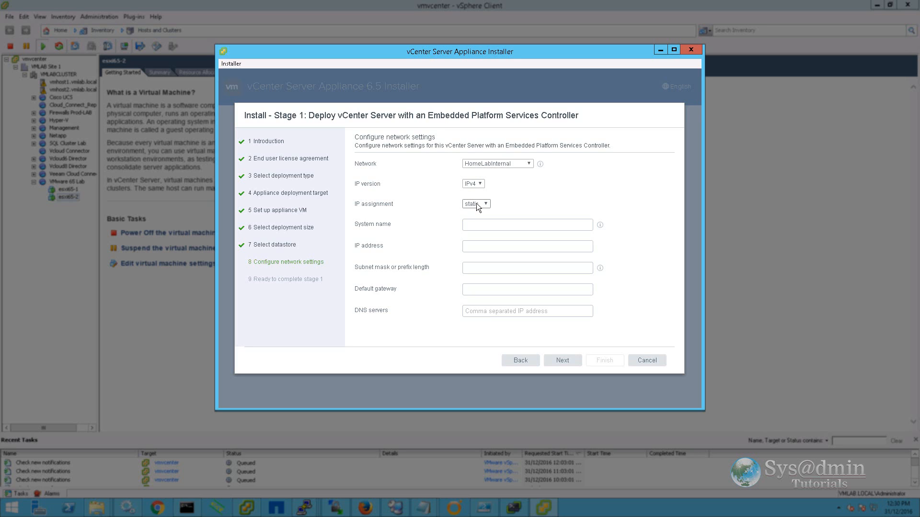
Enter system name vcenter65.vmlab.local and IP address 192.168.1.197.
{"action": "left_click", "coordinate": [474, 224]}
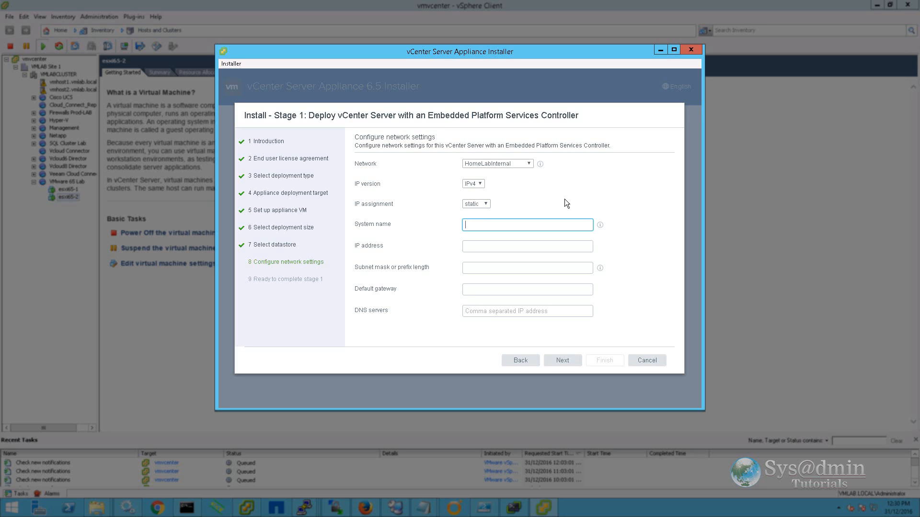
{"action": "type", "text": "vcenter65."}
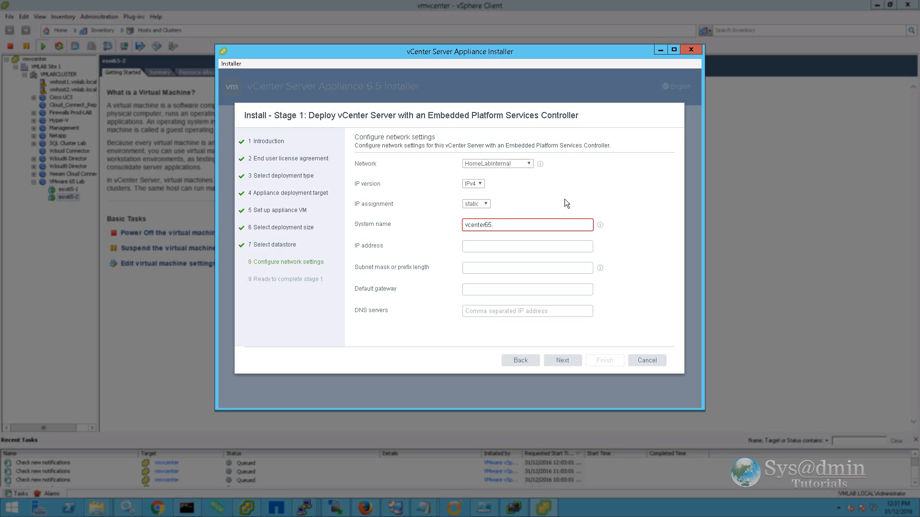
{"action": "type", "text": "mlab.local"}
{"action": "key", "text": "Tab"}
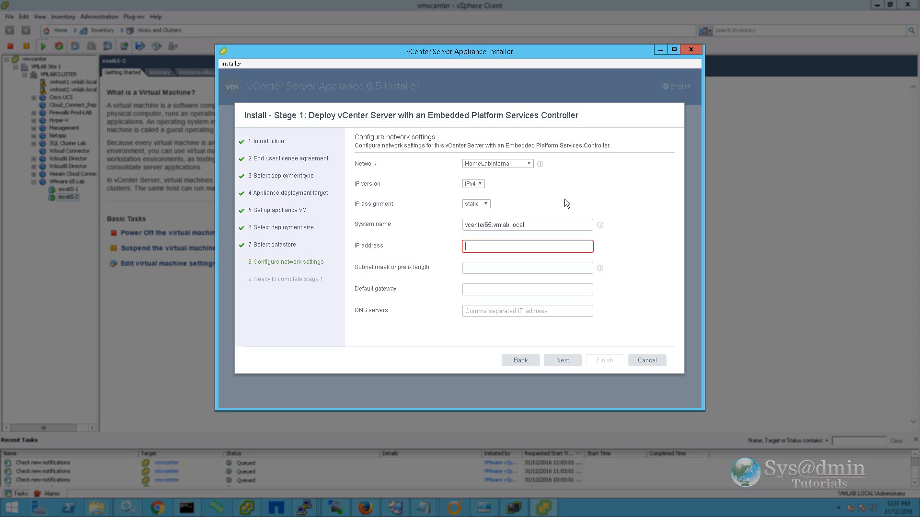
{"action": "type", "text": "192.168.1.197"}
{"action": "key", "text": "Tab"}
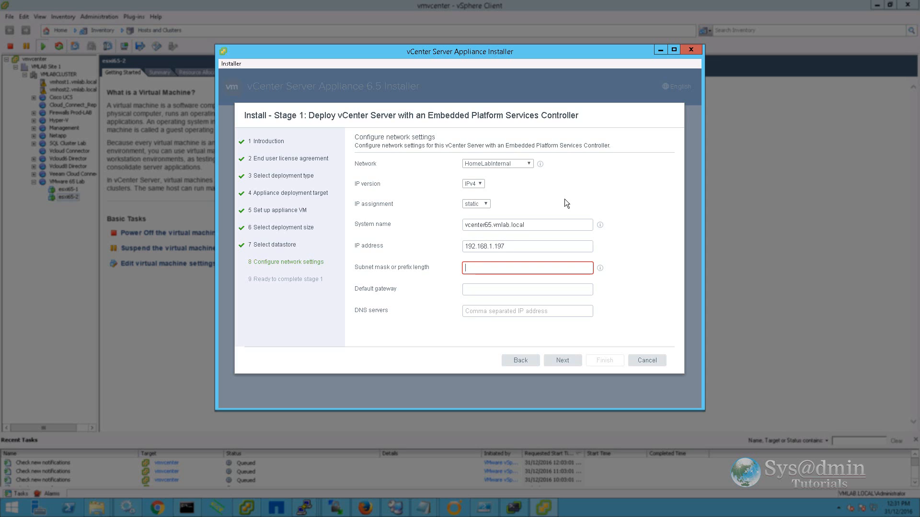
Set mask 255.255.255.0, gateway 192.168.1.1, DNS 192.168.1.101, then check the vcenter65 DNS A record.
{"action": "type", "text": "255.255.255.0"}
{"action": "key", "text": "Tab"}
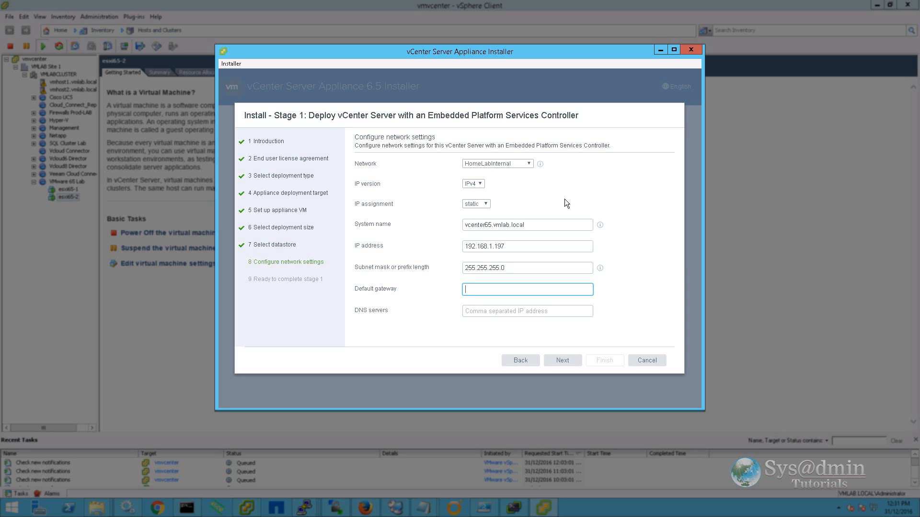
{"action": "type", "text": "192.168.1.1"}
{"action": "key", "text": "Tab"}
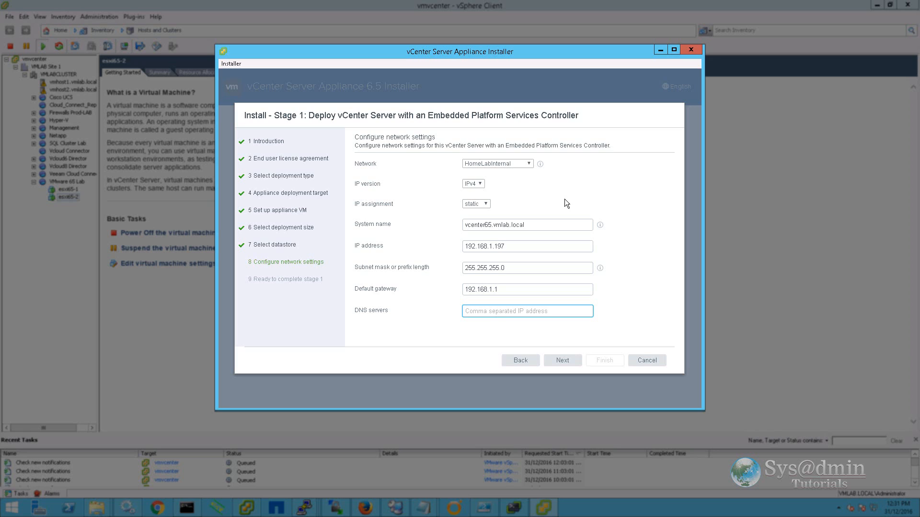
{"action": "type", "text": "192.168.1.101"}
{"action": "triple_click", "coordinate": [538, 225]}
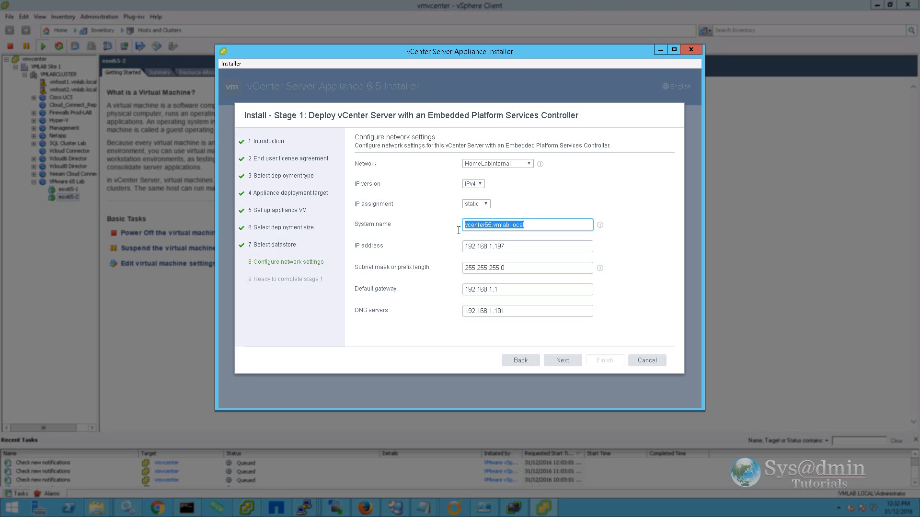
{"action": "left_click", "coordinate": [538, 225]}
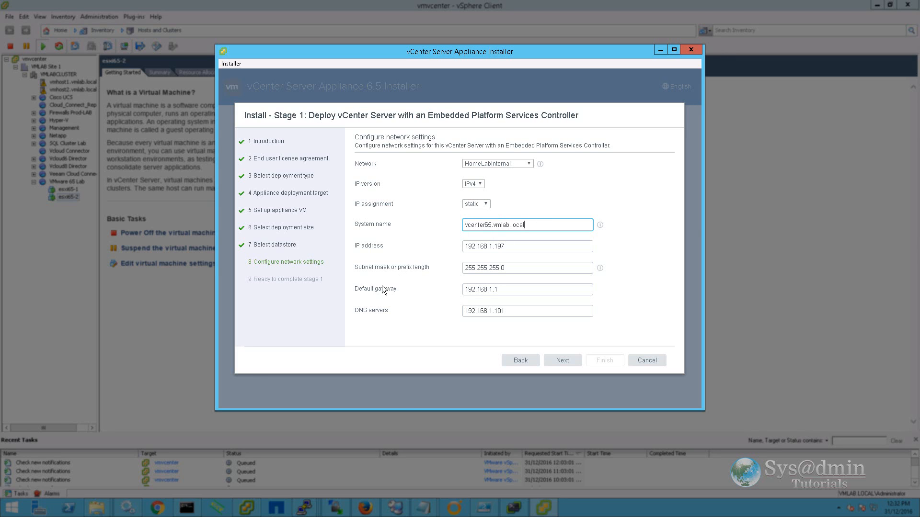
{"action": "left_click", "coordinate": [395, 508]}
Verify the 192.168.1.197 PTR record in the 1.168.192.in-addr.arpa zone, then return to the installer.
{"action": "left_click", "coordinate": [46, 103]}
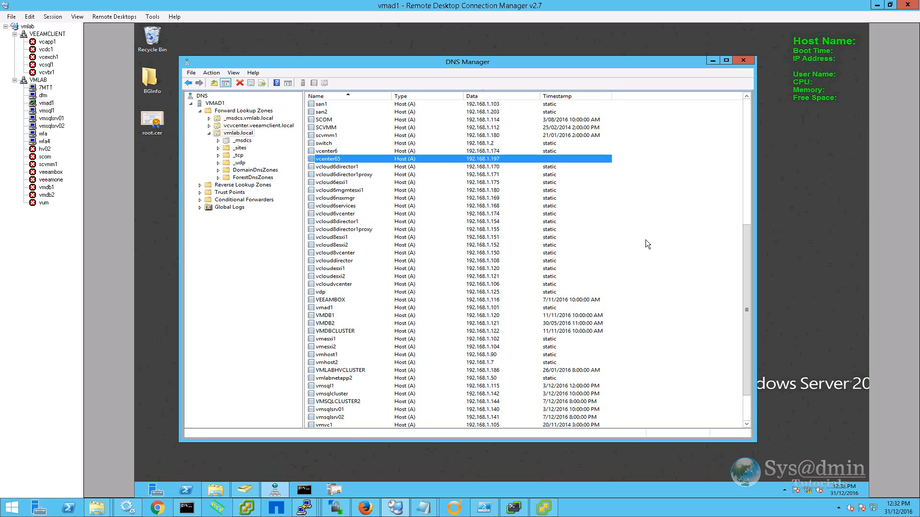
{"action": "left_click", "coordinate": [200, 187]}
{"action": "left_click", "coordinate": [250, 192]}
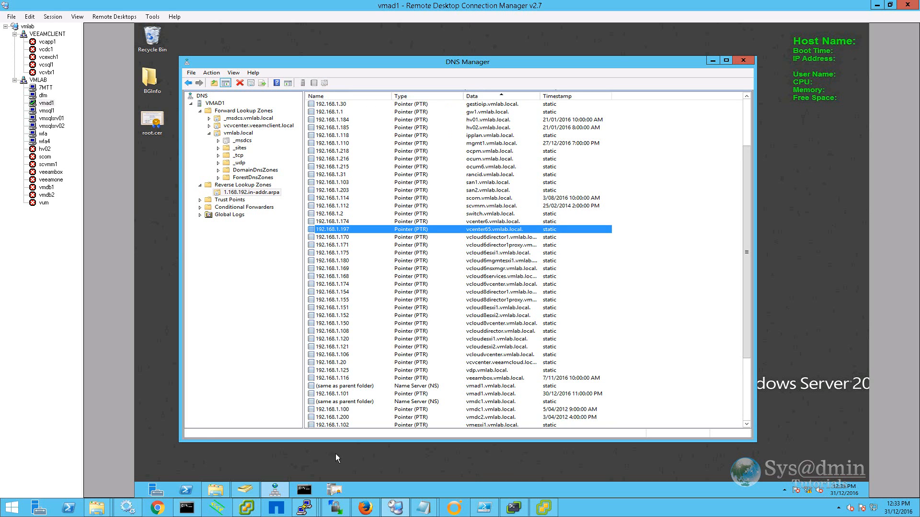
{"action": "left_click", "coordinate": [543, 507]}
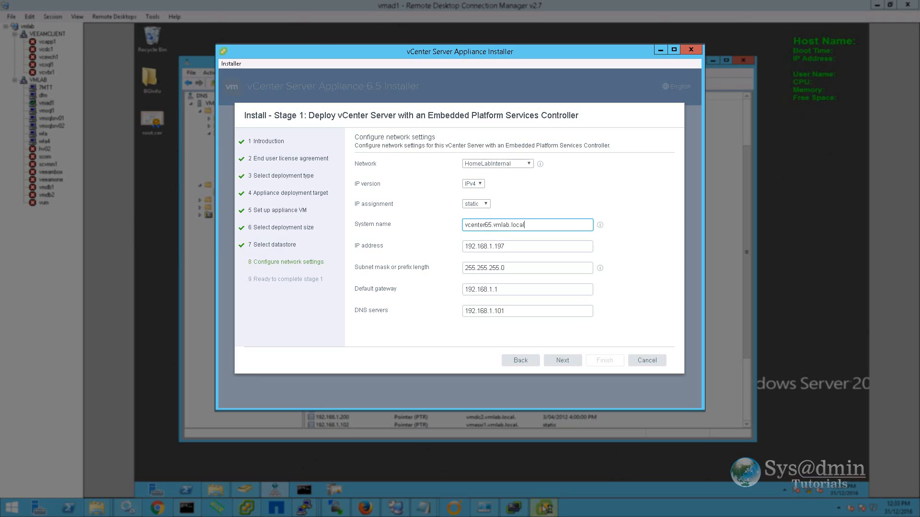
Review the stage 1 summary, deploy the appliance to completion, and continue into stage 2.
{"action": "left_click", "coordinate": [563, 362]}
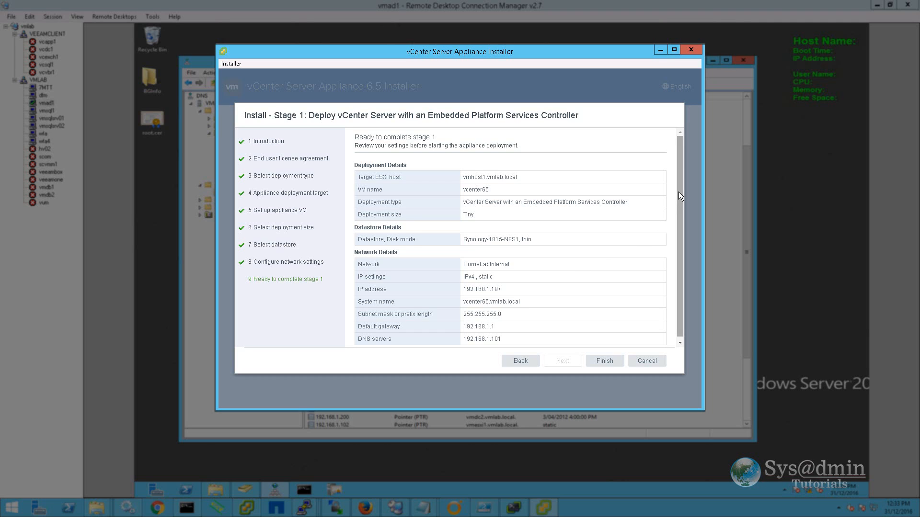
{"action": "left_click_drag", "start_coordinate": [678, 192], "coordinate": [679, 203]}
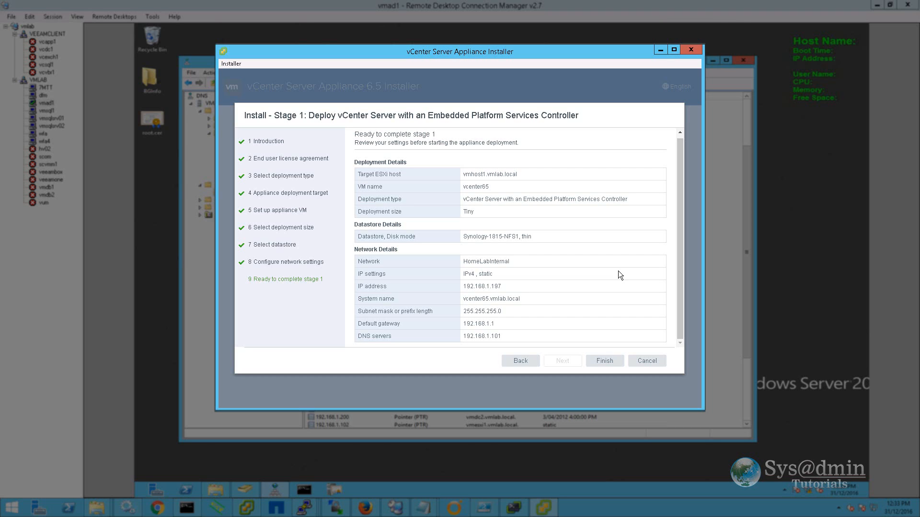
{"action": "left_click", "coordinate": [604, 360]}
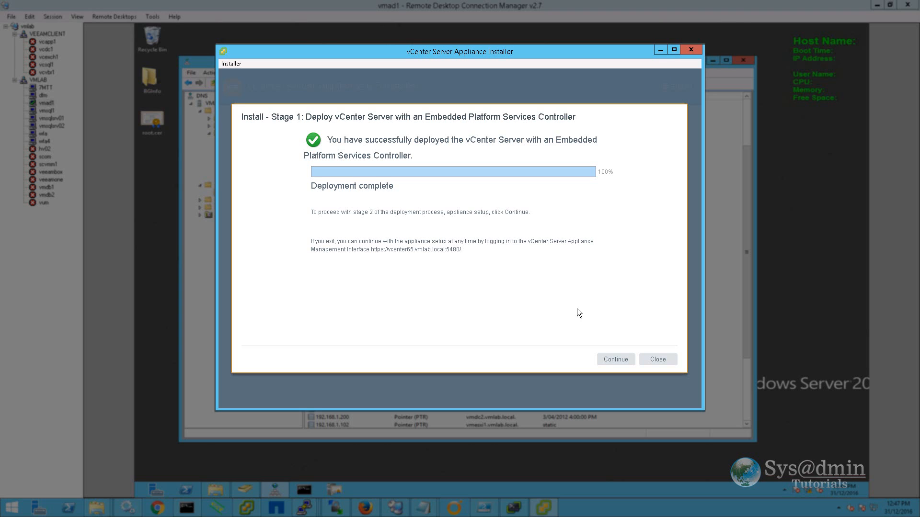
{"action": "left_click", "coordinate": [614, 360]}
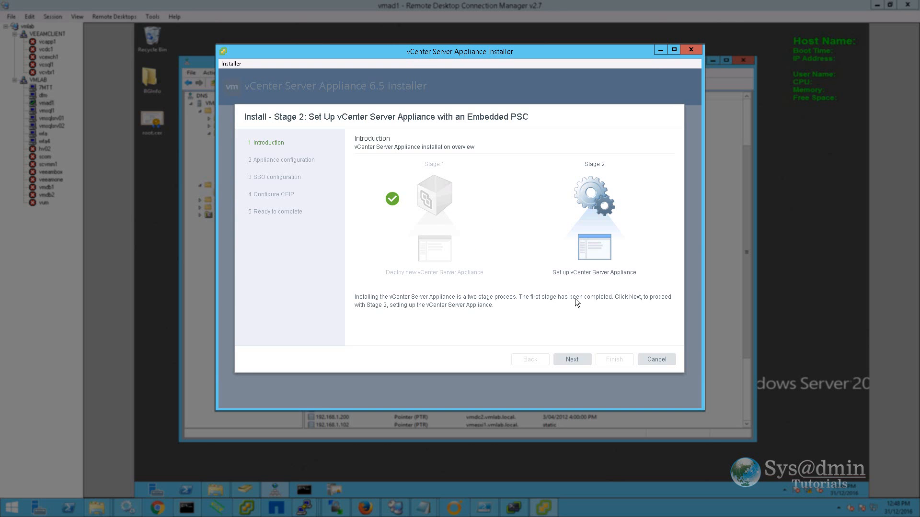
Sync appliance time with the four au.pool.ntp.org NTP servers and enable SSH access.
{"action": "left_click", "coordinate": [576, 360]}
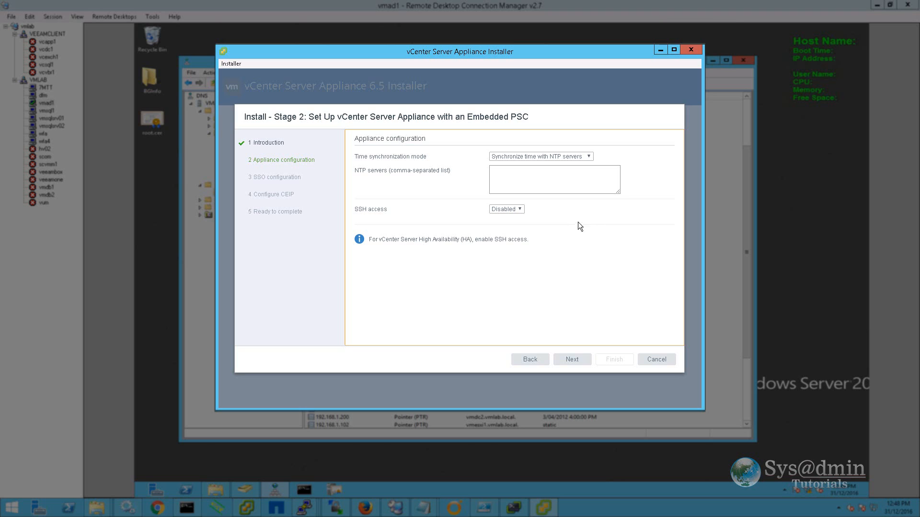
{"action": "left_click", "coordinate": [588, 158]}
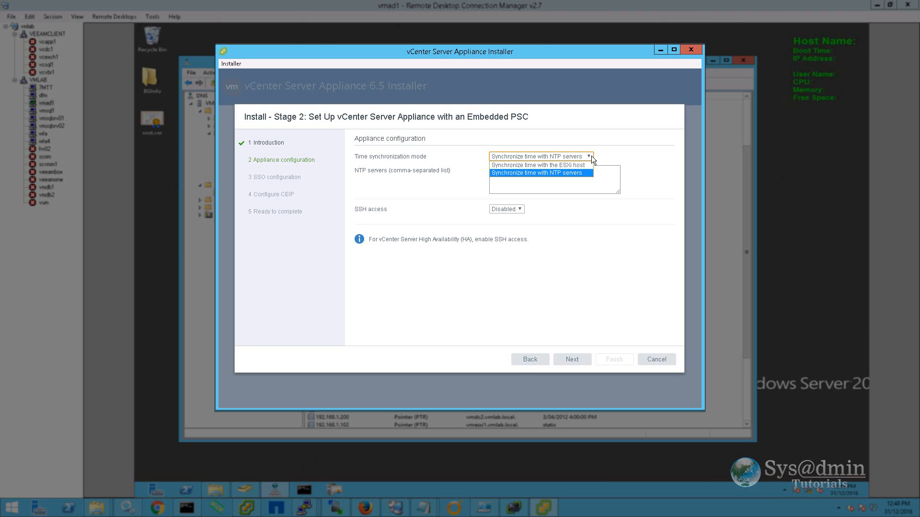
{"action": "left_click", "coordinate": [551, 173]}
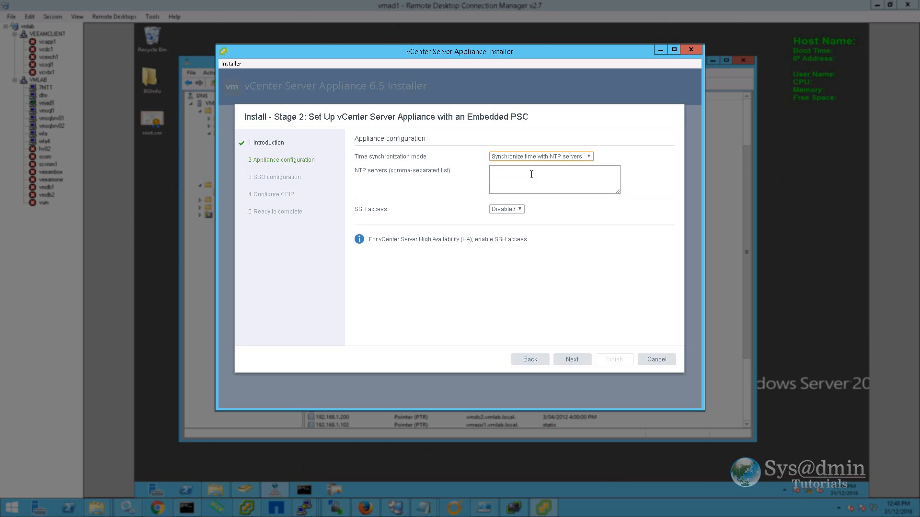
{"action": "left_click", "coordinate": [529, 182]}
{"action": "type", "text": "0.au.pool.ntp.org"}
{"action": "type", "text": ",1.au.pool.ntp.org,2.au.pool.ntp.org,3.au.pool.ntp.org"}
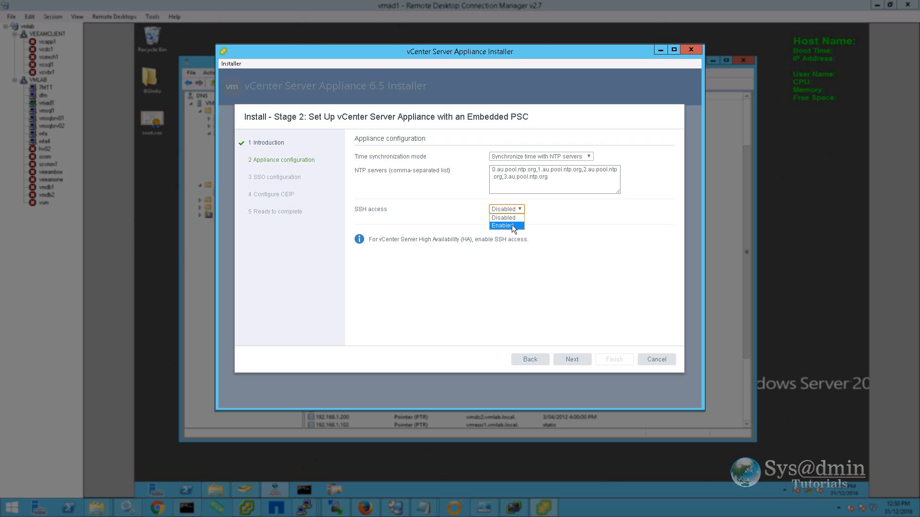
{"action": "left_click", "coordinate": [512, 226]}
{"action": "left_click", "coordinate": [589, 288]}
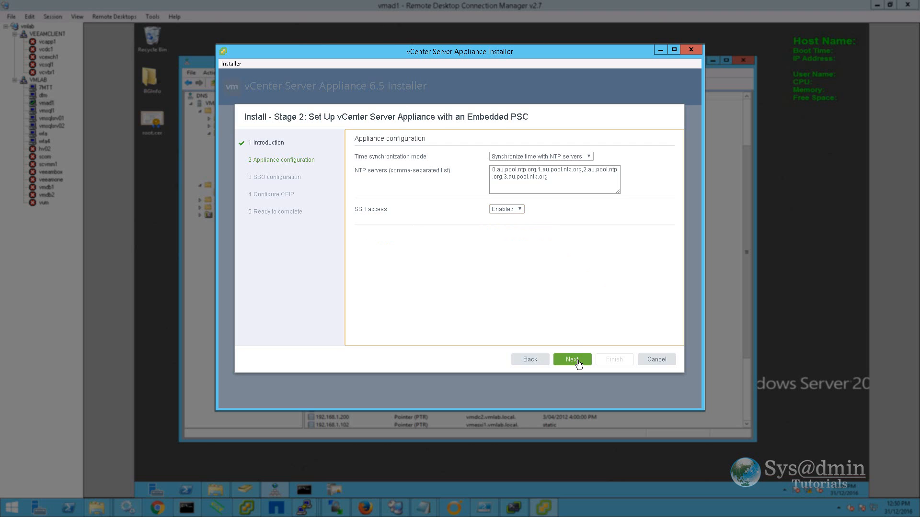
{"action": "left_click", "coordinate": [577, 360]}
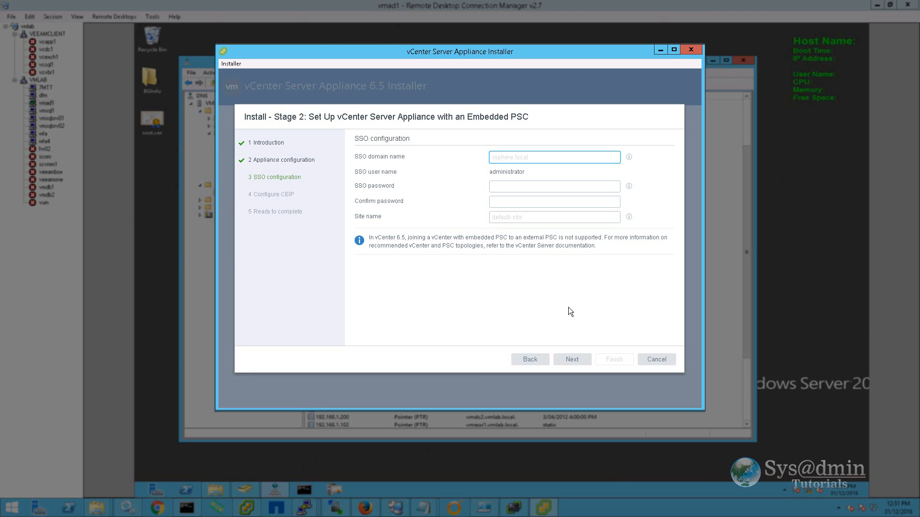
Enter SSO domain vsphere.local, the administrator password twice, and site name default-site.
{"action": "type", "text": "vsphere.local"}
{"action": "left_click", "coordinate": [507, 186]}
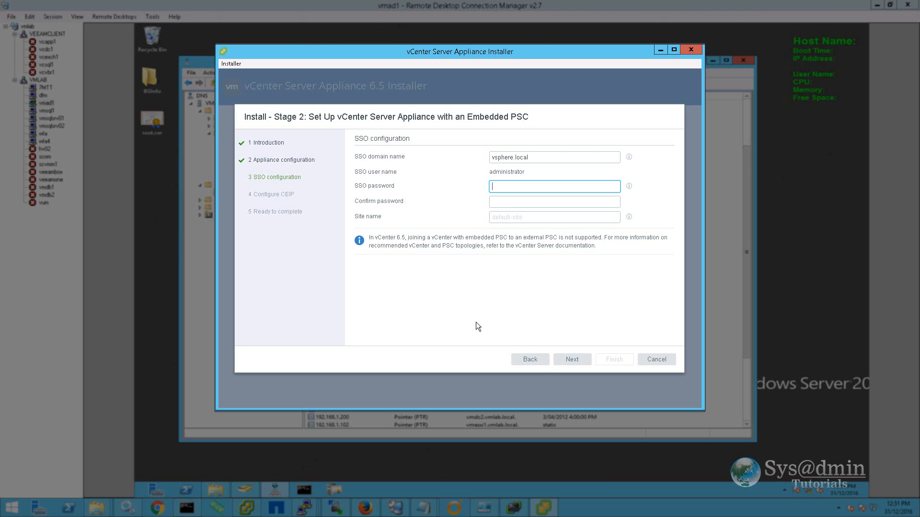
{"action": "type", "text": "Password123!!"}
{"action": "key", "text": "Tab"}
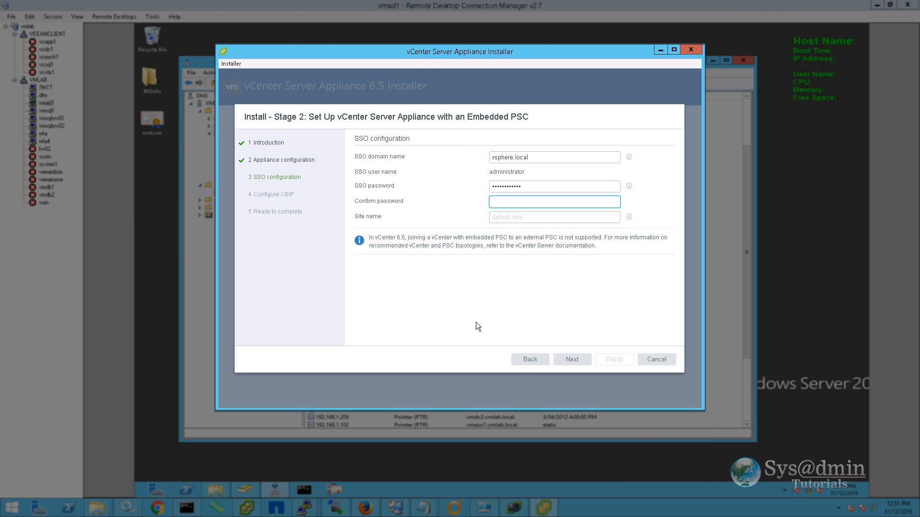
{"action": "type", "text": "Password123!!"}
{"action": "key", "text": "Tab"}
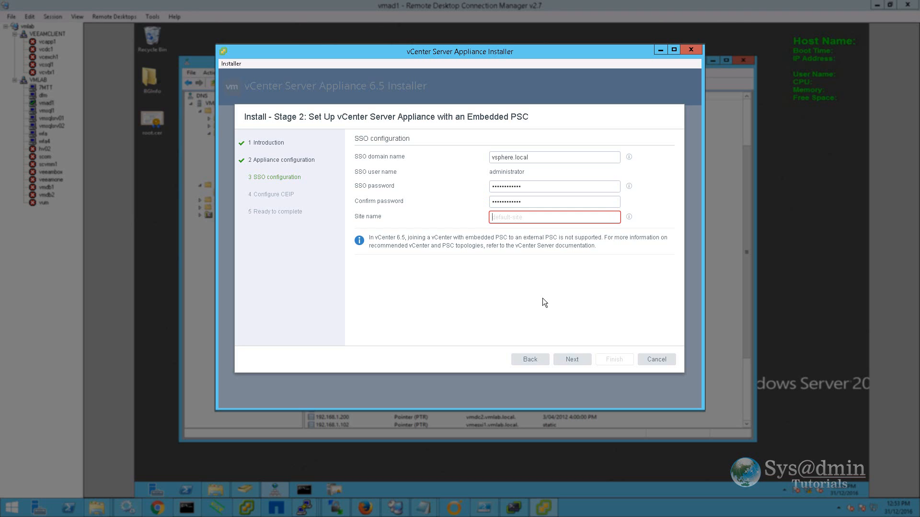
{"action": "type", "text": "default-site"}
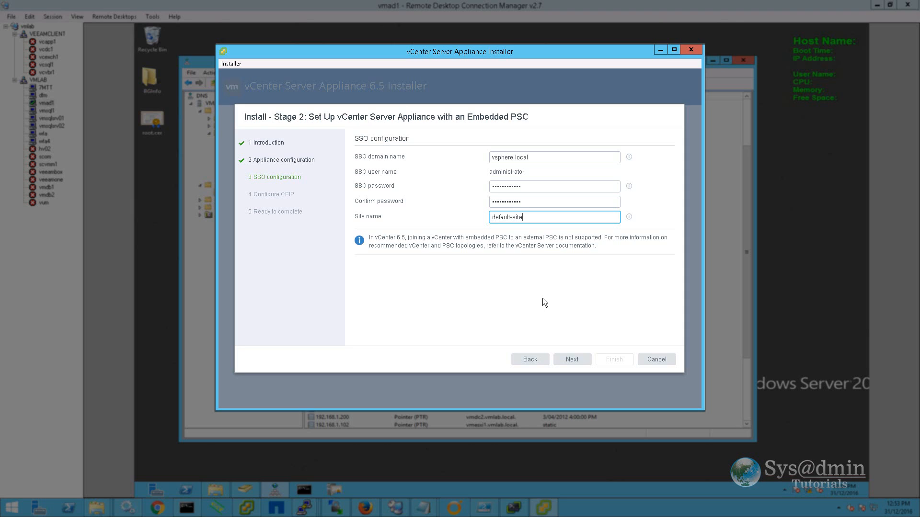
{"action": "left_click", "coordinate": [572, 361]}
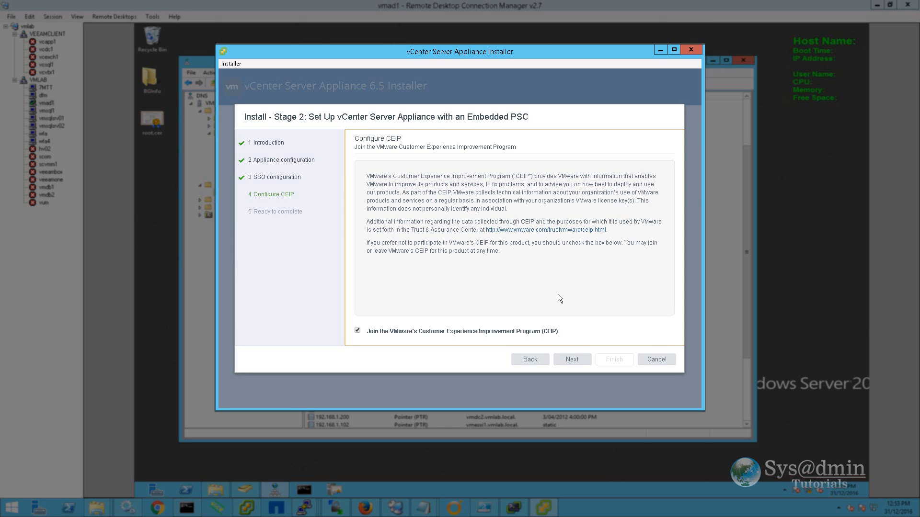
Opt out of CEIP, review the Stage 2 Ready to complete summary, and finish the wizard.
{"action": "left_click", "coordinate": [366, 330]}
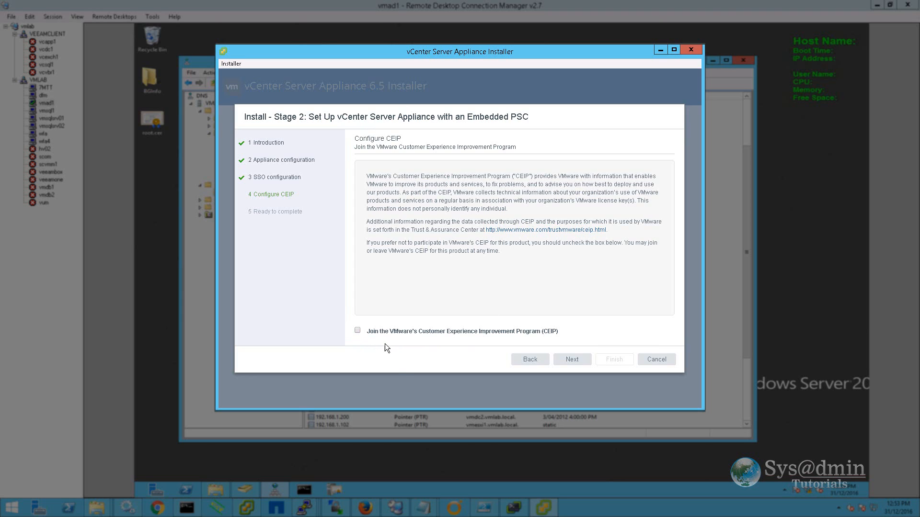
{"action": "left_click", "coordinate": [574, 359]}
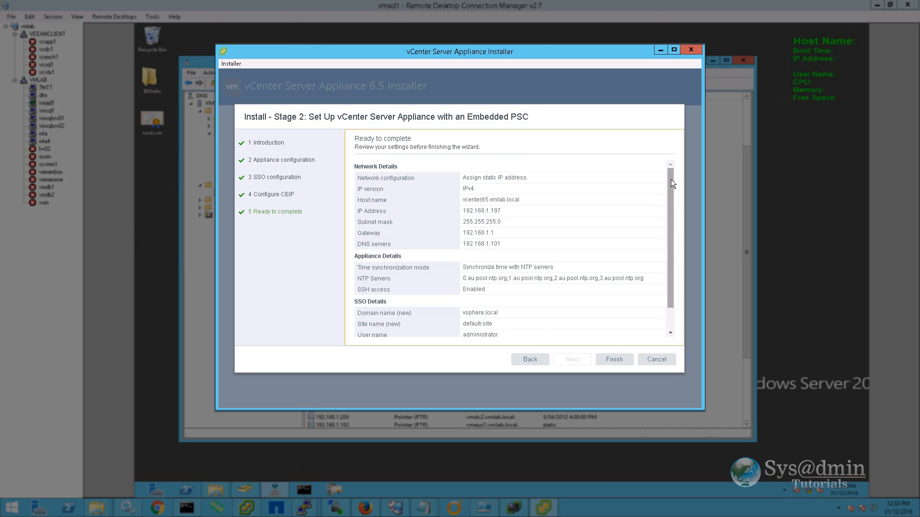
{"action": "left_click_drag", "start_coordinate": [670, 179], "coordinate": [673, 212]}
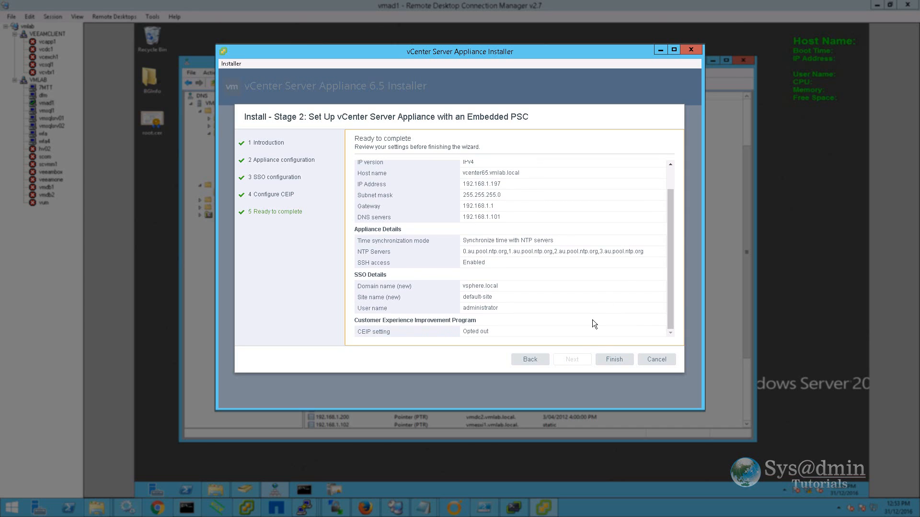
{"action": "left_click", "coordinate": [616, 360]}
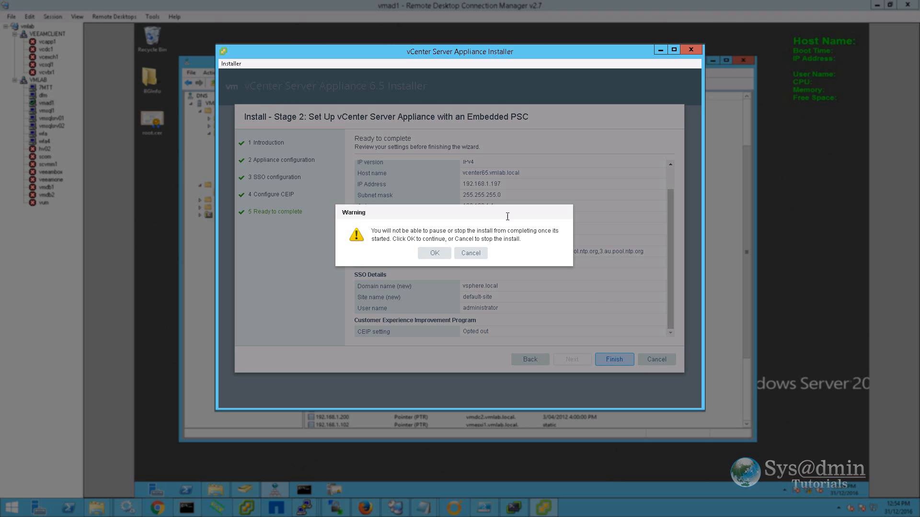
Confirm the no-pause warning to start the Stage 2 appliance setup.
{"action": "left_click", "coordinate": [433, 254]}
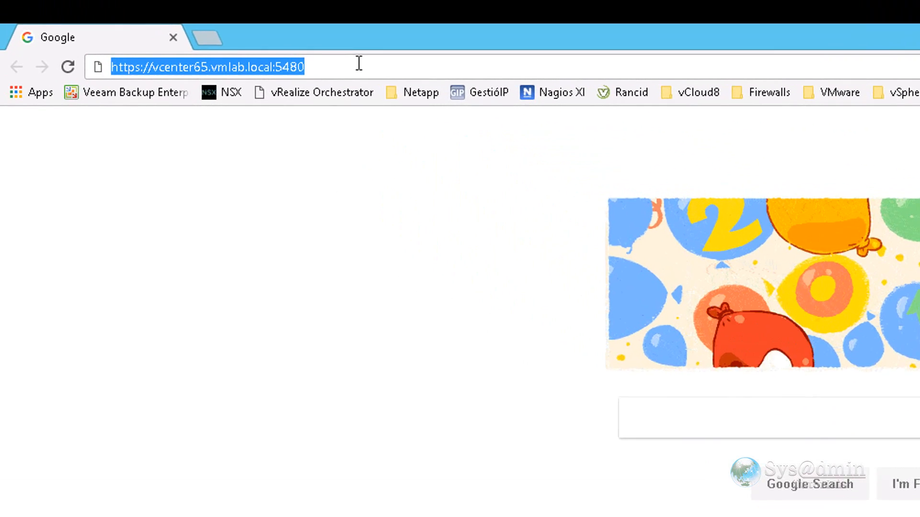
{"action": "left_click", "coordinate": [359, 63]}
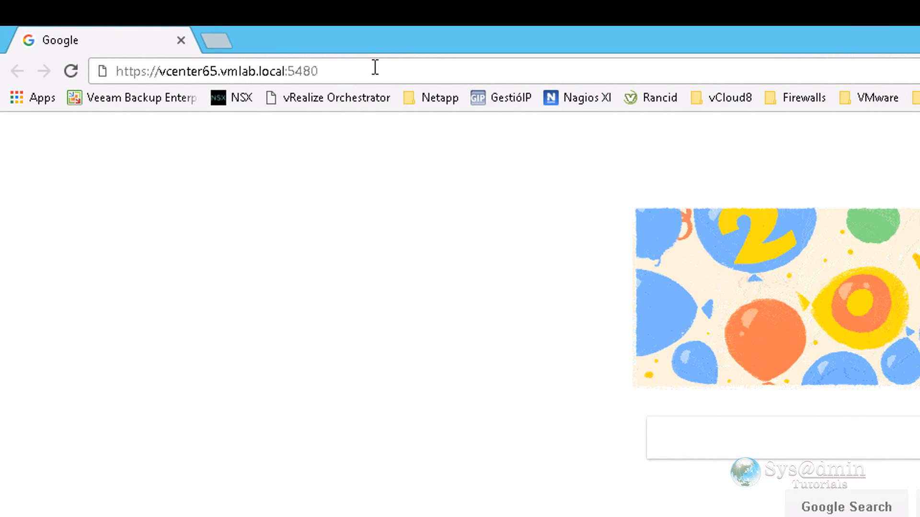
{"action": "key", "text": "Return"}
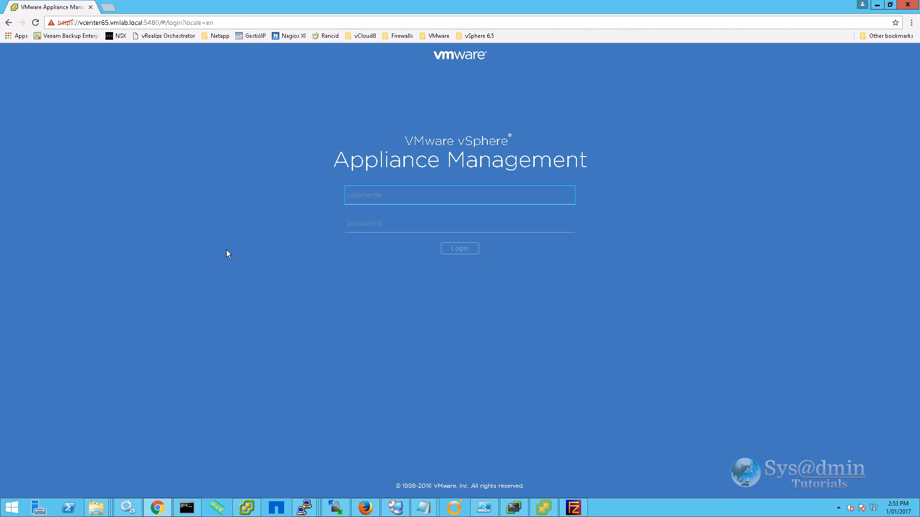
{"action": "type", "text": "root"}
{"action": "key", "text": "Tab"}
{"action": "type", "text": "VMware1!"}
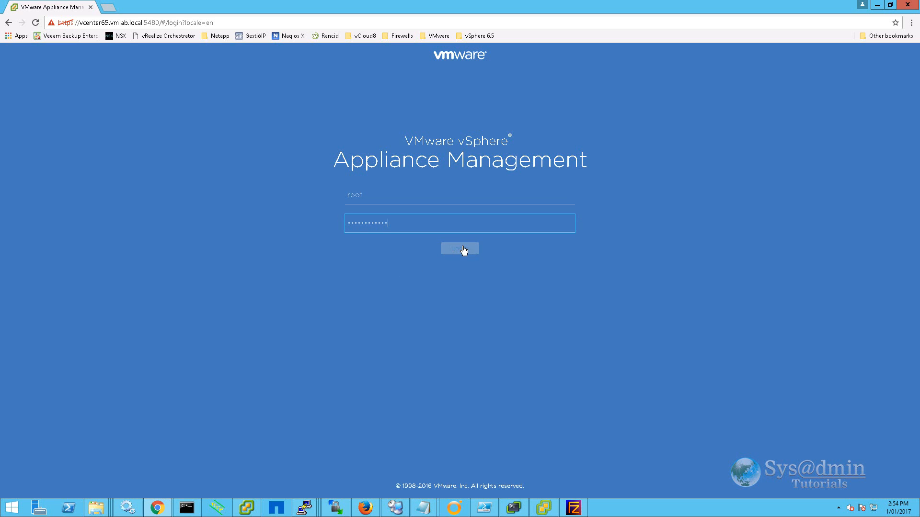
{"action": "left_click", "coordinate": [461, 248]}
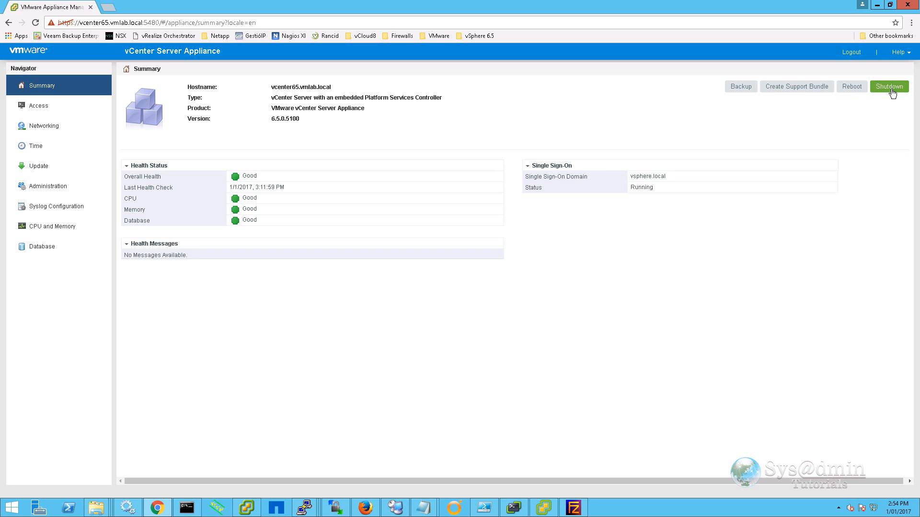
Start a backup over FTP to 192.168.1.110/ on port 21, entering the FTP user name and password.
{"action": "left_click", "coordinate": [738, 91]}
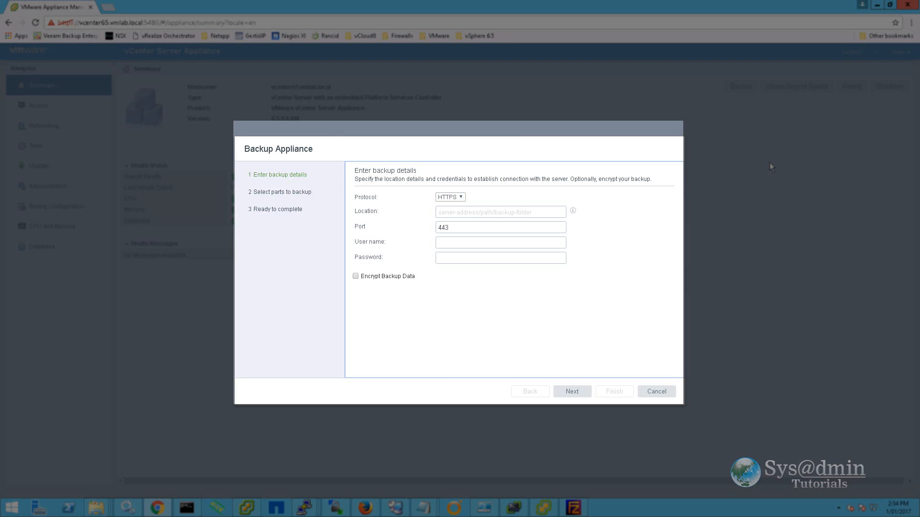
{"action": "left_click", "coordinate": [463, 197]}
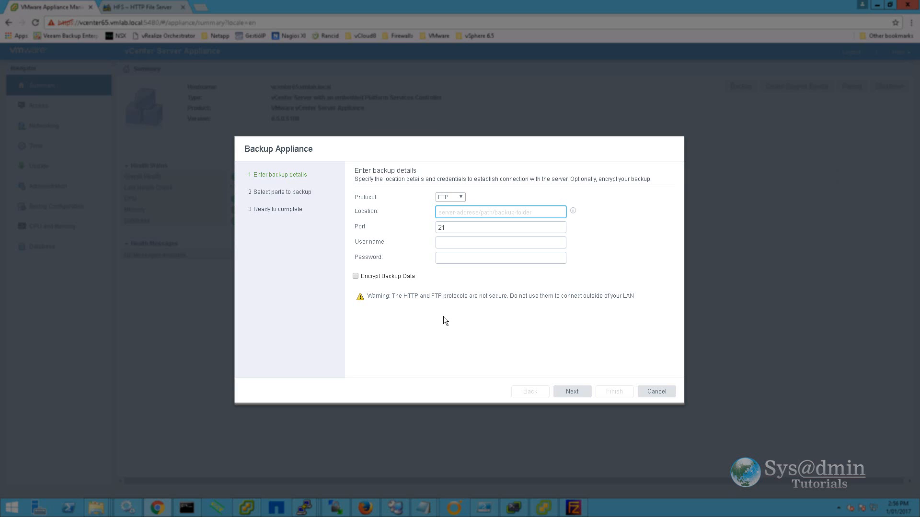
{"action": "type", "text": "192.168.1.110/"}
{"action": "key", "text": "Tab"}
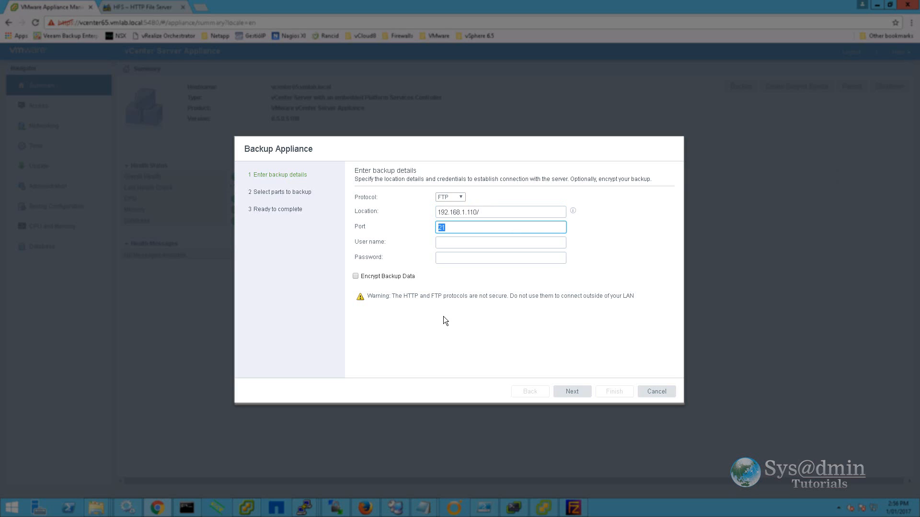
{"action": "key", "text": "Tab"}
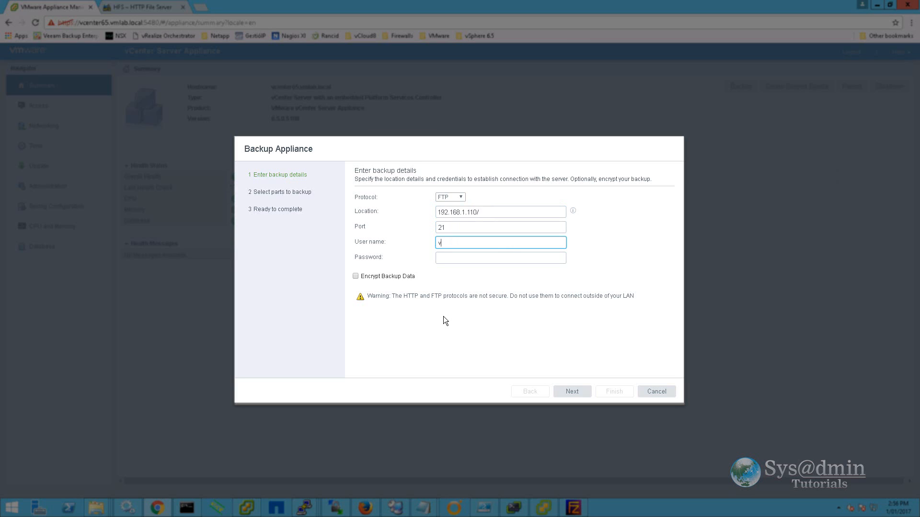
{"action": "type", "text": "vcenter65"}
{"action": "key", "text": "Tab"}
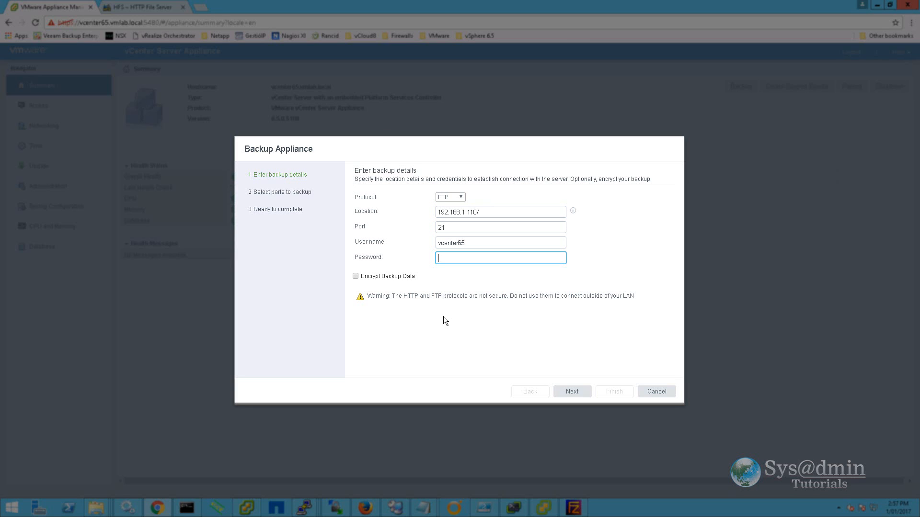
{"action": "key", "text": "ctrl+v"}
Run the FTP backup of the common and seat parts and close the completed progress report.
{"action": "left_click", "coordinate": [574, 395]}
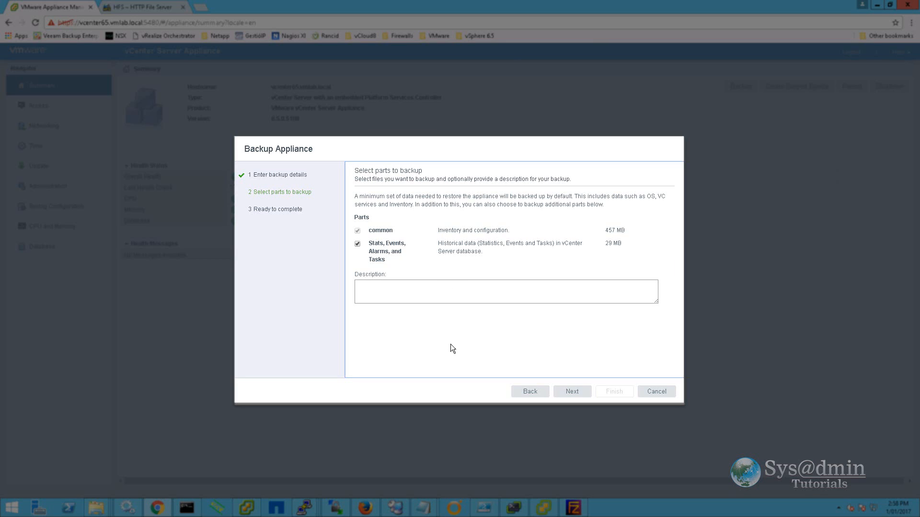
{"action": "left_click", "coordinate": [572, 392]}
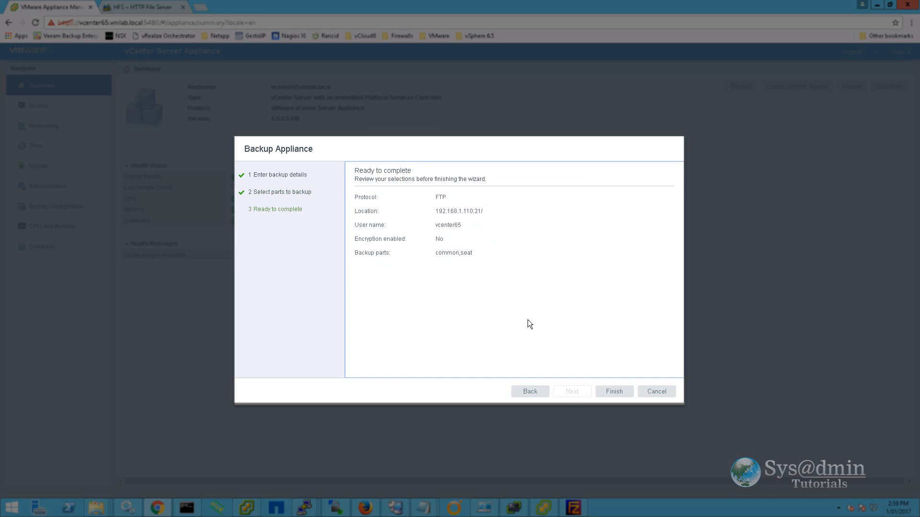
{"action": "left_click", "coordinate": [623, 392]}
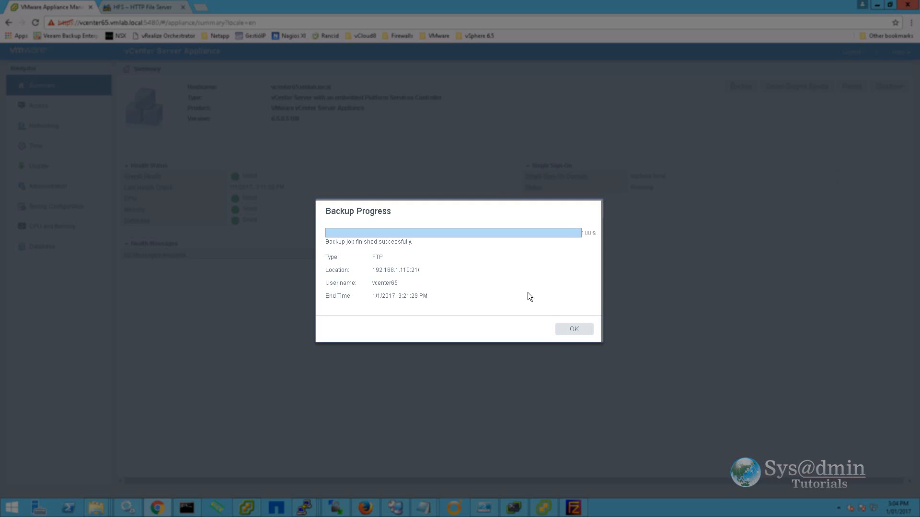
{"action": "left_click", "coordinate": [573, 330]}
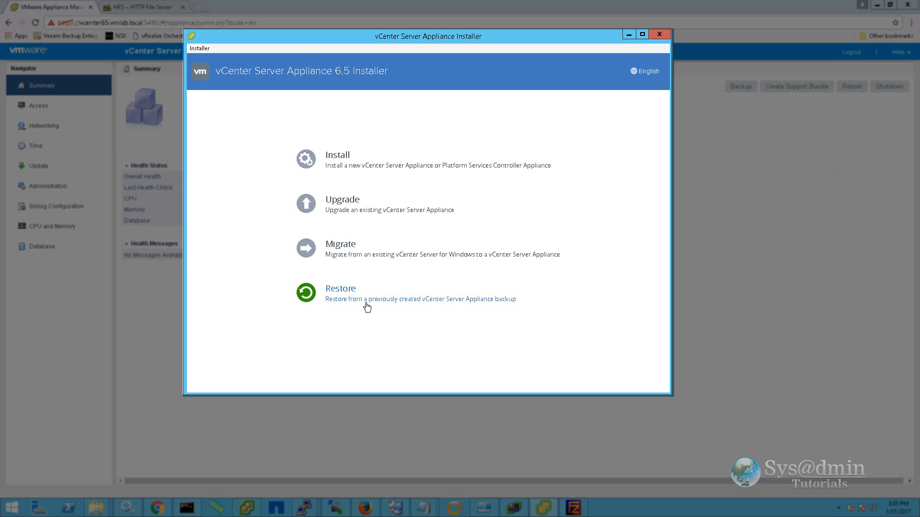
{"action": "left_click", "coordinate": [629, 36]}
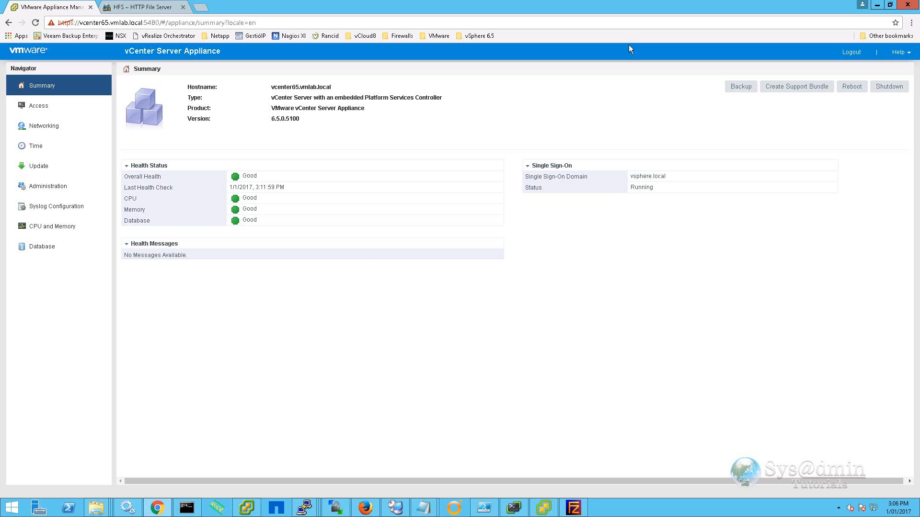
Show the Access page (SSH Login enabled, Bash Shell disabled), then bring up PuTTY's connection settings.
{"action": "left_click", "coordinate": [34, 108]}
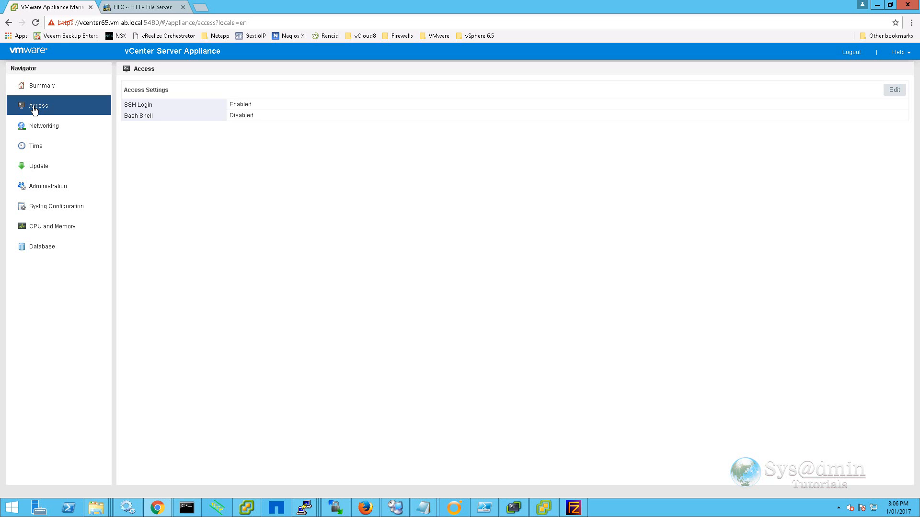
{"action": "left_click", "coordinate": [304, 507]}
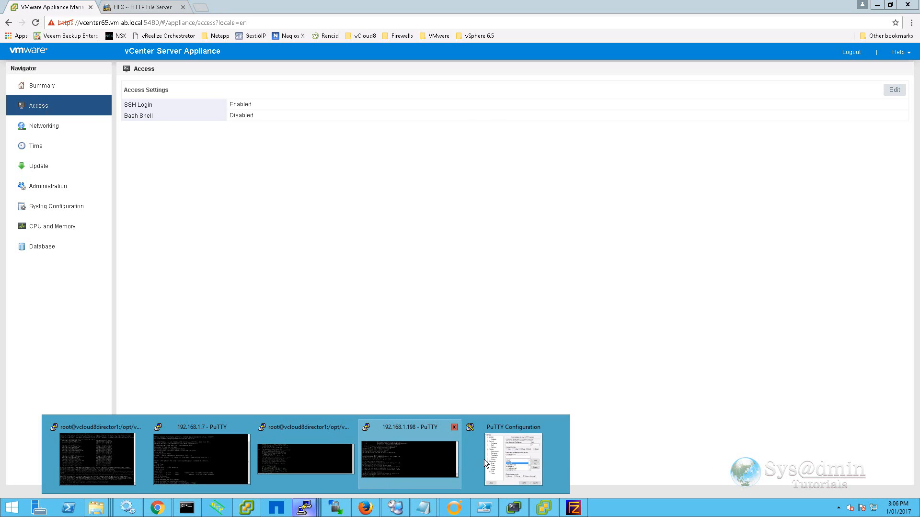
{"action": "left_click", "coordinate": [484, 459]}
{"action": "left_click", "coordinate": [488, 353]}
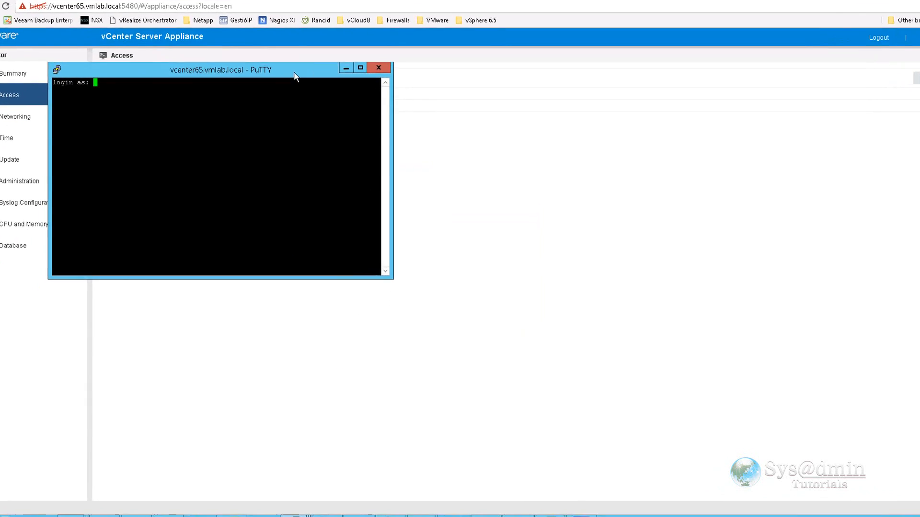
{"action": "type", "text": "root"}
{"action": "key", "text": "Return"}
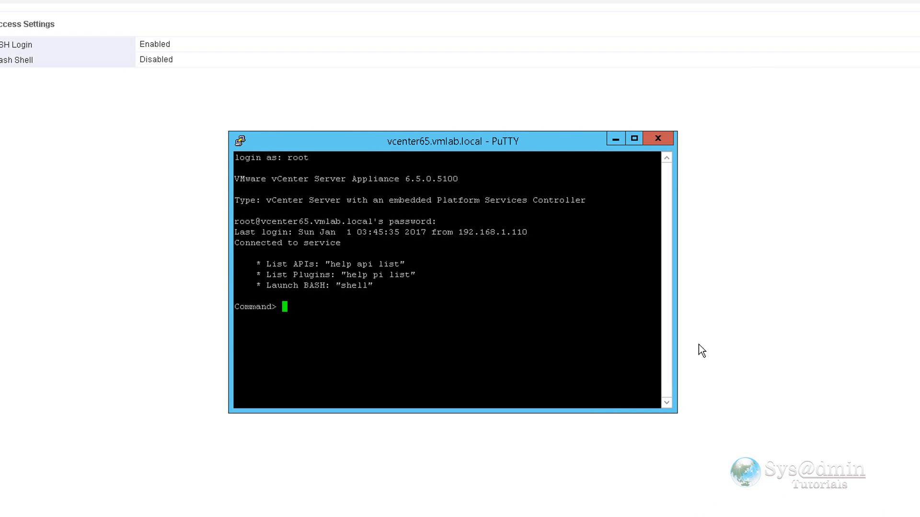
{"action": "type", "text": "shell"}
{"action": "key", "text": "Return"}
{"action": "type", "text": "pwd"}
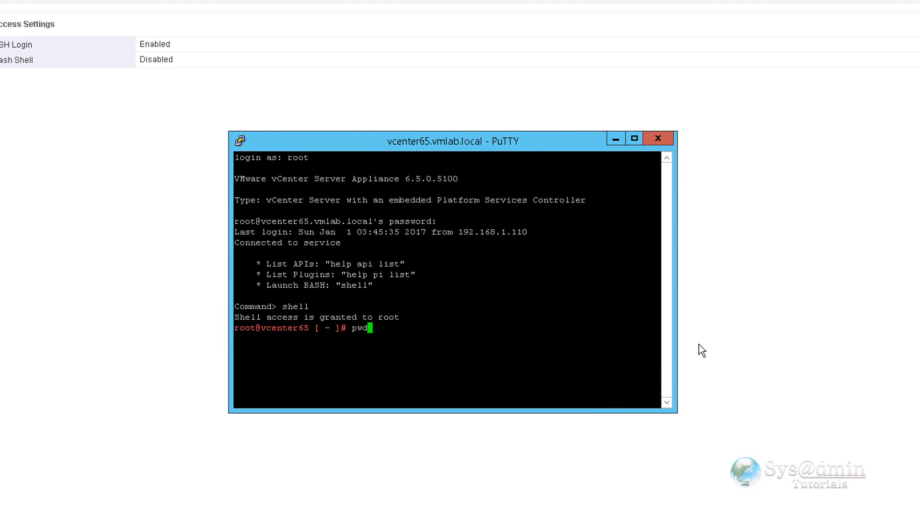
{"action": "key", "text": "Return"}
{"action": "type", "text": "cd /"}
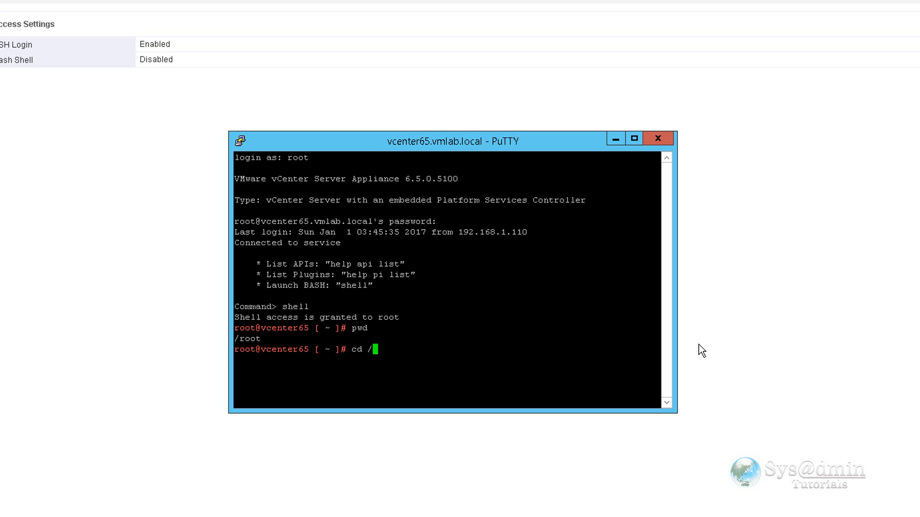
{"action": "key", "text": "Return"}
{"action": "type", "text": "ls"}
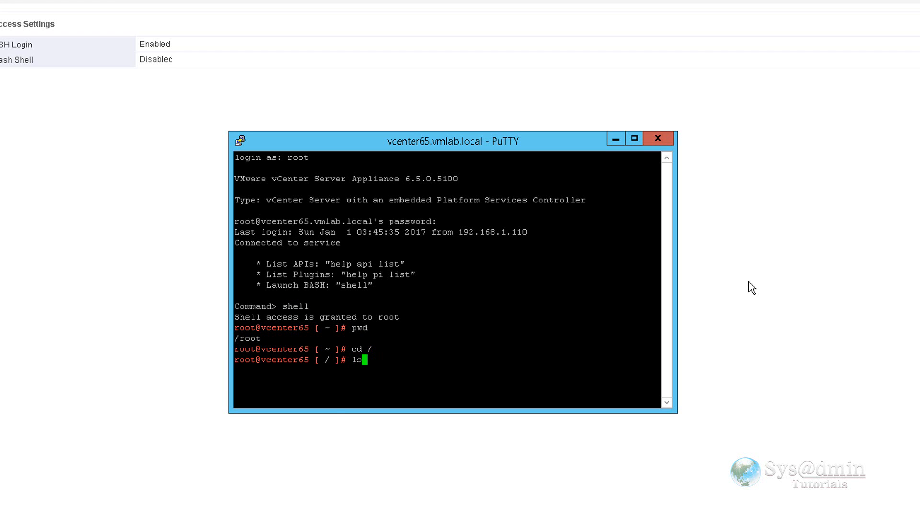
{"action": "key", "text": "Return"}
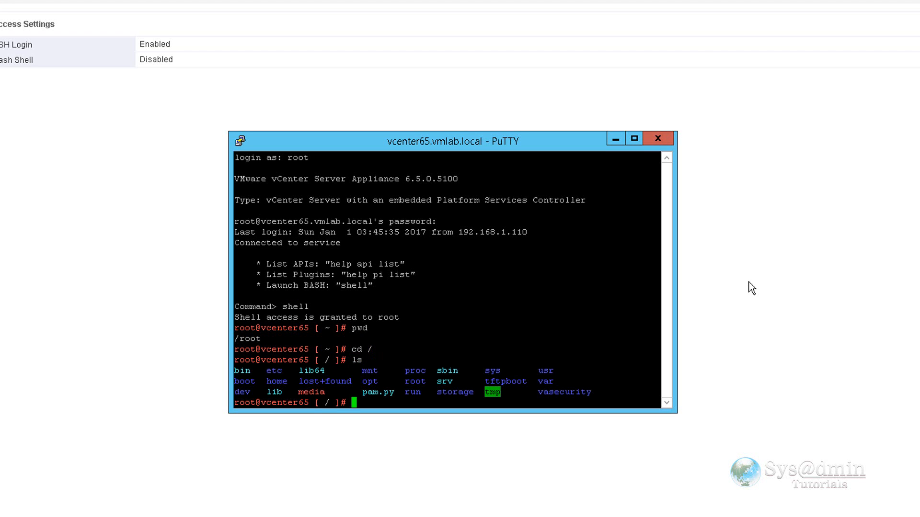
{"action": "type", "text": "exit"}
{"action": "key", "text": "Return"}
{"action": "type", "text": "xit"}
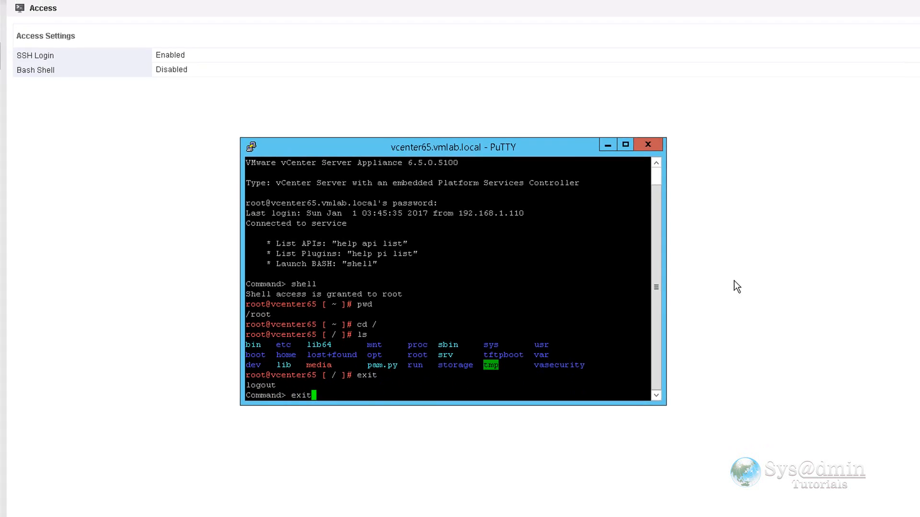
{"action": "key", "text": "Return"}
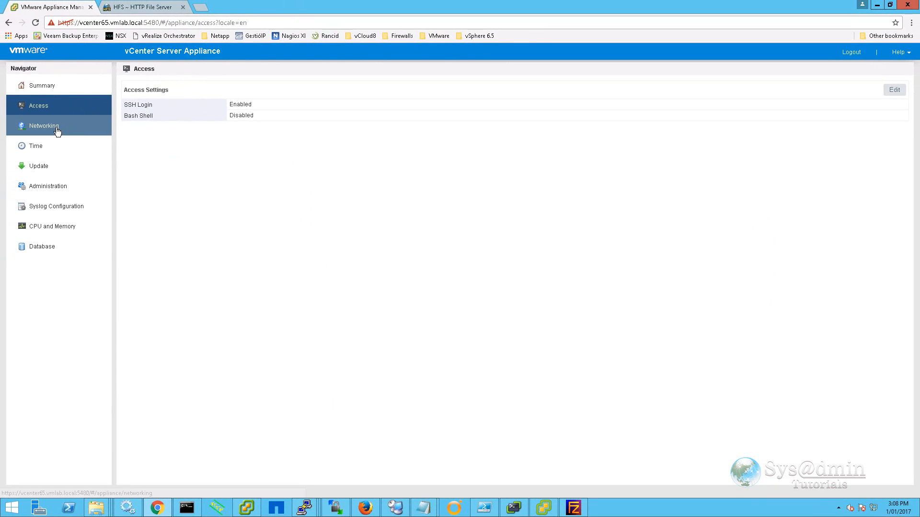
Review the eth0 networking chart and hostname/DNS settings without changes, then show the Time page.
{"action": "left_click", "coordinate": [58, 131]}
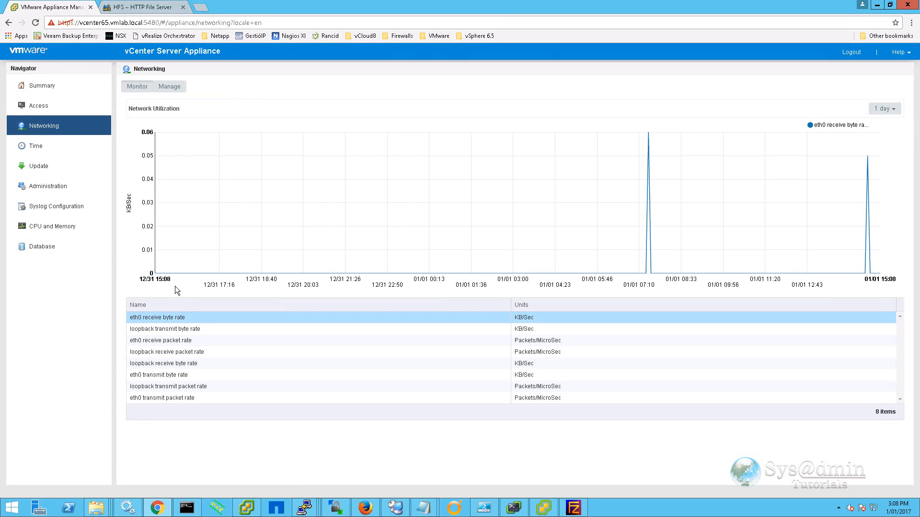
{"action": "left_click", "coordinate": [192, 340]}
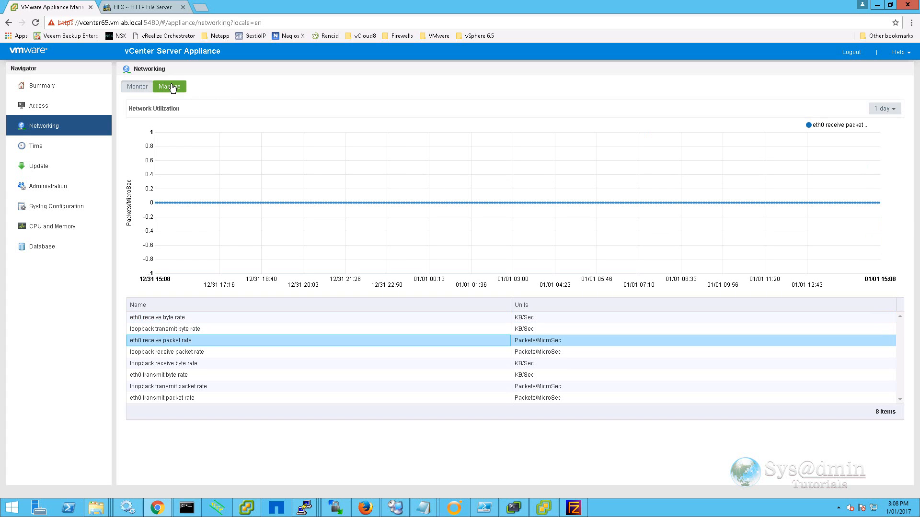
{"action": "left_click", "coordinate": [171, 87]}
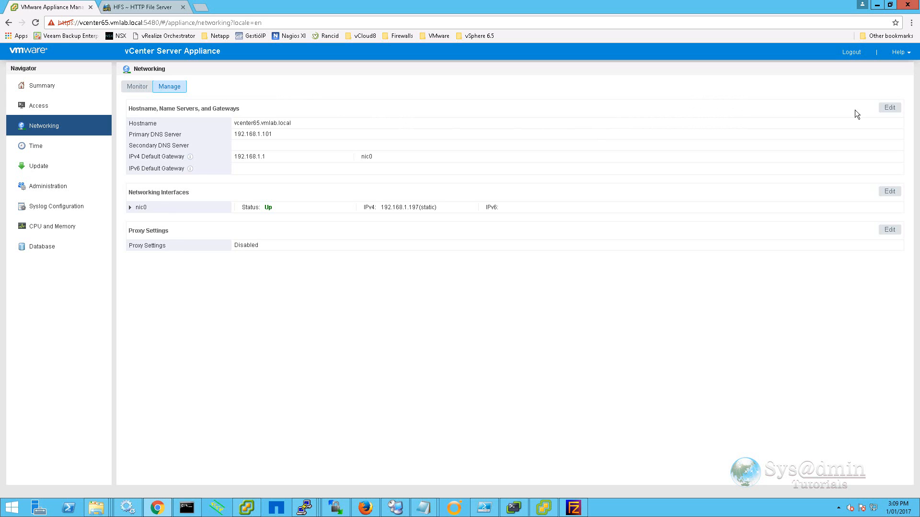
{"action": "left_click", "coordinate": [889, 109]}
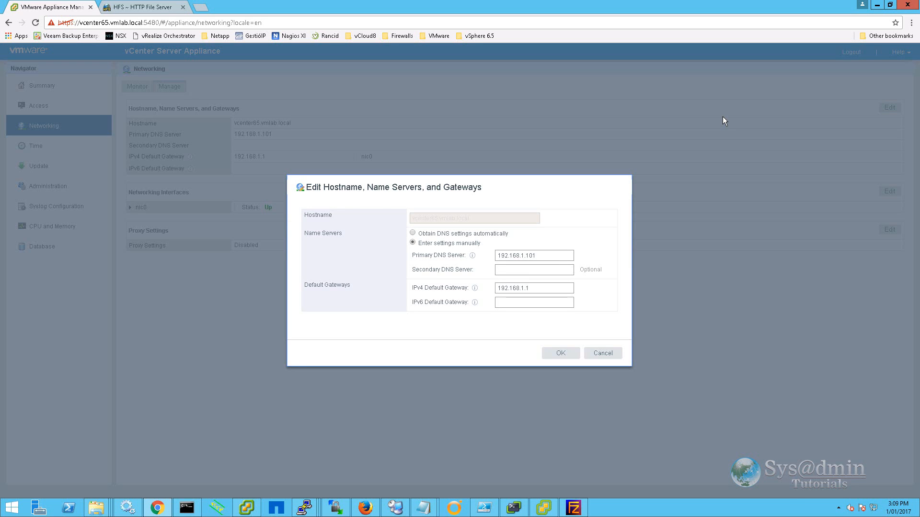
{"action": "left_click", "coordinate": [604, 353]}
{"action": "left_click", "coordinate": [27, 146]}
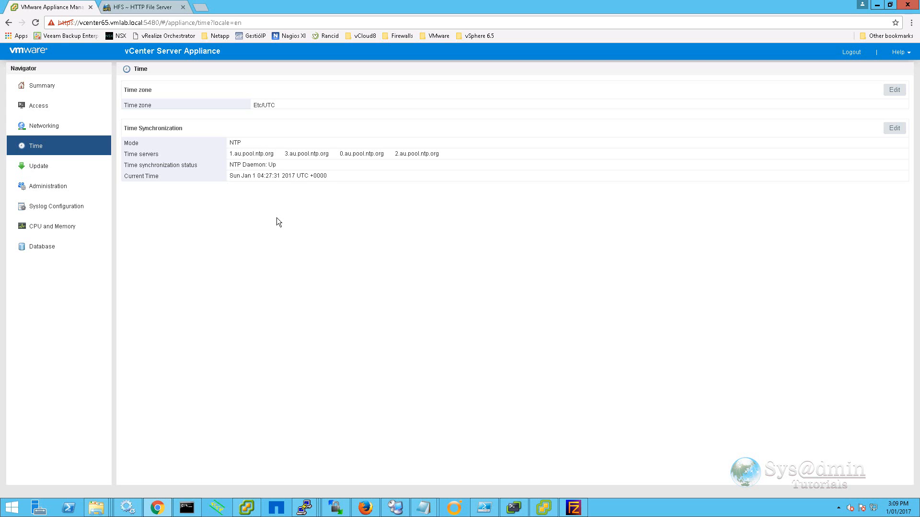
Change the appliance time zone to Australia/Sydney, then go to the Update page.
{"action": "left_click", "coordinate": [894, 89]}
{"action": "left_click", "coordinate": [479, 251]}
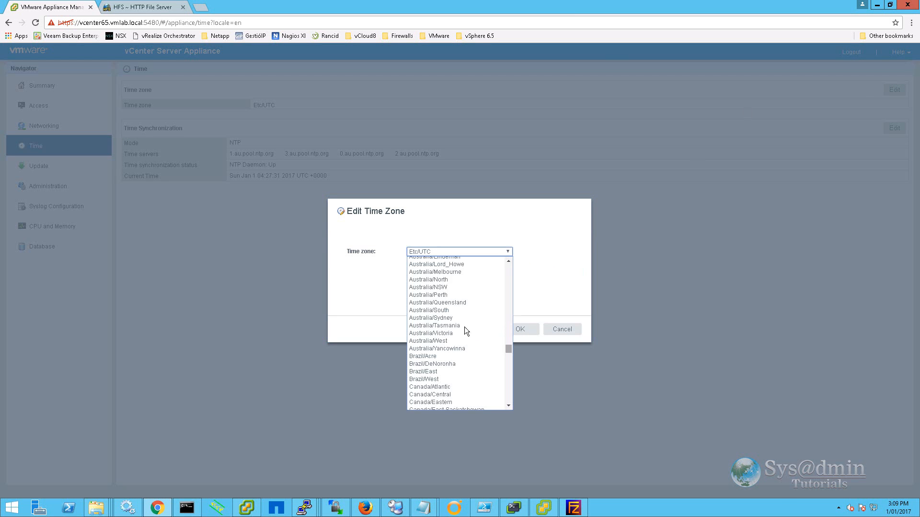
{"action": "left_click", "coordinate": [449, 320]}
{"action": "left_click", "coordinate": [520, 330]}
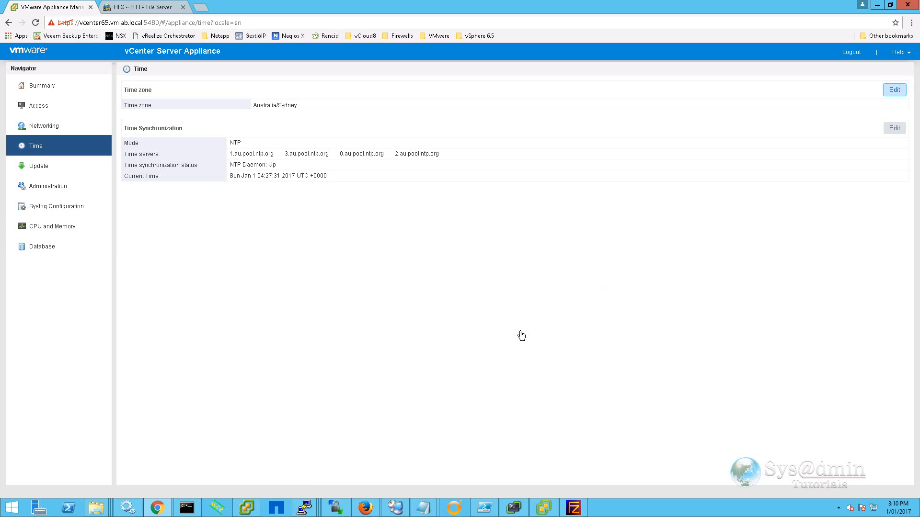
{"action": "left_click", "coordinate": [38, 167]}
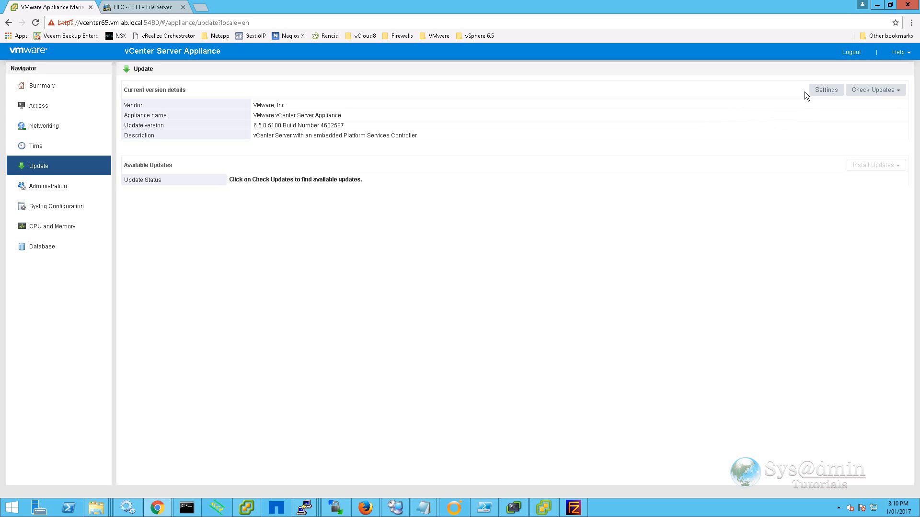
Inspect update settings and Check Updates options without changes, then show the Administration page.
{"action": "left_click", "coordinate": [834, 90]}
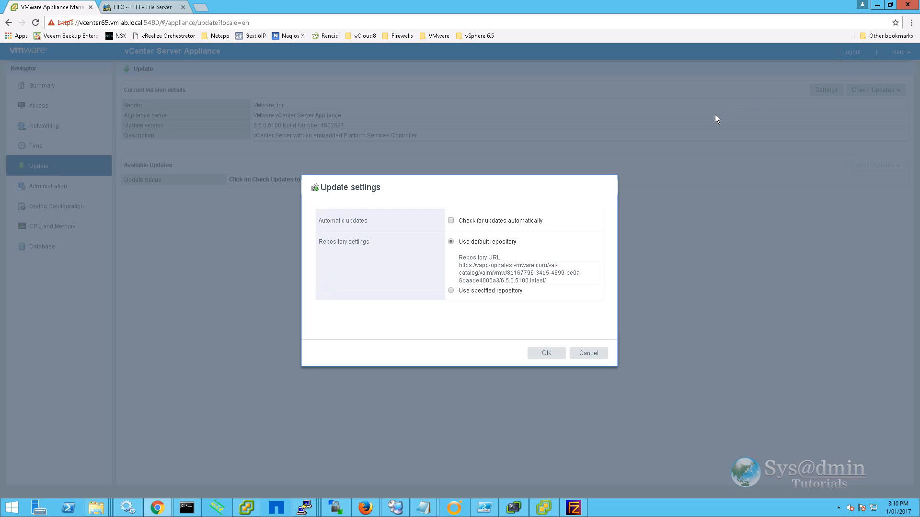
{"action": "left_click", "coordinate": [591, 354]}
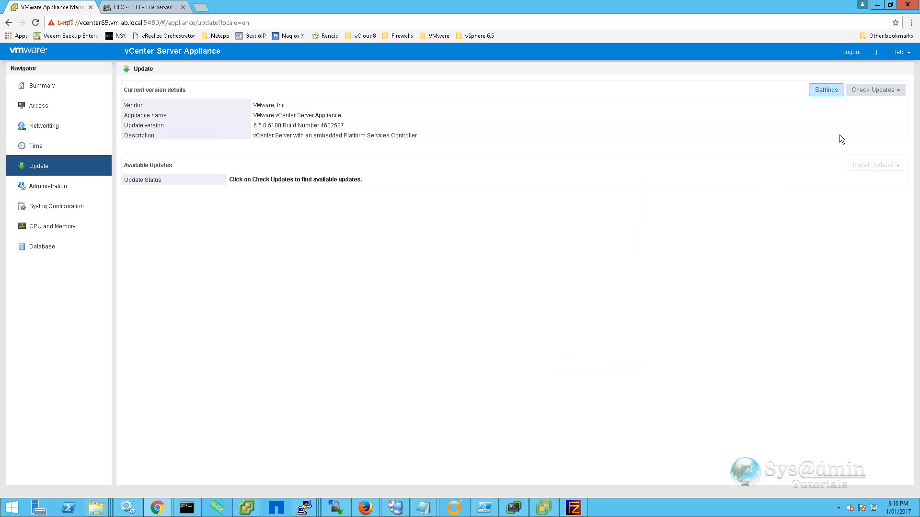
{"action": "left_click", "coordinate": [895, 91]}
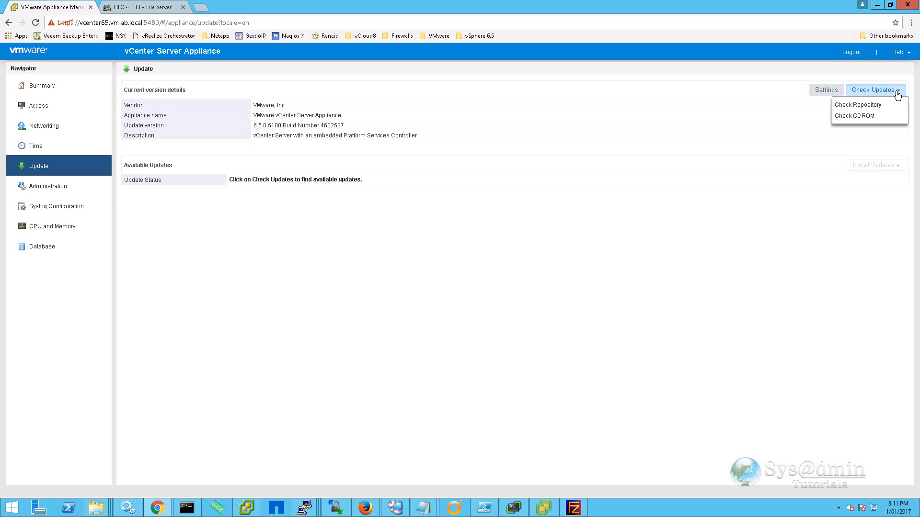
{"action": "left_click", "coordinate": [48, 186]}
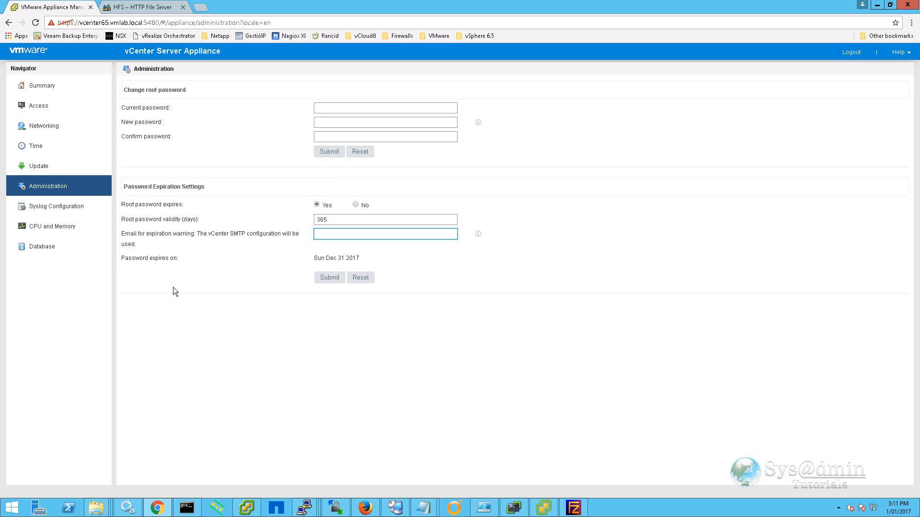
Inspect the remote syslog log levels without changes, then view the CPU and Memory charts.
{"action": "left_click", "coordinate": [46, 210]}
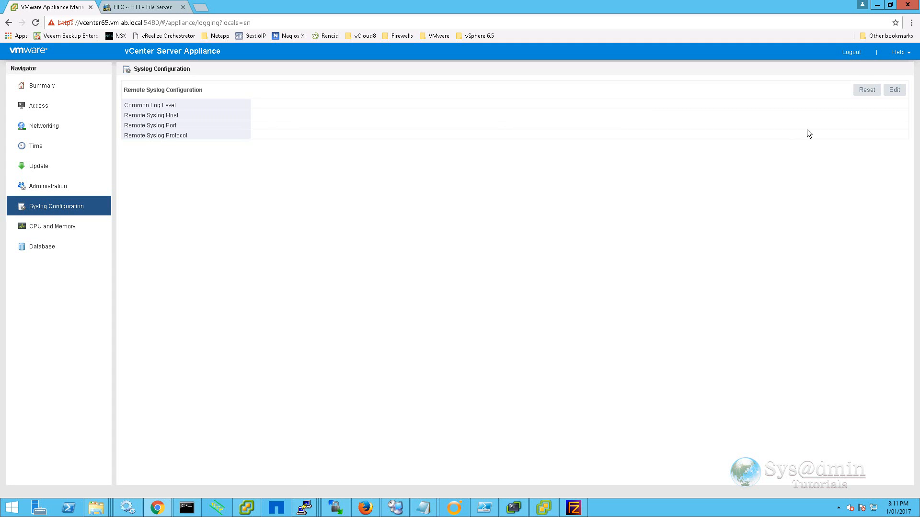
{"action": "left_click", "coordinate": [895, 90]}
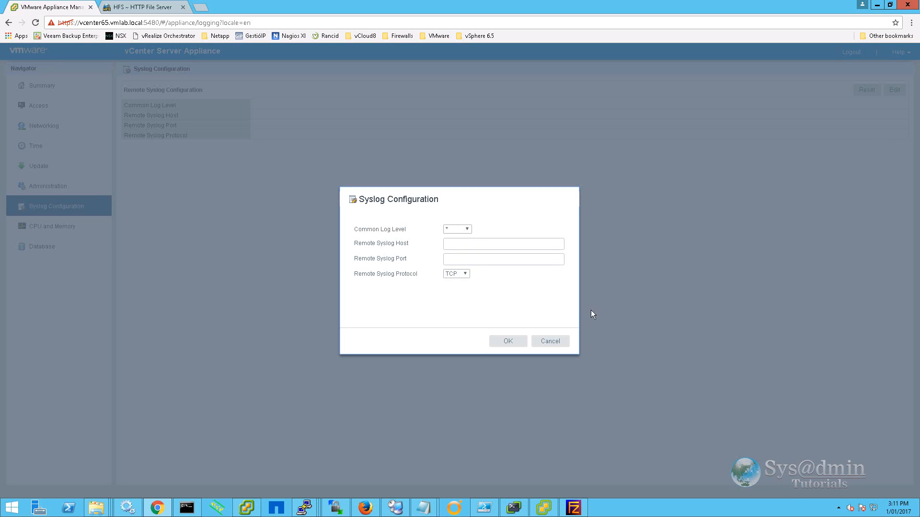
{"action": "left_click", "coordinate": [467, 229]}
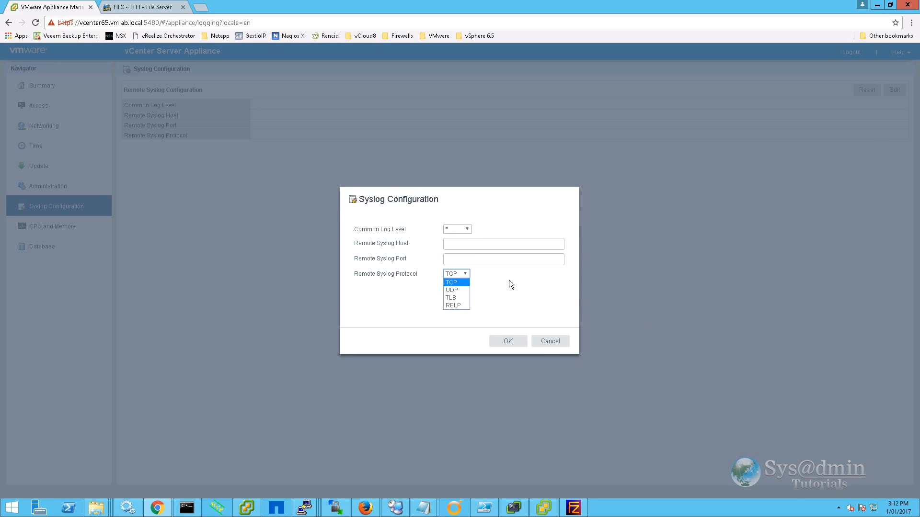
{"action": "left_click", "coordinate": [550, 341]}
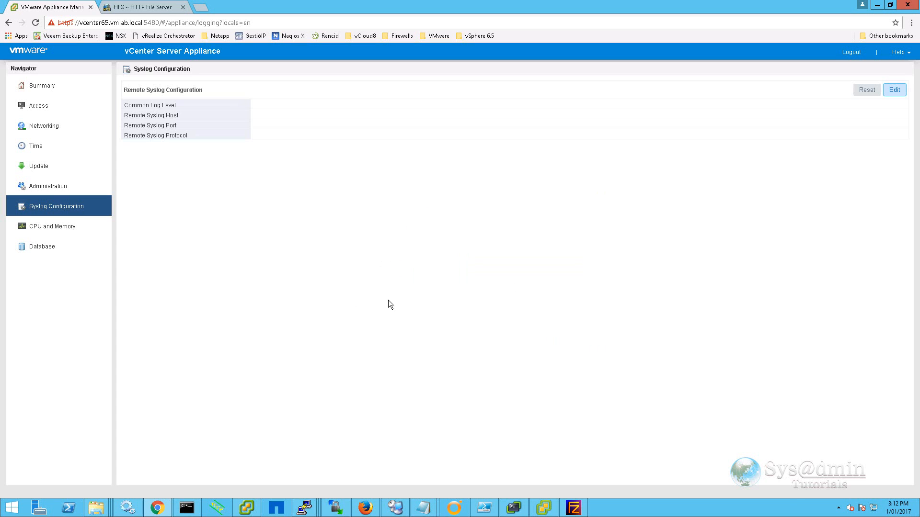
{"action": "left_click", "coordinate": [50, 230]}
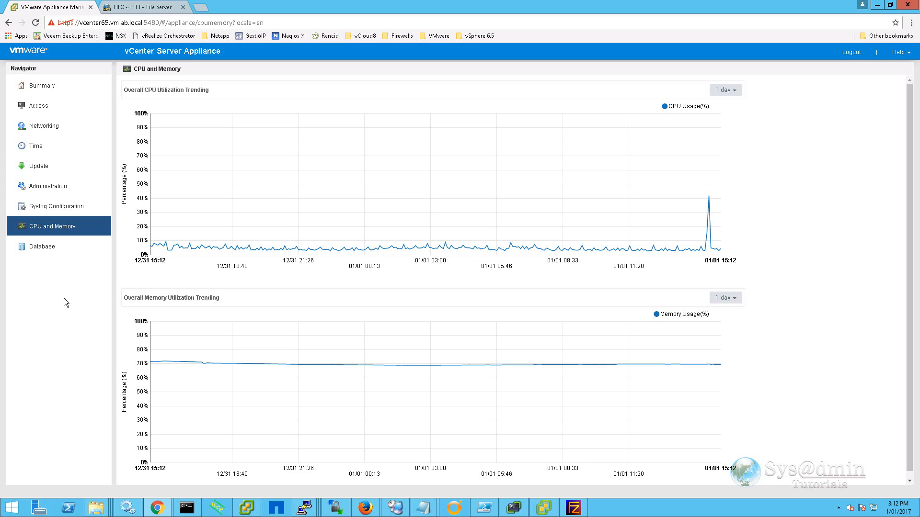
Check the CPU chart's time ranges and Database utilization, then log out of appliance management.
{"action": "left_click", "coordinate": [737, 90]}
{"action": "left_click", "coordinate": [40, 248]}
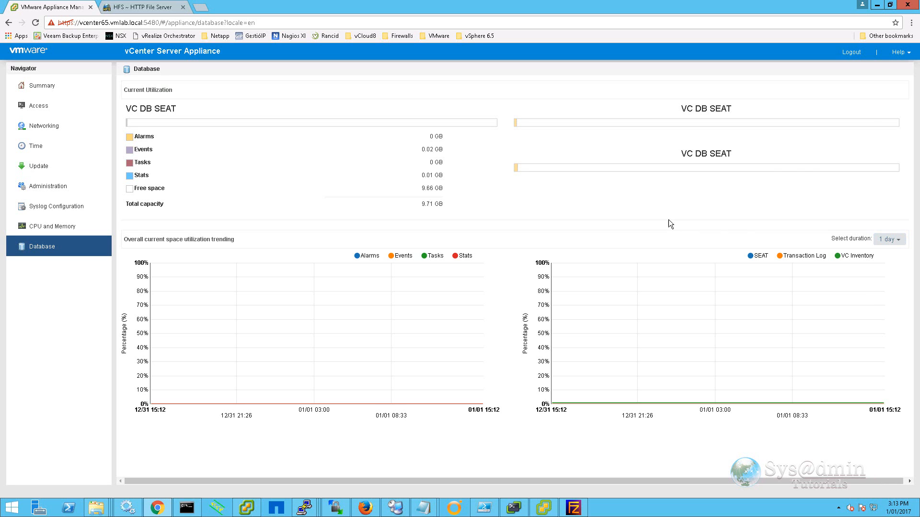
{"action": "left_click", "coordinate": [850, 54]}
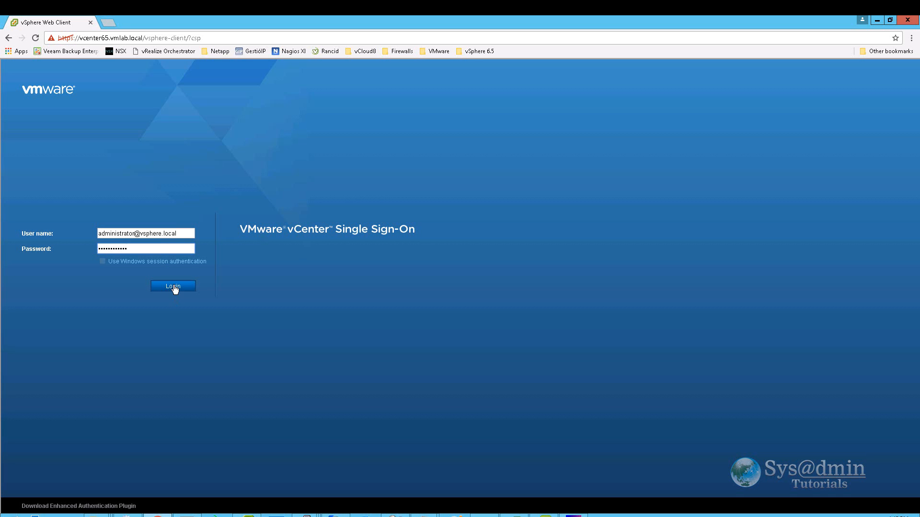
Sign in as administrator and go to Administration > Single Sign-On Configuration.
{"action": "left_click", "coordinate": [174, 287]}
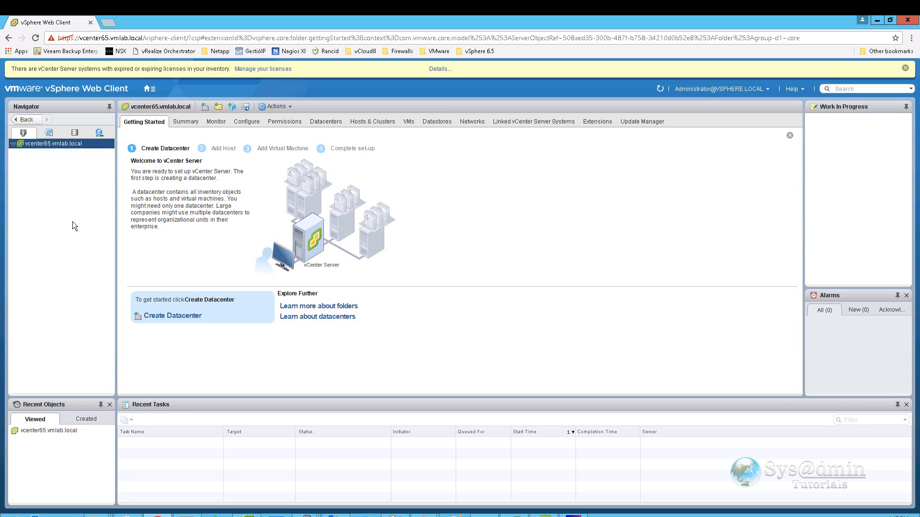
{"action": "left_click", "coordinate": [153, 91]}
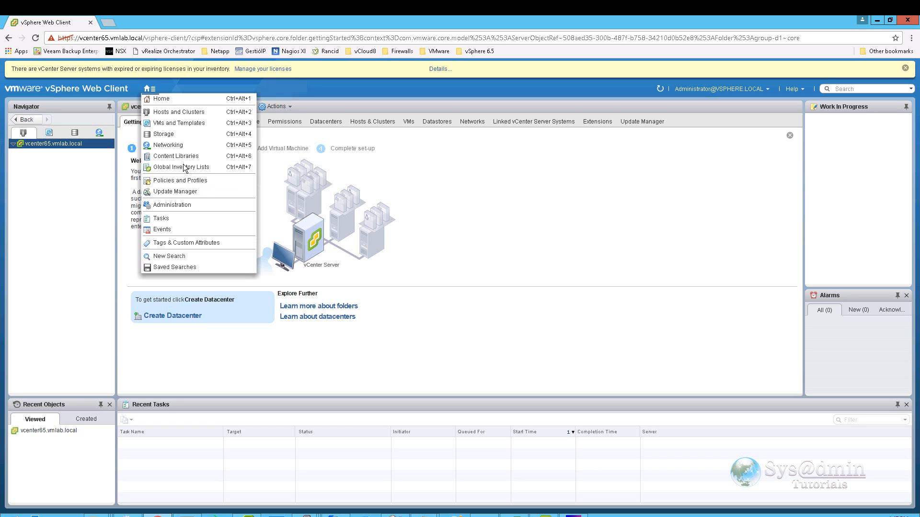
{"action": "left_click", "coordinate": [180, 205]}
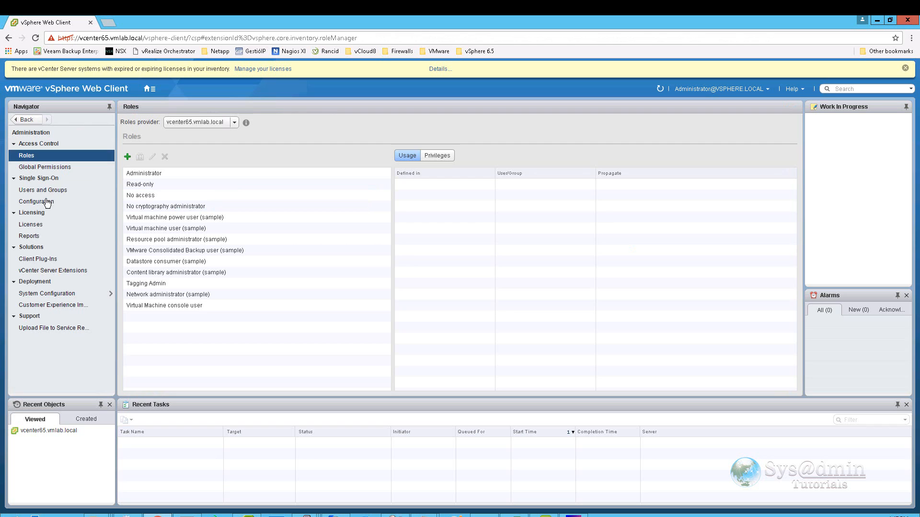
{"action": "left_click", "coordinate": [45, 206]}
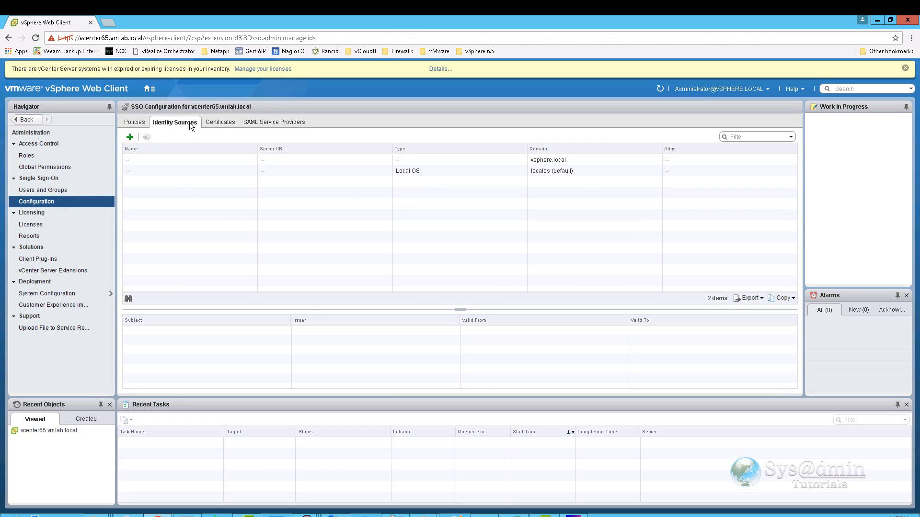
Start an Active Directory LDAP source named 'Active Directory VMLAB' with user and group base DNs dc=vmlab,dc=local.
{"action": "left_click", "coordinate": [129, 138]}
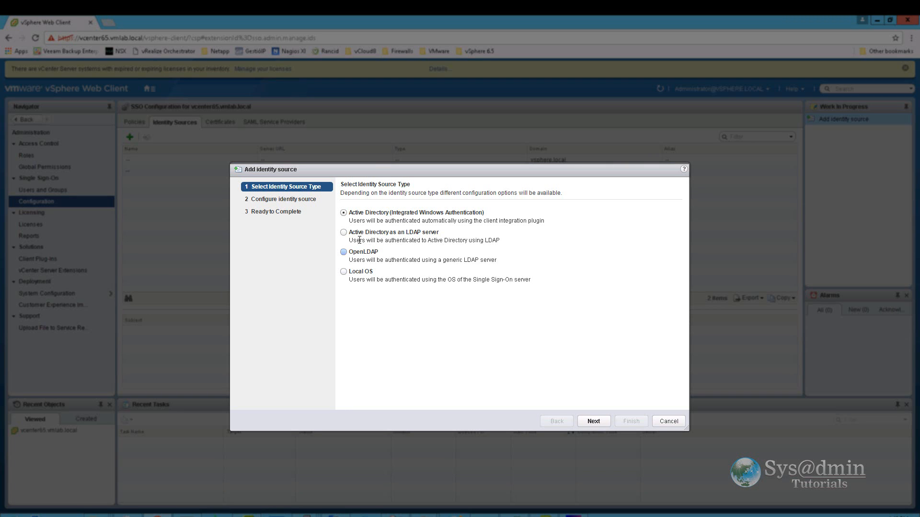
{"action": "left_click", "coordinate": [599, 419]}
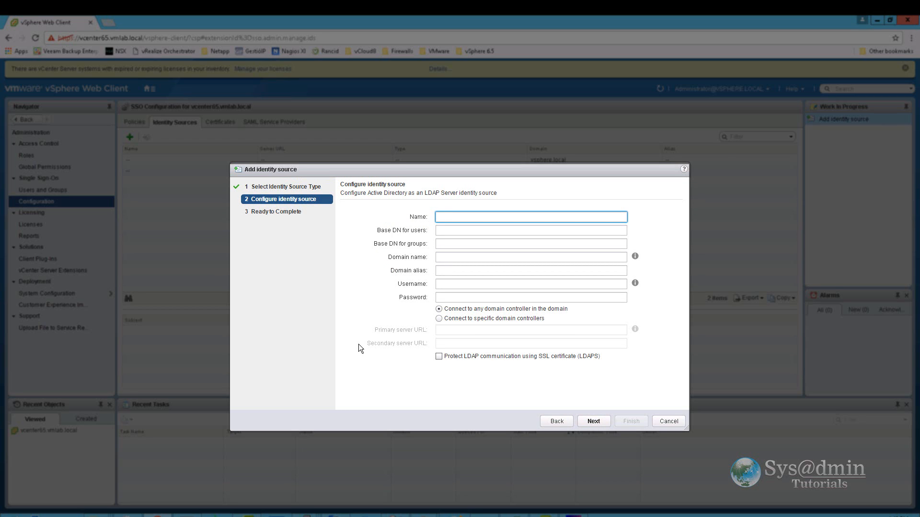
{"action": "type", "text": "Active Directory VMLAB"}
{"action": "key", "text": "Tab"}
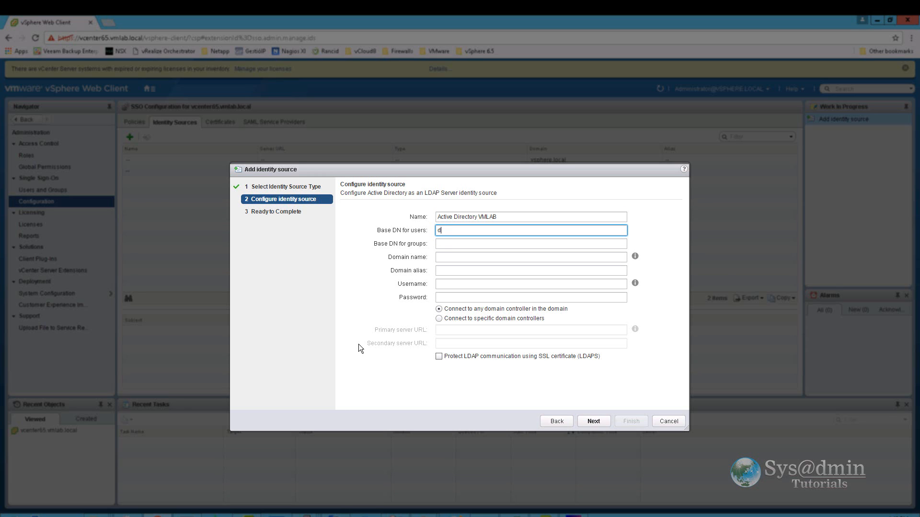
{"action": "type", "text": "dc=vmlab,dc=local"}
{"action": "key", "text": "ctrl+a"}
{"action": "key", "text": "ctrl+c"}
{"action": "left_click", "coordinate": [444, 245]}
{"action": "key", "text": "ctrl+v"}
{"action": "key", "text": "Tab"}
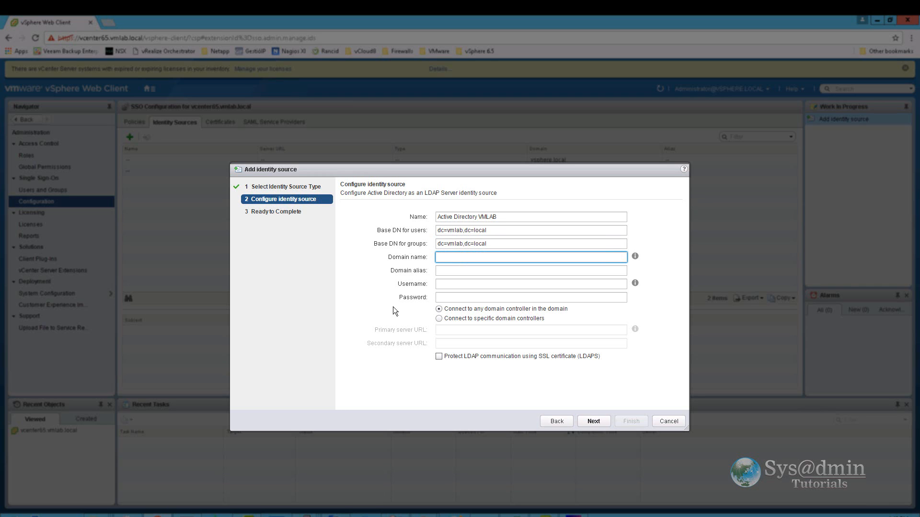
Set domain vmlab.local, alias VMLAB and primary server ldap://vmad1.vmlab.local, then finish.
{"action": "type", "text": "vmlab.local"}
{"action": "key", "text": "Tab"}
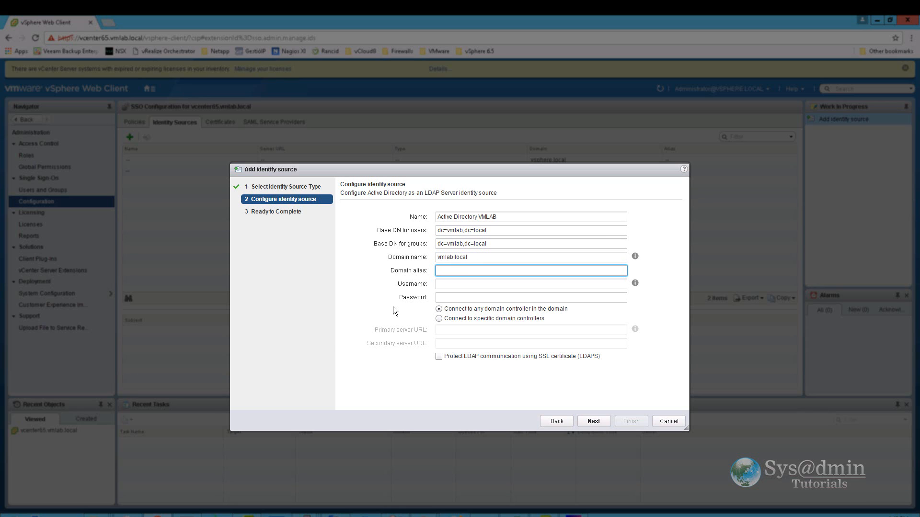
{"action": "type", "text": "VMLAB"}
{"action": "key", "text": "Tab"}
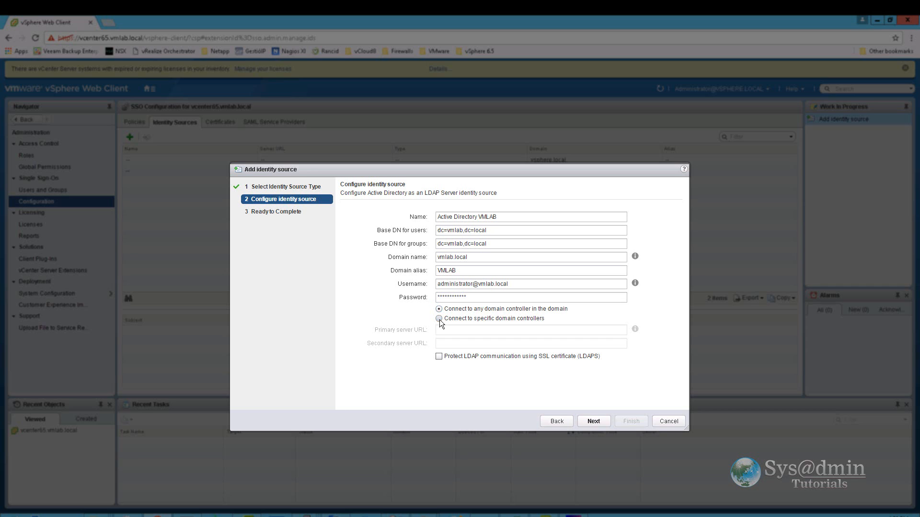
{"action": "left_click", "coordinate": [438, 319]}
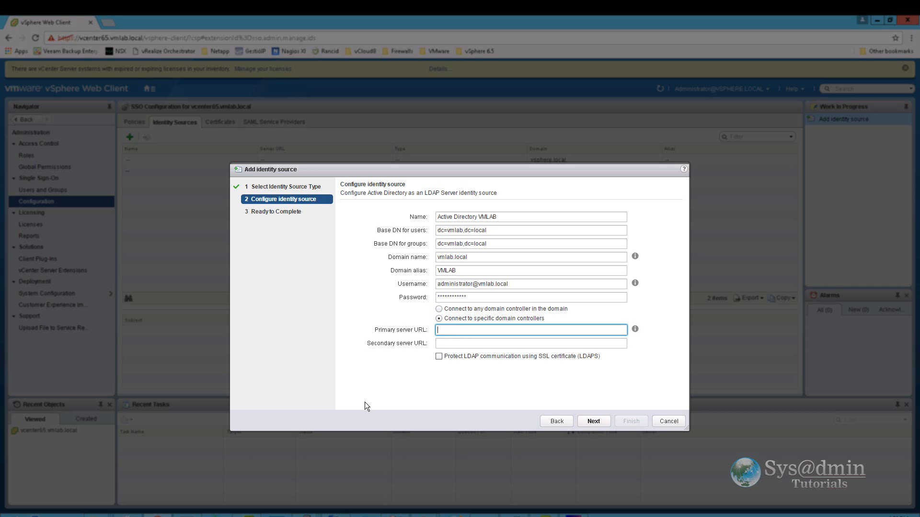
{"action": "type", "text": "ldap://vmad1"}
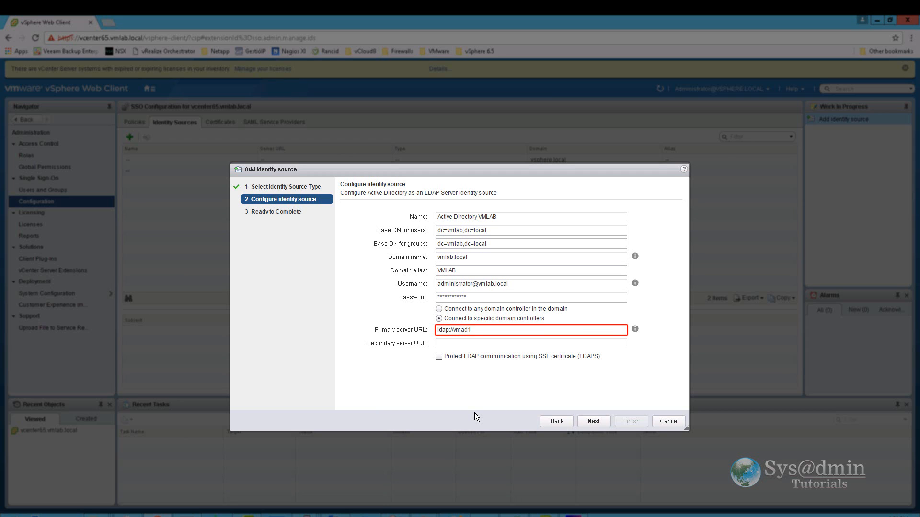
{"action": "type", "text": ".vmlab.local"}
{"action": "key", "text": "Tab"}
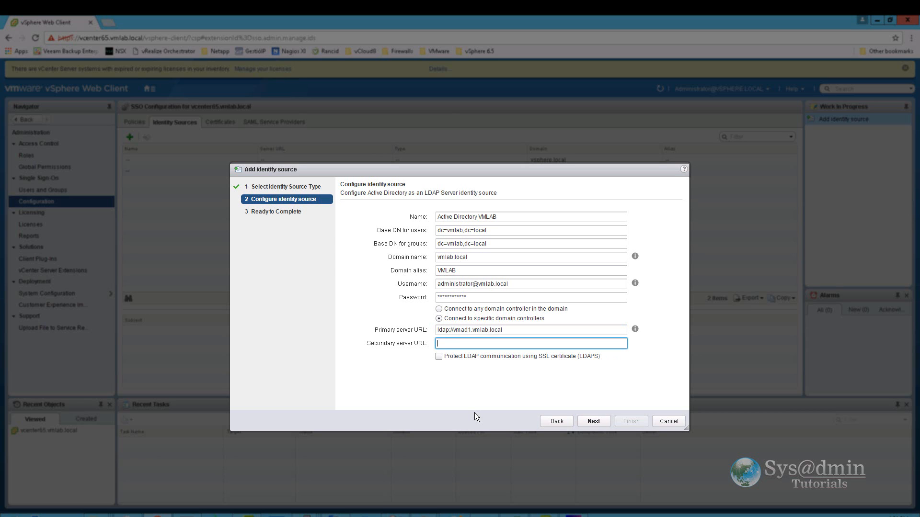
{"action": "left_click", "coordinate": [502, 378]}
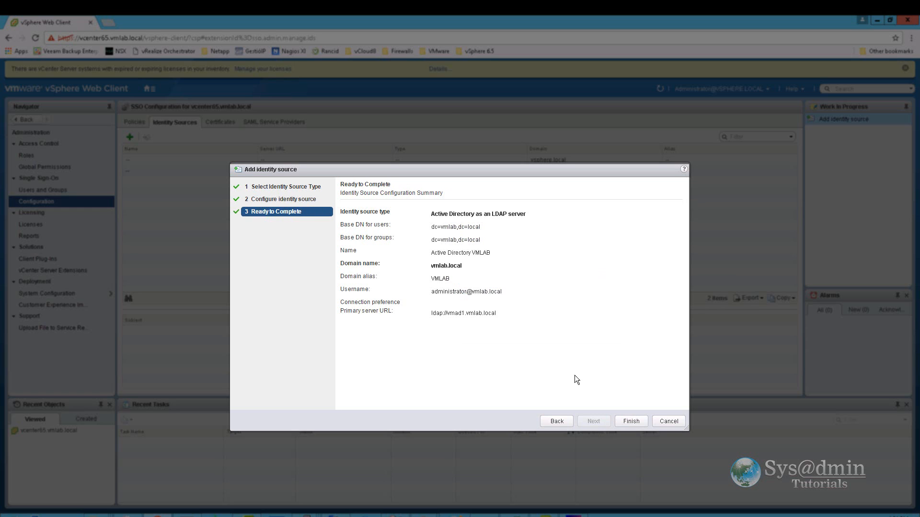
{"action": "left_click", "coordinate": [631, 421]}
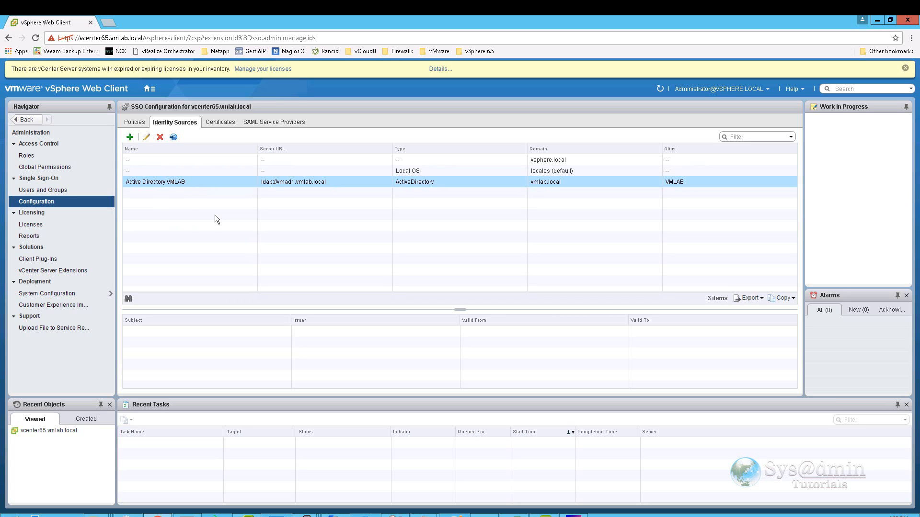
Set Active Directory VMLAB's vmlab.local as the default domain, confirming the warning.
{"action": "left_click", "coordinate": [173, 138]}
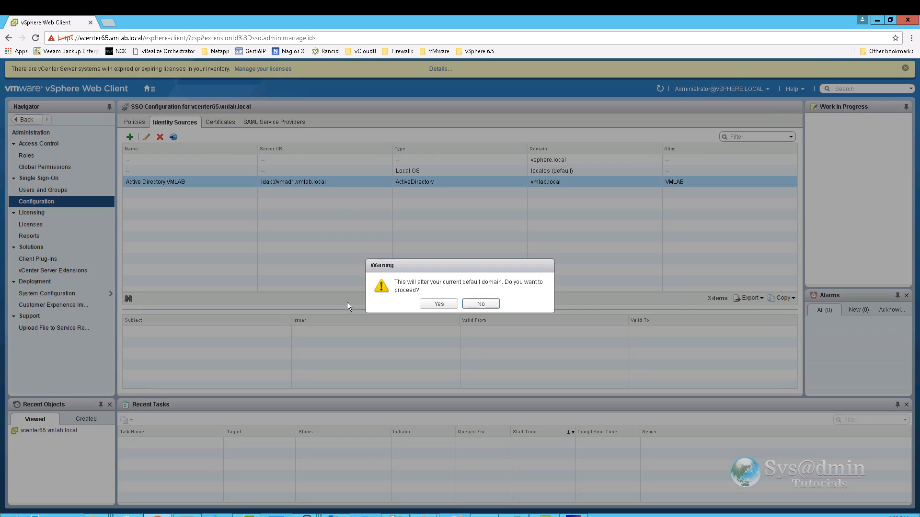
{"action": "left_click", "coordinate": [444, 303]}
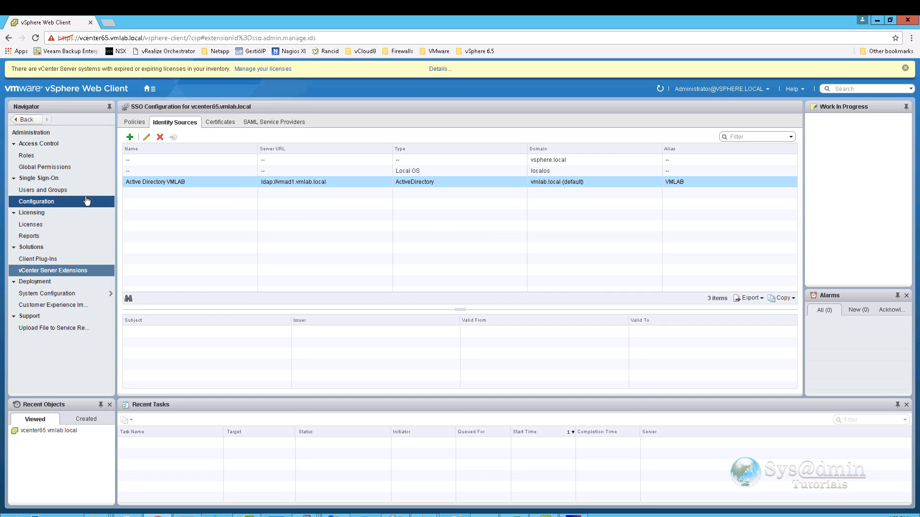
Add the vmlab.local group vcenter65-admins as a member of the SSO Administrators group.
{"action": "left_click", "coordinate": [40, 192]}
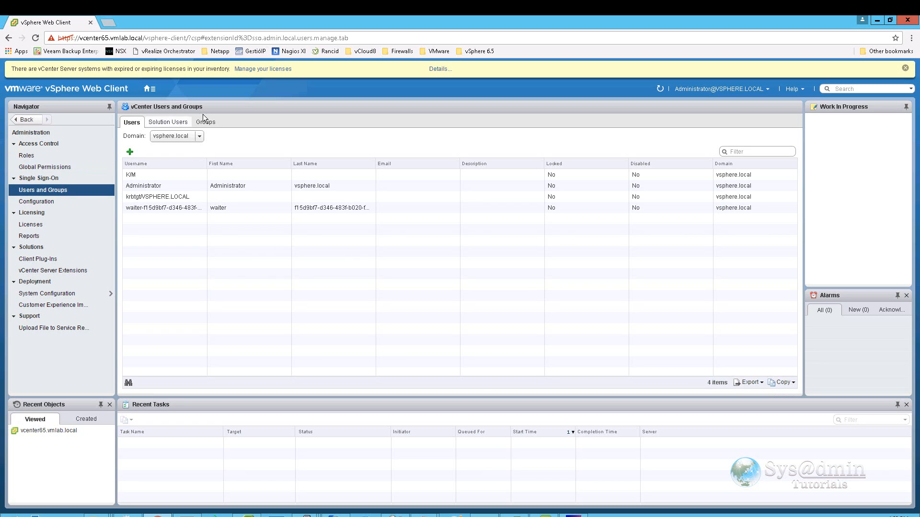
{"action": "left_click", "coordinate": [208, 122]}
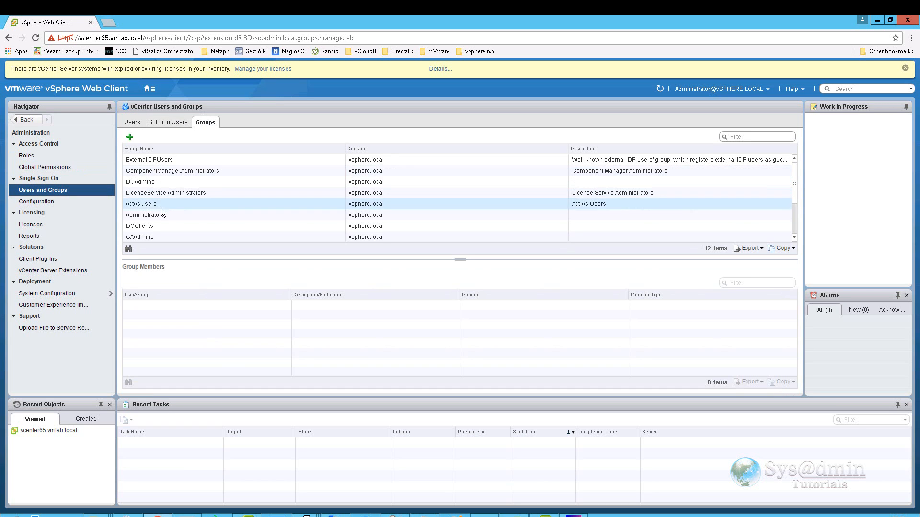
{"action": "left_click", "coordinate": [159, 217]}
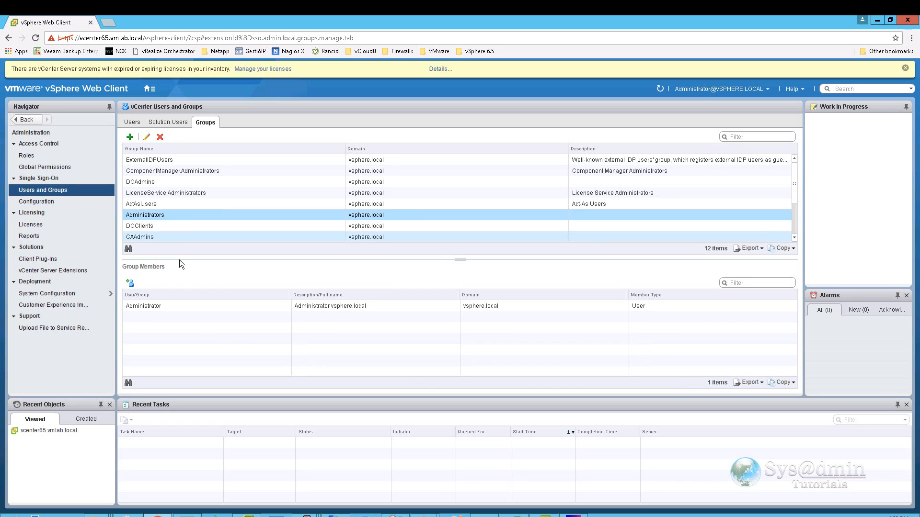
{"action": "left_click", "coordinate": [130, 286]}
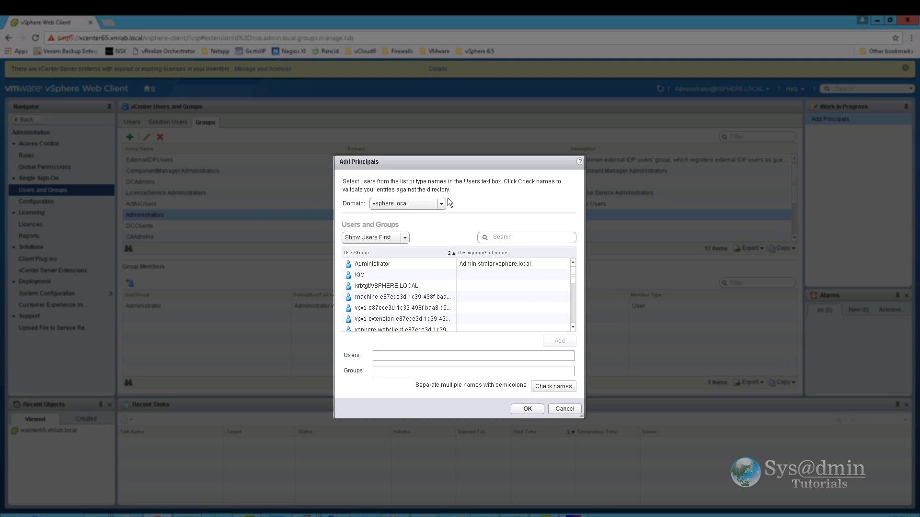
{"action": "left_click", "coordinate": [441, 203]}
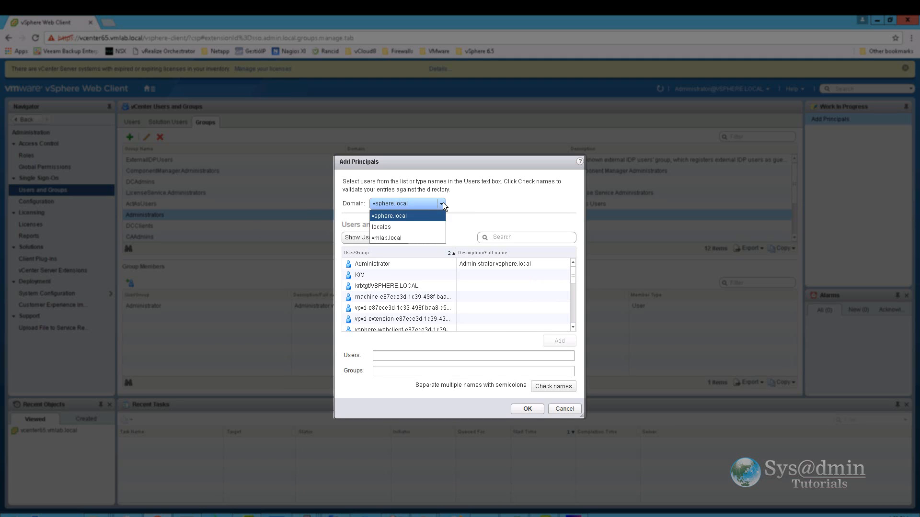
{"action": "left_click", "coordinate": [406, 238]}
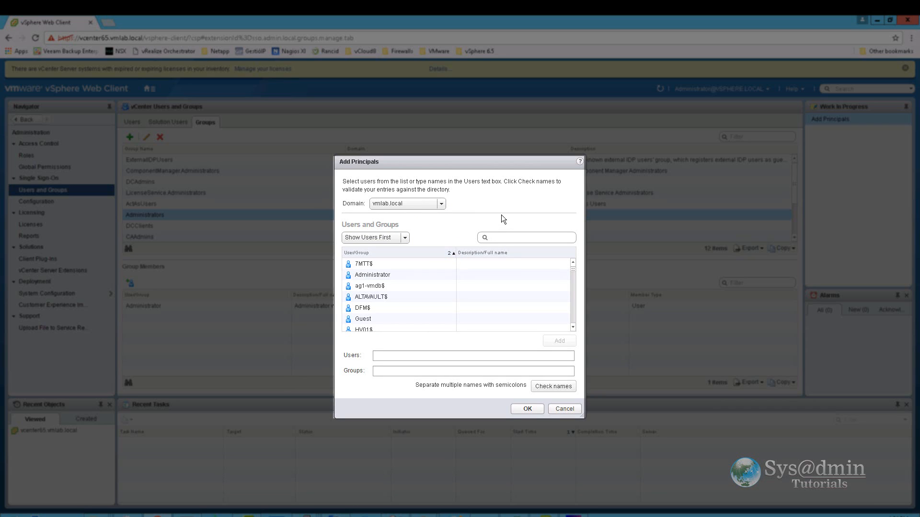
{"action": "type", "text": "vcenter65-admins"}
{"action": "left_click", "coordinate": [485, 238]}
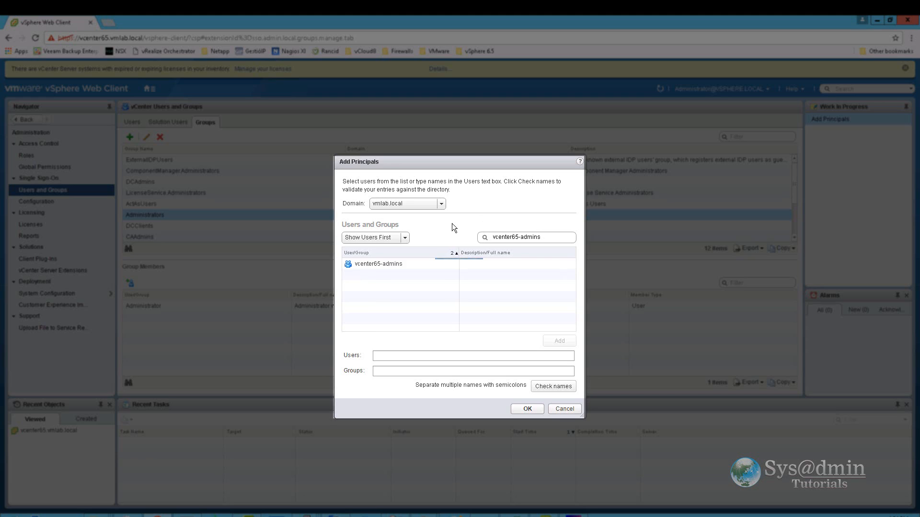
{"action": "left_click", "coordinate": [370, 265]}
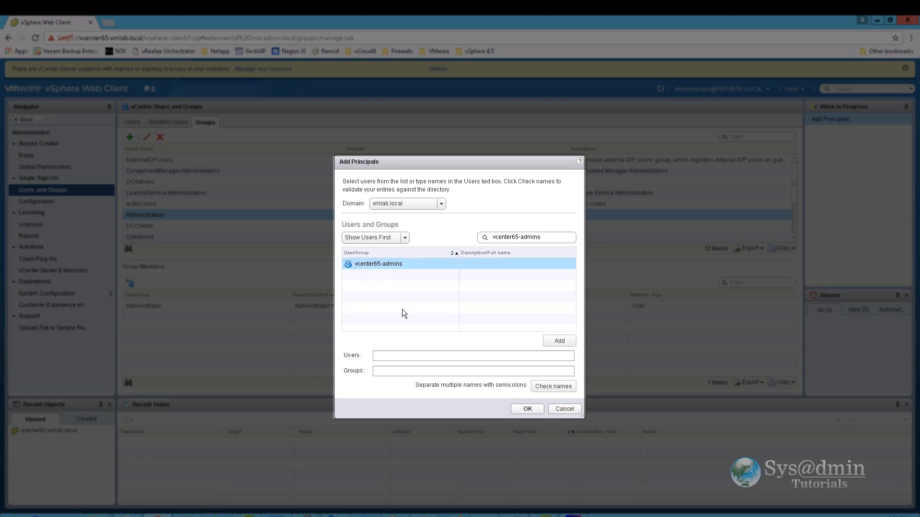
{"action": "left_click", "coordinate": [560, 341]}
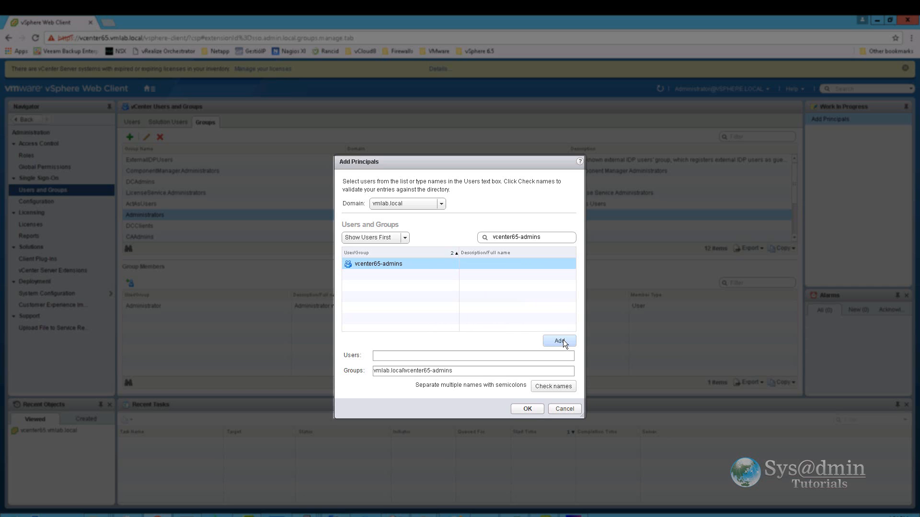
{"action": "left_click", "coordinate": [527, 408]}
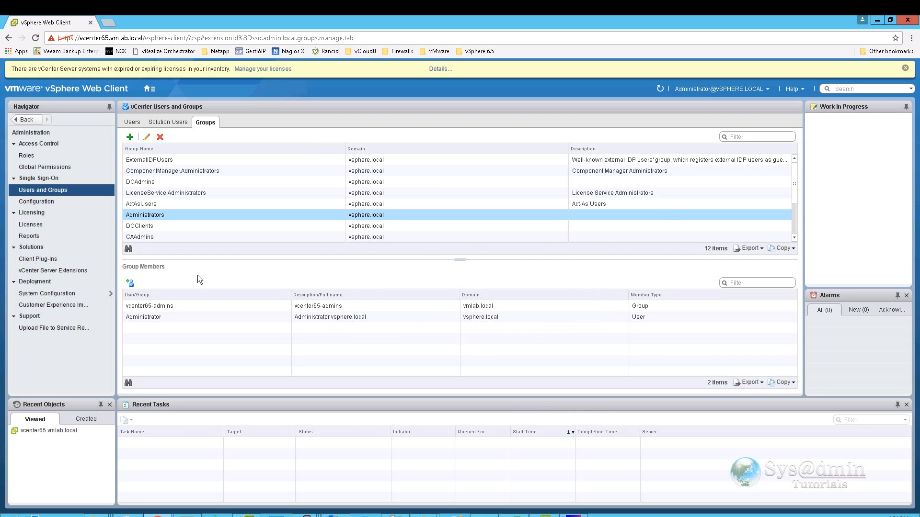
Review the Global Permissions, then go to the Hosts and Clusters inventory.
{"action": "left_click", "coordinate": [184, 307]}
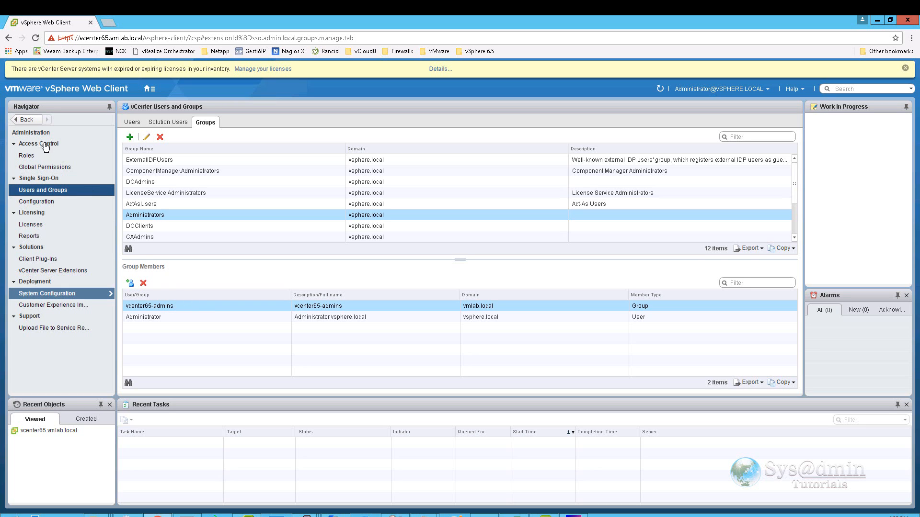
{"action": "left_click", "coordinate": [45, 167]}
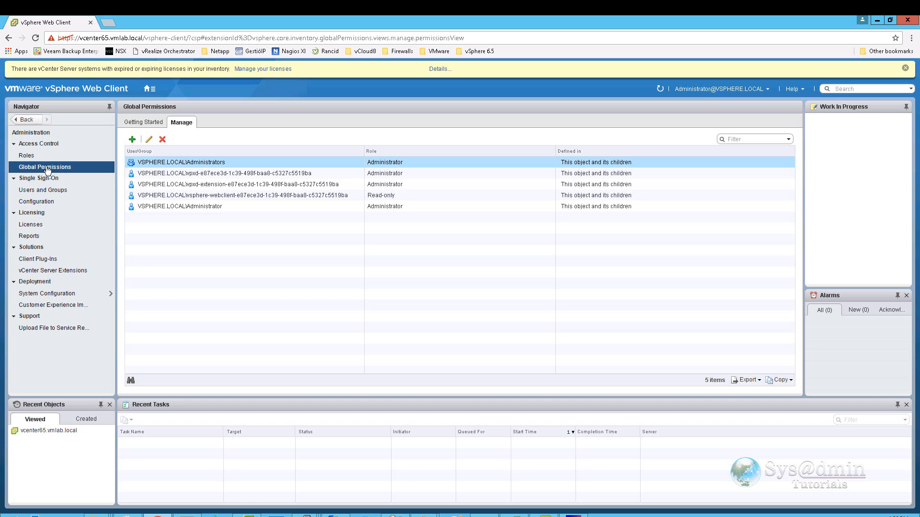
{"action": "left_click", "coordinate": [149, 89]}
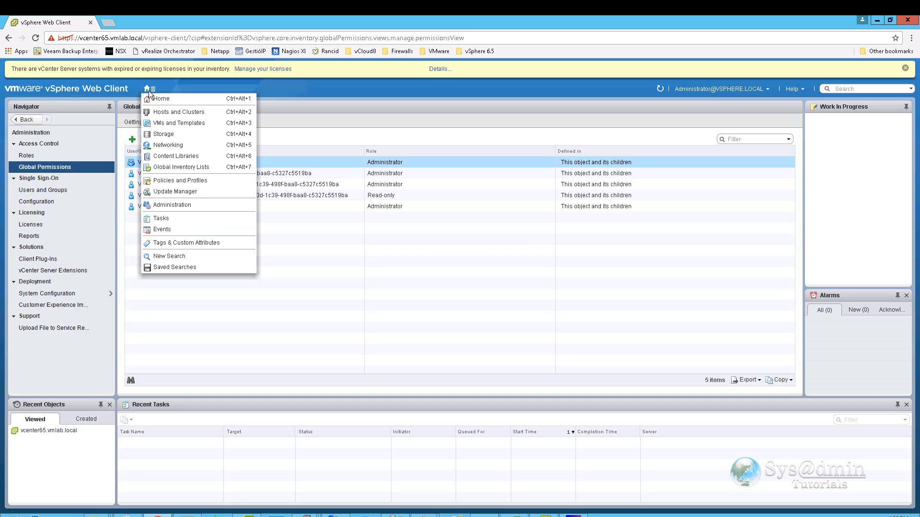
{"action": "left_click", "coordinate": [169, 113]}
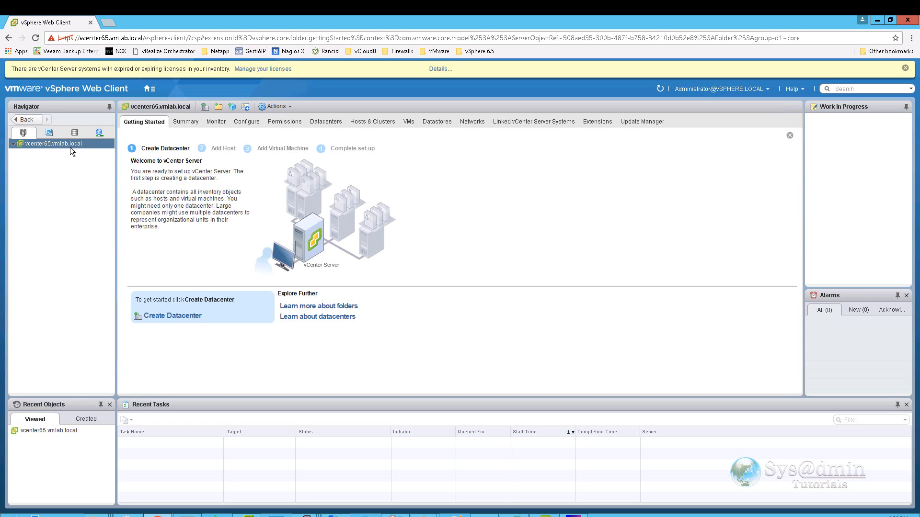
Start a new permission on vcenter65.vmlab.local for the vmlab.local group vcenter65-admins.
{"action": "left_click", "coordinate": [291, 122]}
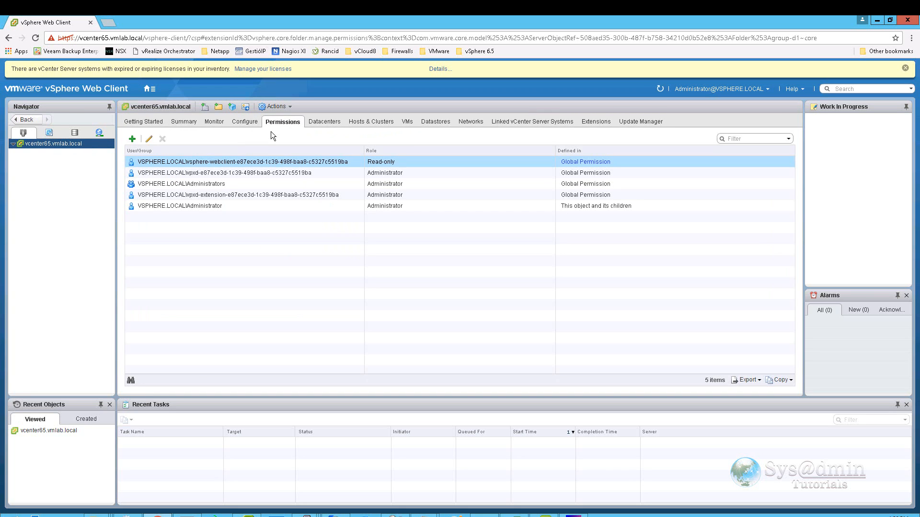
{"action": "left_click", "coordinate": [132, 140]}
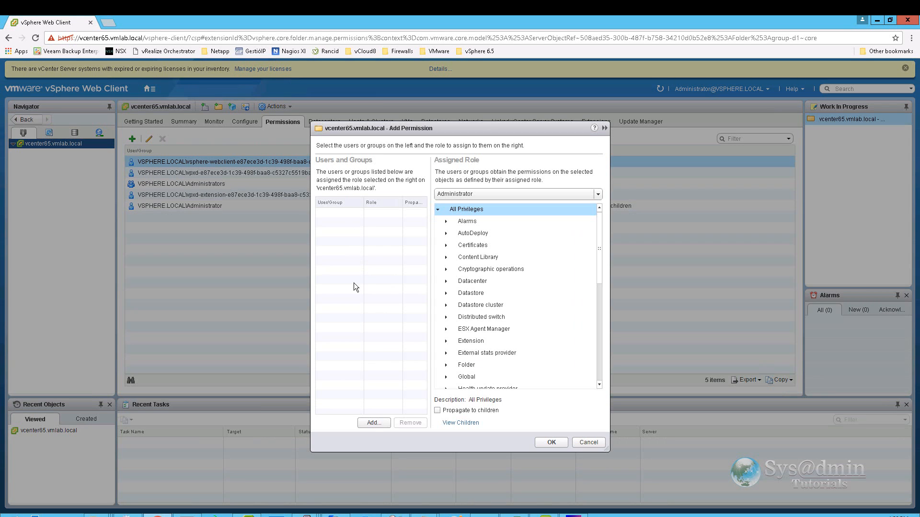
{"action": "left_click", "coordinate": [372, 423]}
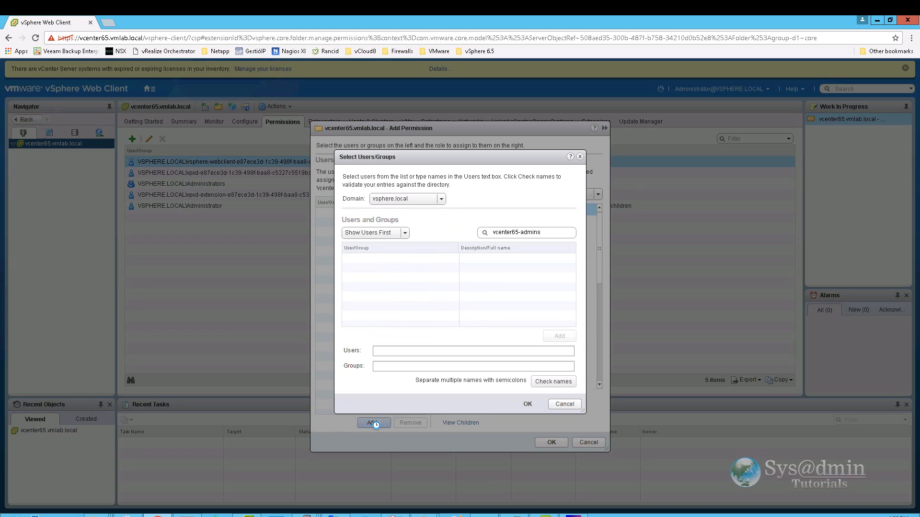
{"action": "left_click", "coordinate": [442, 199]}
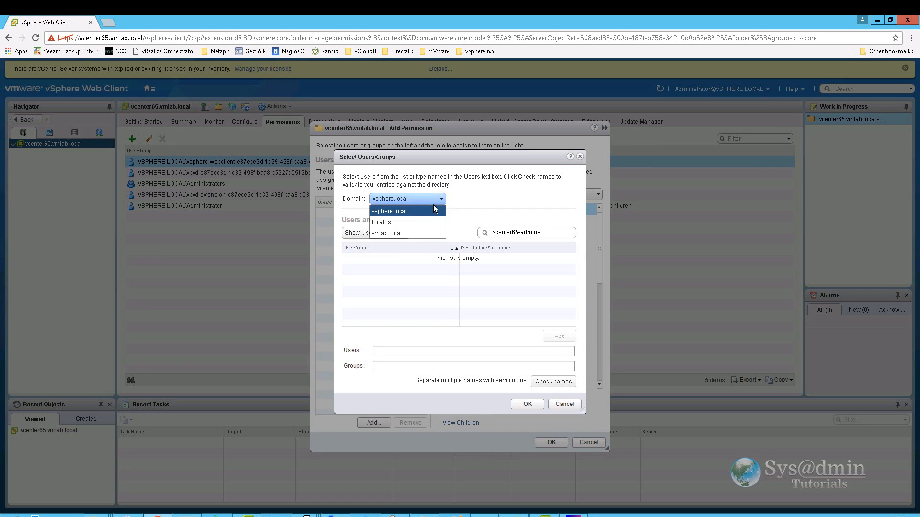
{"action": "left_click", "coordinate": [395, 233]}
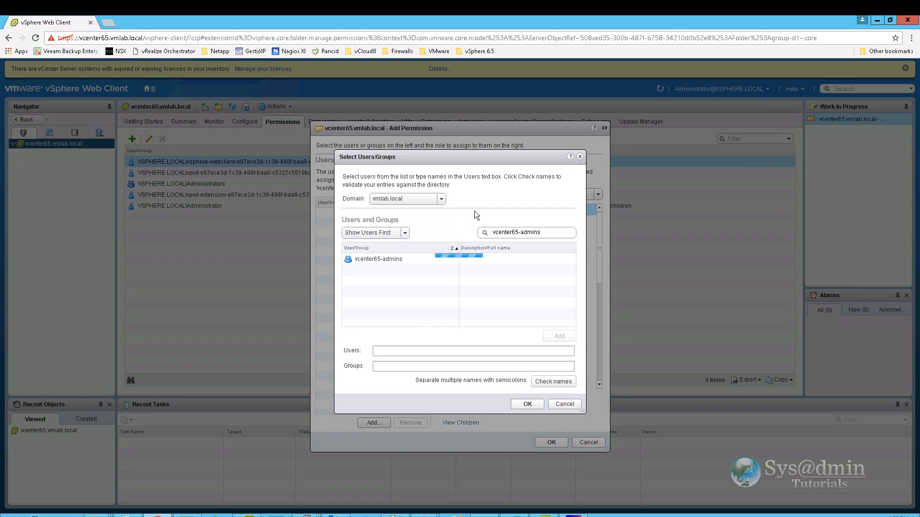
{"action": "left_click", "coordinate": [377, 260]}
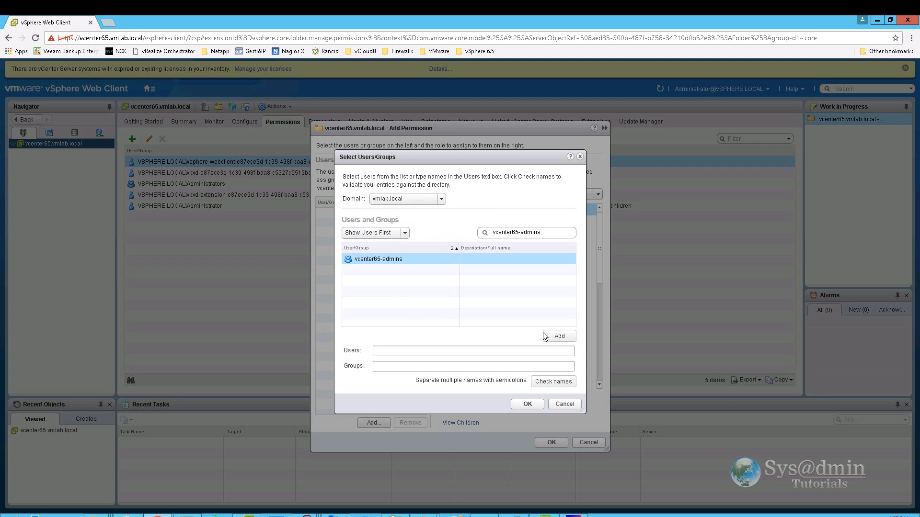
{"action": "left_click", "coordinate": [557, 337]}
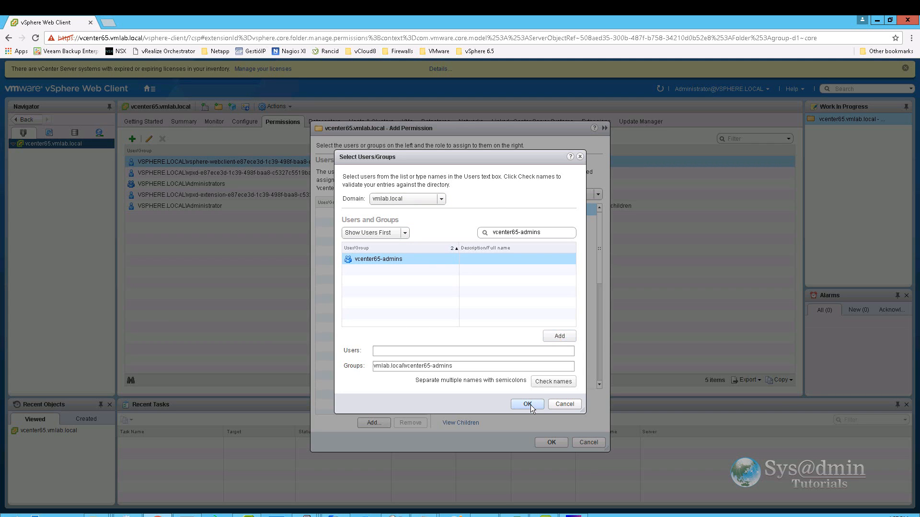
{"action": "left_click", "coordinate": [527, 404]}
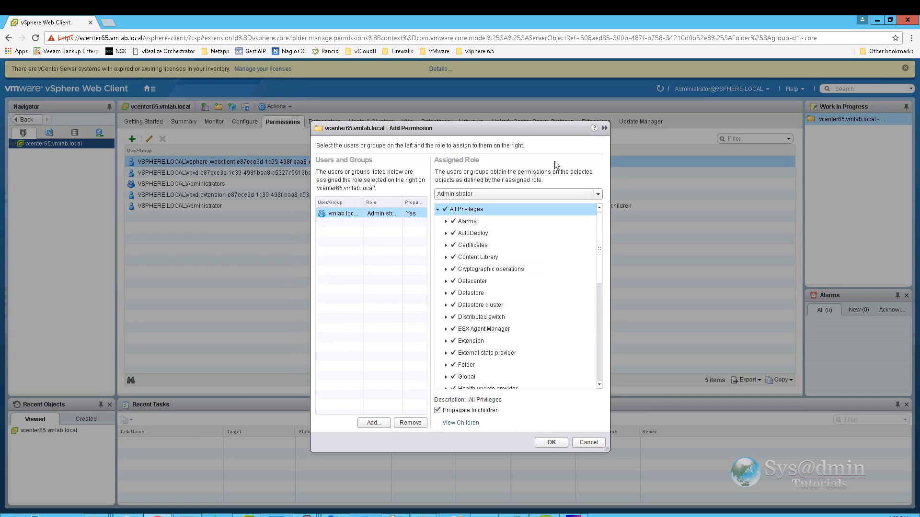
Keep the Administrator role, propagating to children, and save the permission.
{"action": "left_click", "coordinate": [599, 193]}
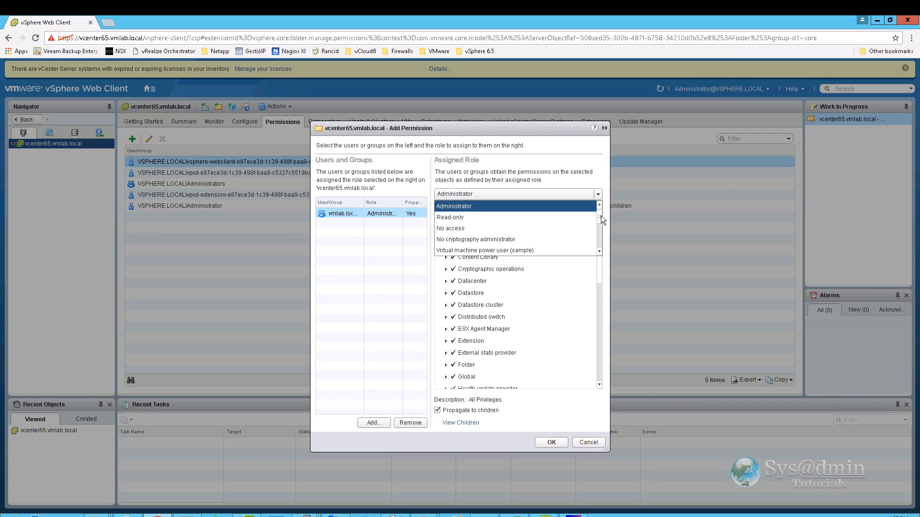
{"action": "mouse_move", "coordinate": [600, 216]}
{"action": "left_mouse_down"}
{"action": "mouse_move", "coordinate": [600, 246]}
{"action": "mouse_move", "coordinate": [601, 211]}
{"action": "left_mouse_up"}
{"action": "left_click", "coordinate": [456, 206]}
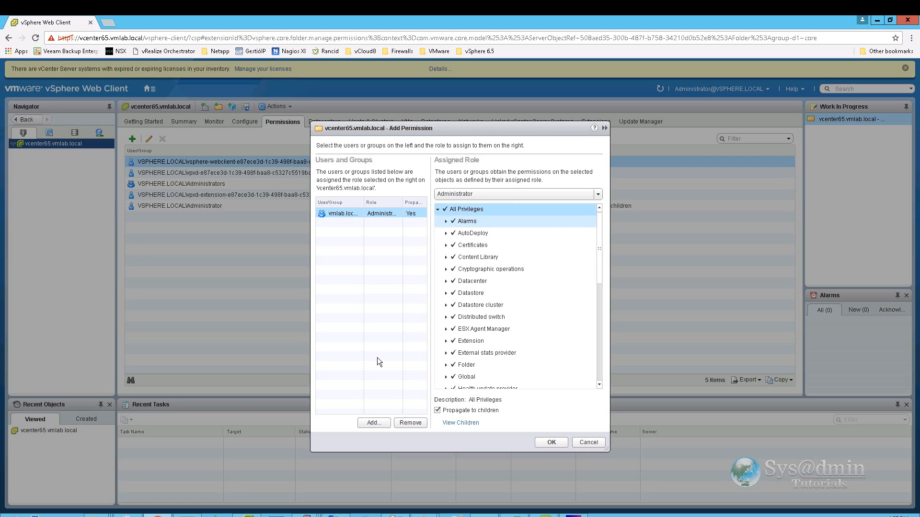
{"action": "left_click", "coordinate": [551, 442]}
{"action": "left_click", "coordinate": [187, 207]}
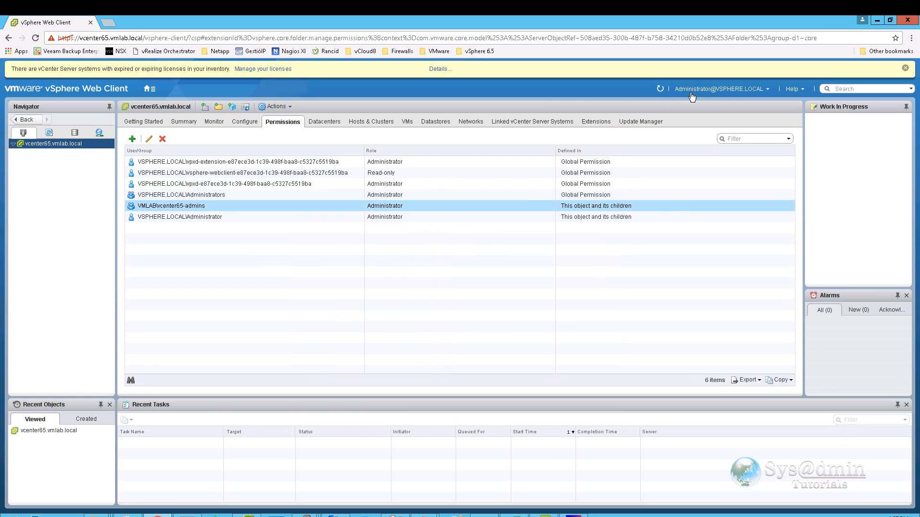
Log out and sign back in with the vmlab.local domain administrator account.
{"action": "left_click", "coordinate": [770, 93]}
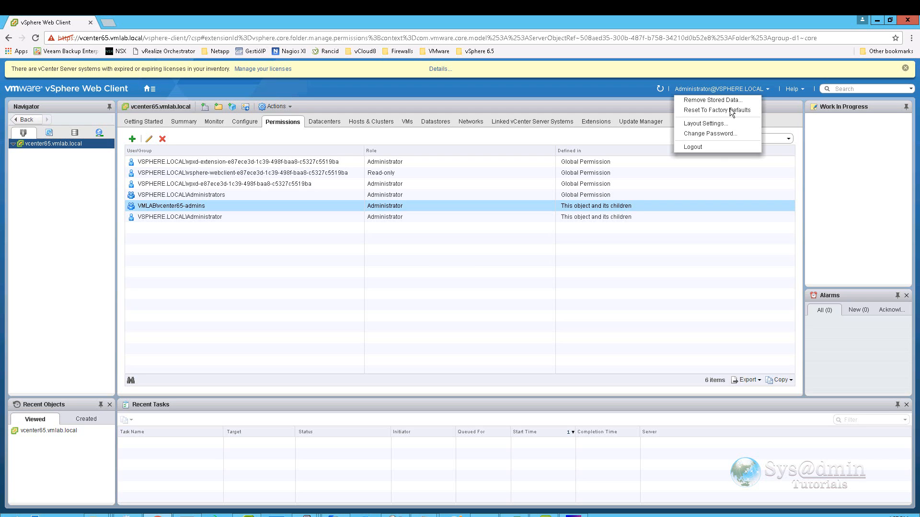
{"action": "left_click", "coordinate": [714, 148]}
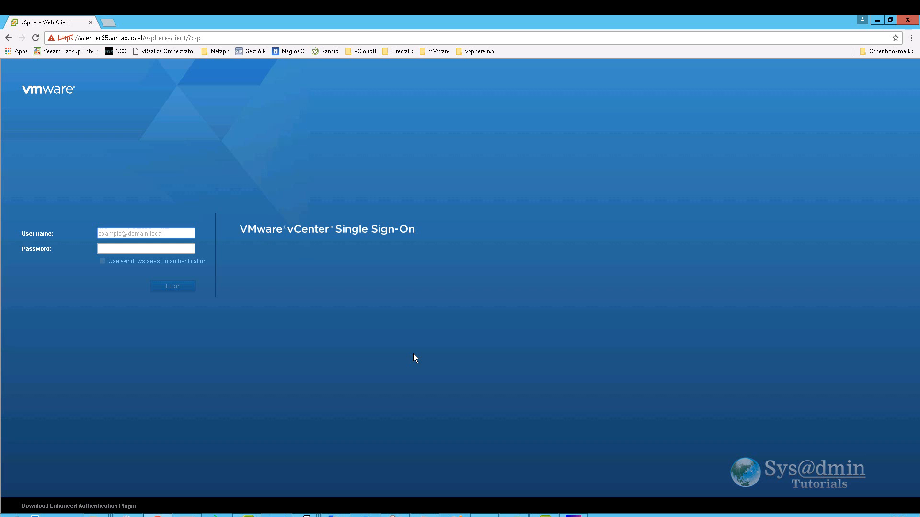
{"action": "left_click", "coordinate": [174, 287]}
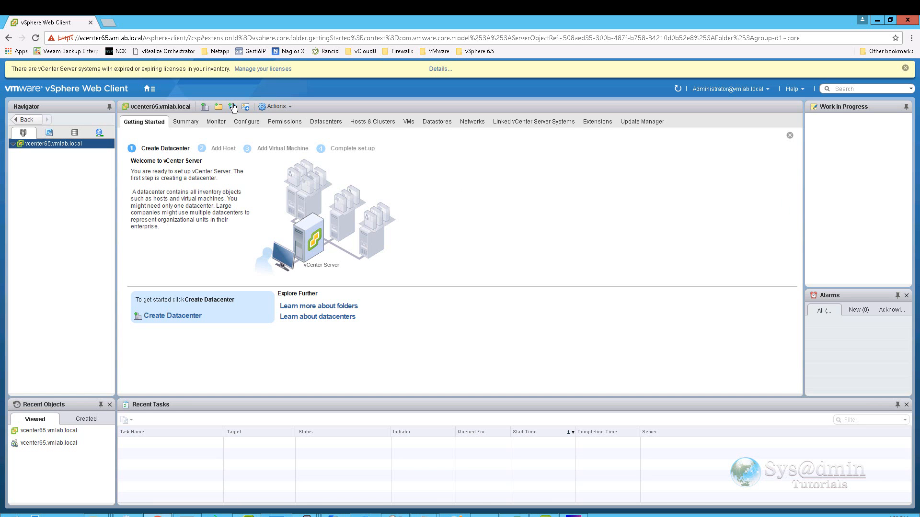
{"action": "left_click", "coordinate": [154, 89]}
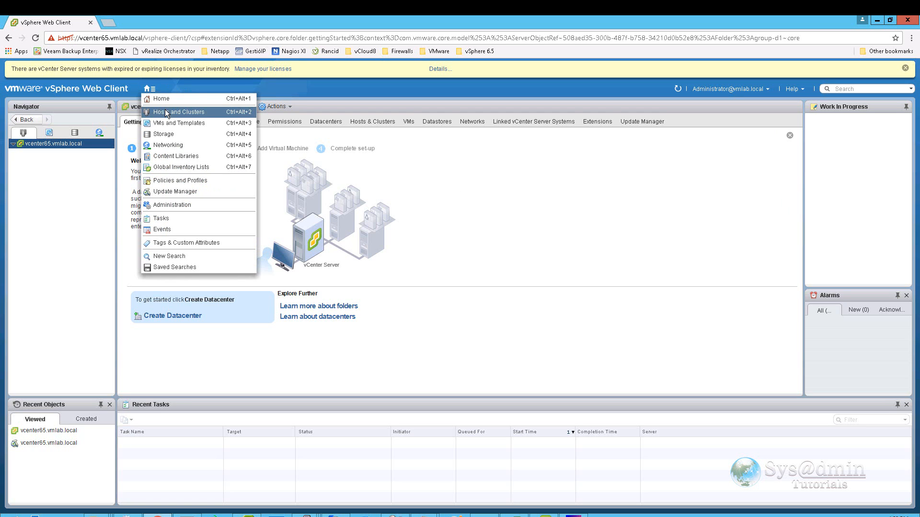
Browse SSO Certificates, SAML Service Providers and Policies, then go to Hosts and Clusters.
{"action": "left_click", "coordinate": [170, 205]}
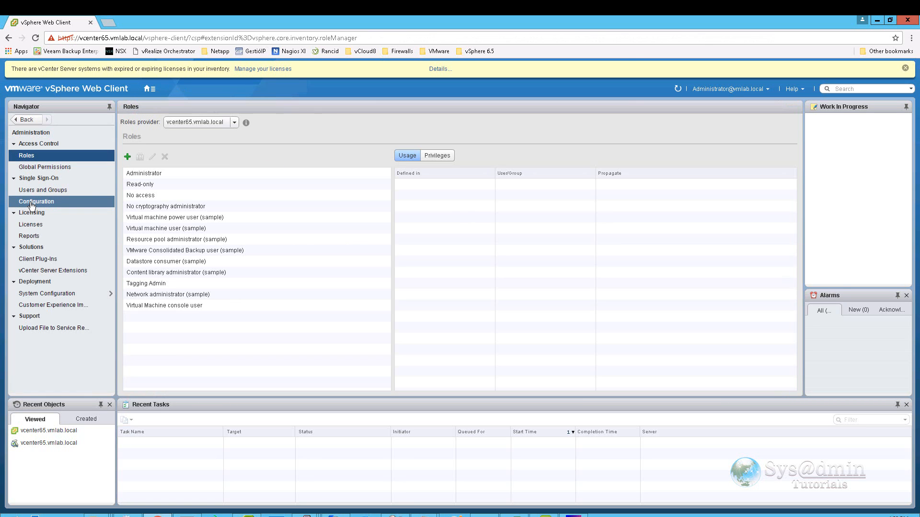
{"action": "left_click", "coordinate": [32, 205]}
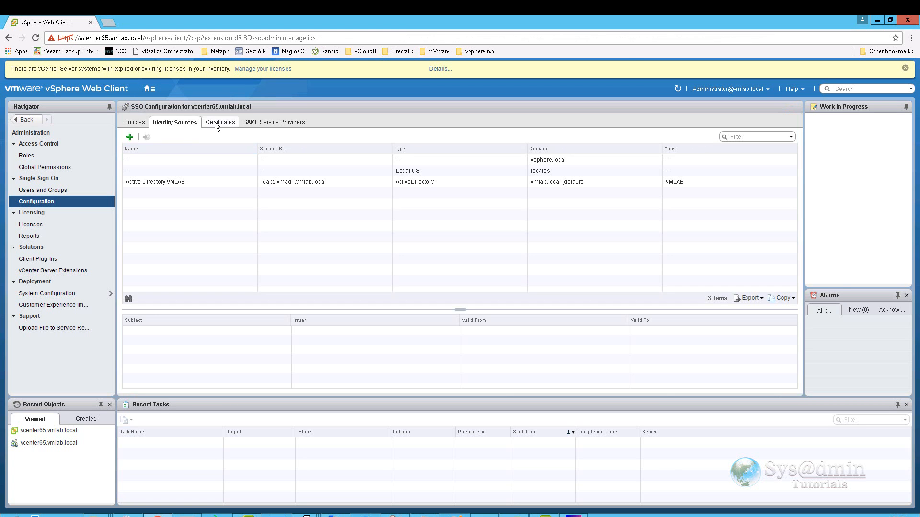
{"action": "left_click", "coordinate": [215, 122]}
{"action": "left_click", "coordinate": [275, 122]}
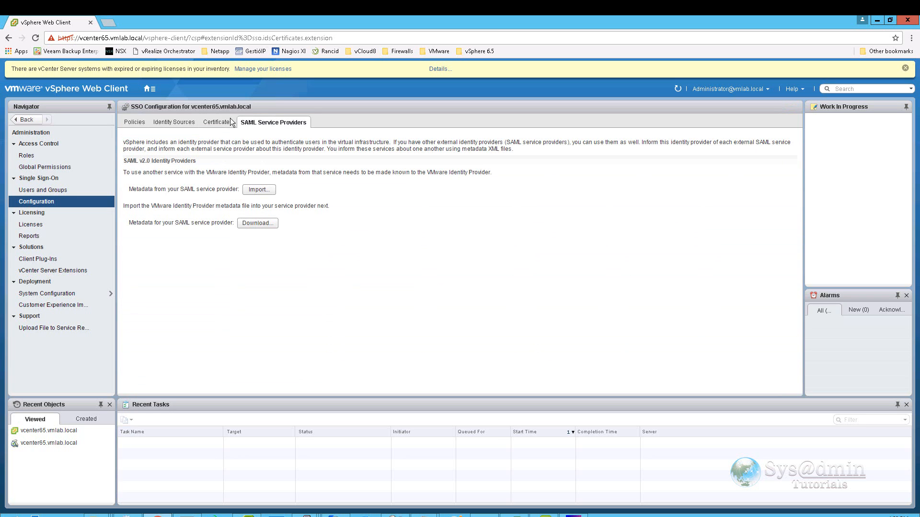
{"action": "left_click", "coordinate": [134, 123]}
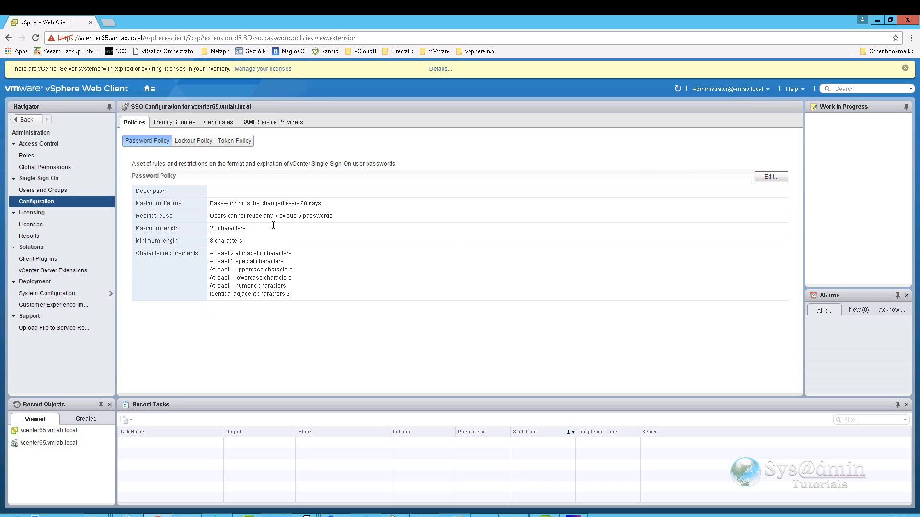
{"action": "left_click", "coordinate": [150, 89]}
{"action": "left_click", "coordinate": [160, 113]}
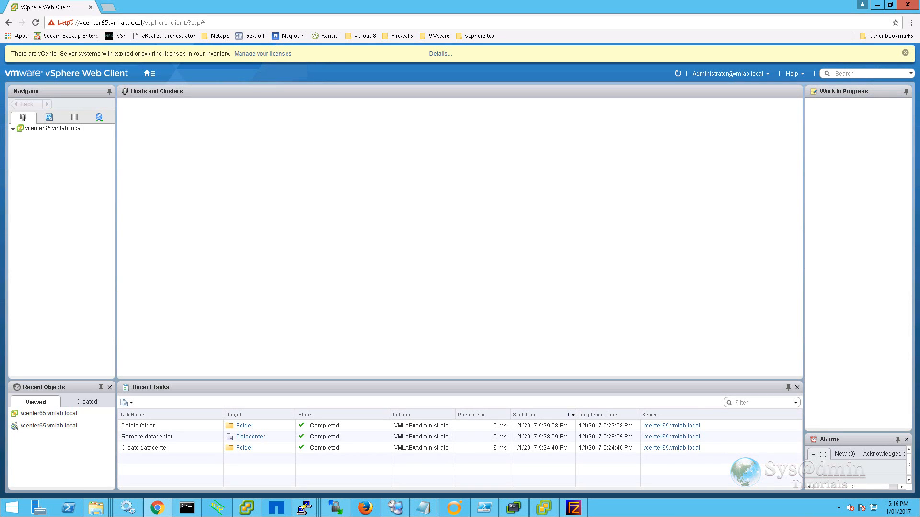
Create a folder named Sydney under vcenter65.vmlab.local and open a new browser tab.
{"action": "right_click", "coordinate": [60, 130]}
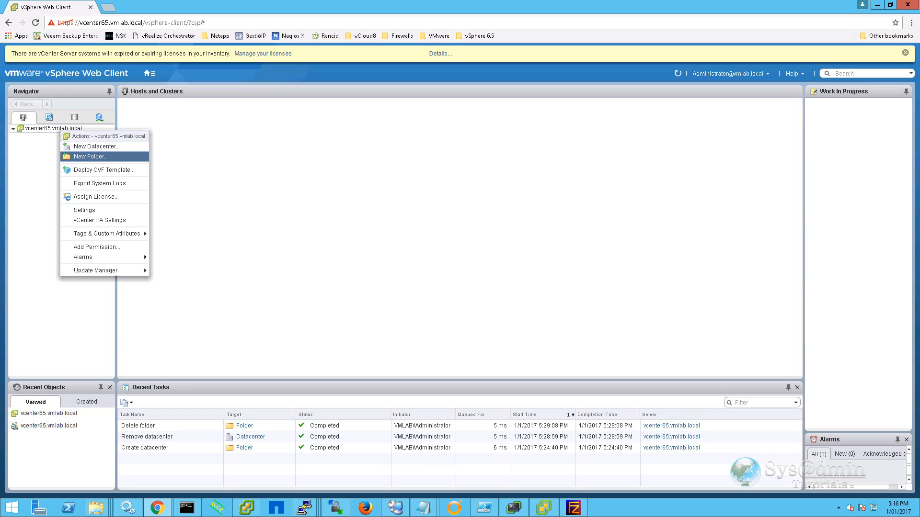
{"action": "left_click", "coordinate": [85, 156]}
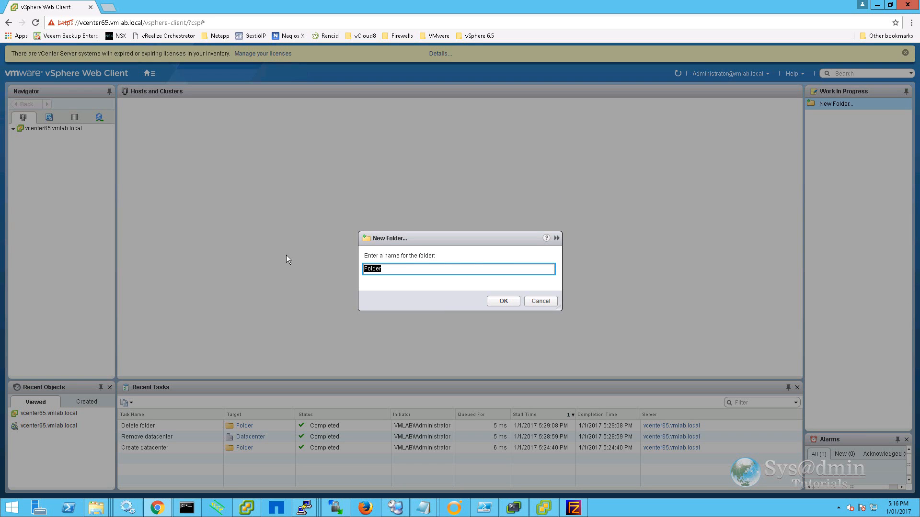
{"action": "type", "text": "Sydney"}
{"action": "left_click", "coordinate": [503, 301]}
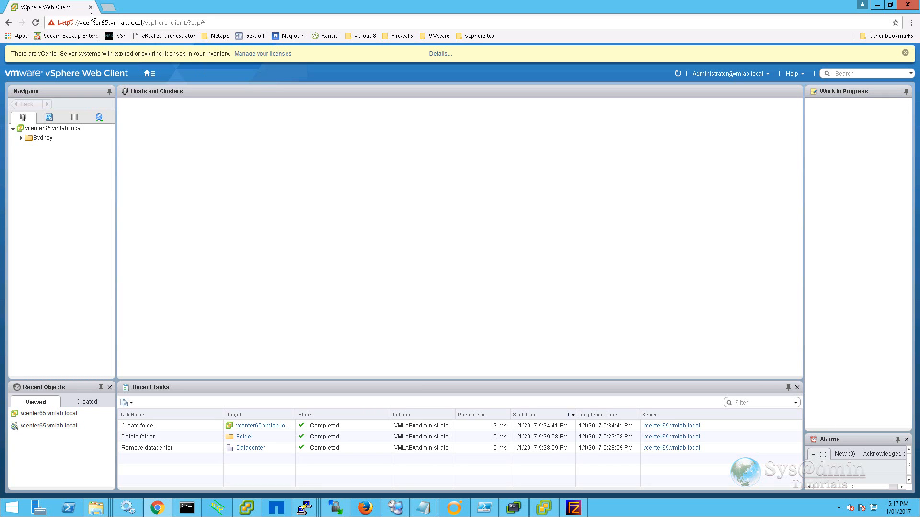
{"action": "left_click", "coordinate": [108, 8]}
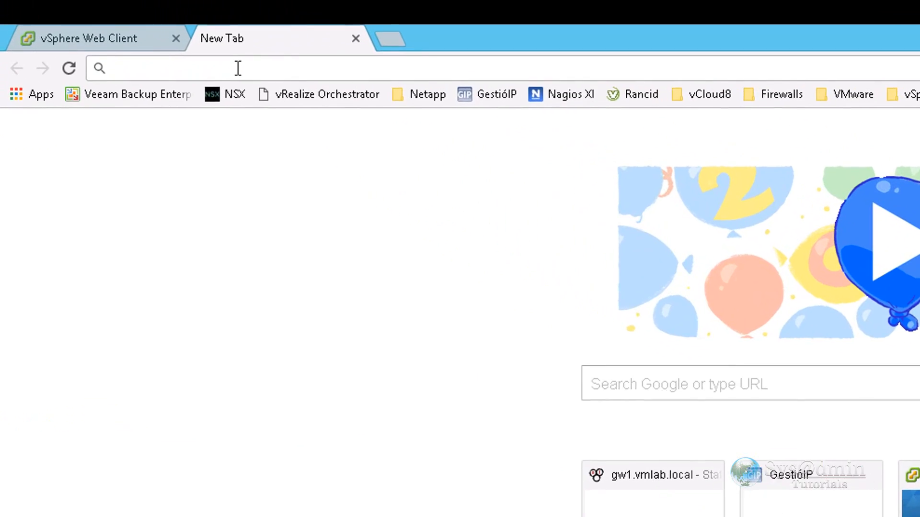
Load the my.vmware.com PowerCLI 6.5 download page, then close that tab.
{"action": "type", "text": "https://my.vmware.com/group/vmware/details?downloadGroup=PCLI650R1&productId=615"}
{"action": "key", "text": "Return"}
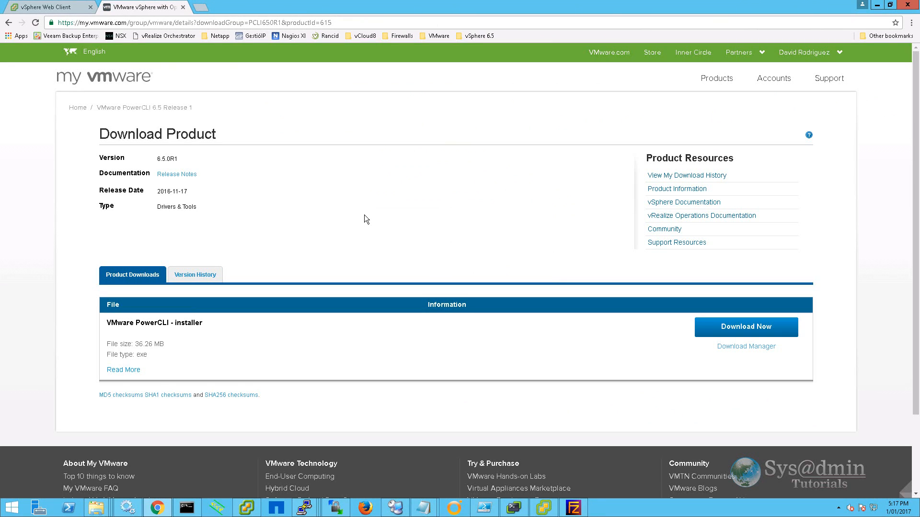
{"action": "left_click", "coordinate": [183, 7]}
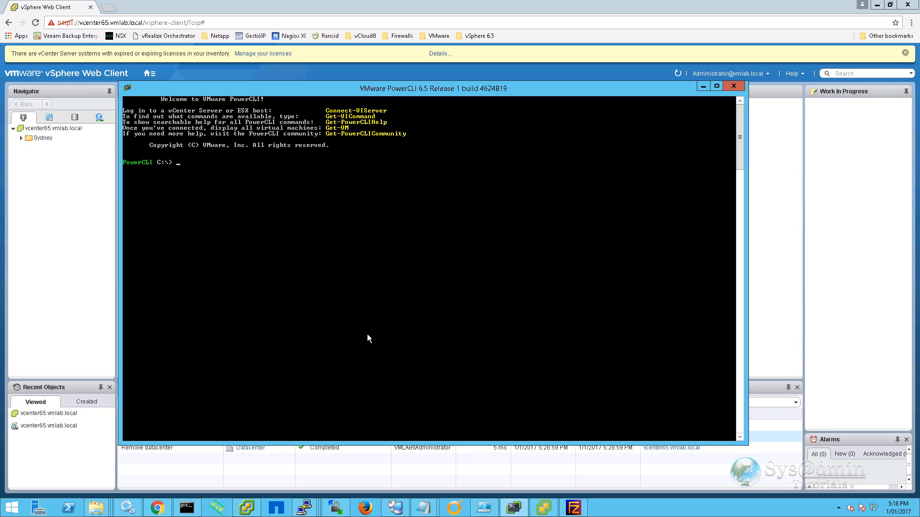
Connect PowerCLI to vcenter65.vmlab.local with the administrator credentials.
{"action": "right_click", "coordinate": [367, 334]}
{"action": "right_click", "coordinate": [367, 334]}
{"action": "key", "text": "Return"}
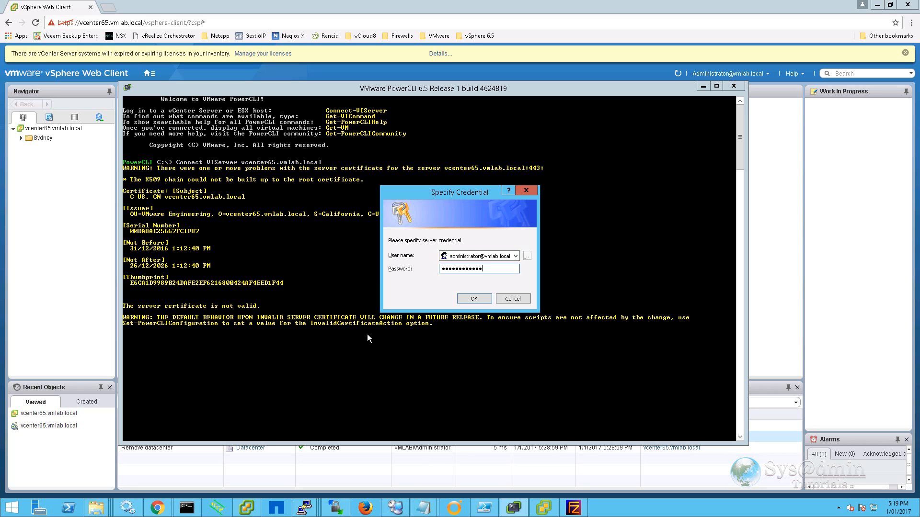
{"action": "key", "text": "Return"}
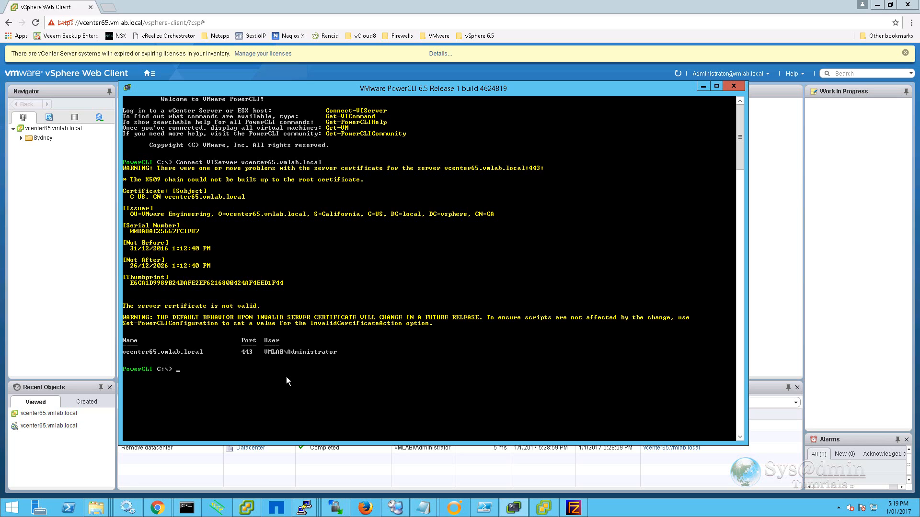
Create a Melbourne folder in Datacenters with New-Folder and confirm it in the inventory.
{"action": "type", "text": "New-Folder -Name Melbourne -Location Datacenters"}
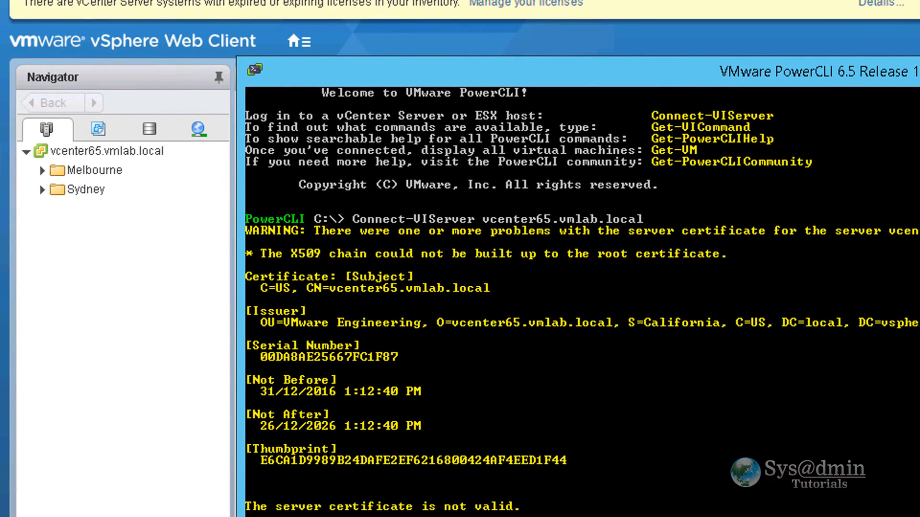
{"action": "left_click", "coordinate": [80, 170]}
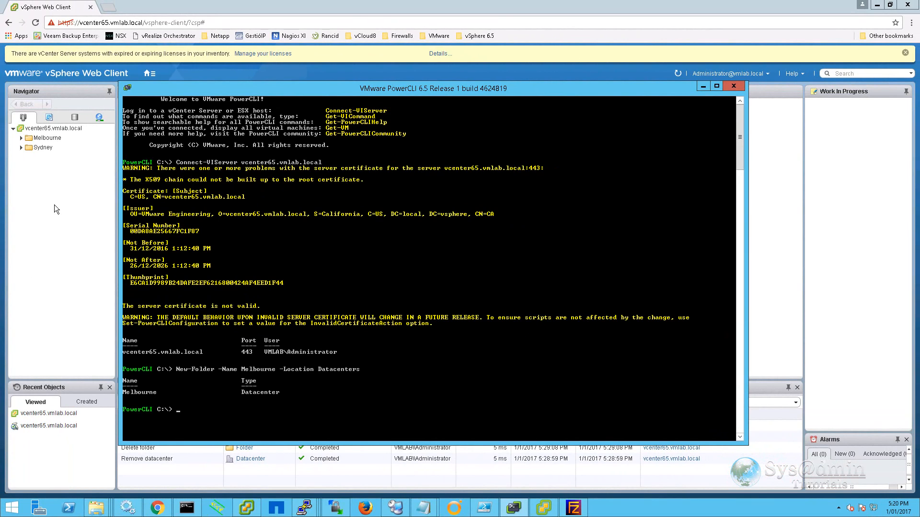
{"action": "left_click", "coordinate": [54, 205]}
{"action": "left_click", "coordinate": [41, 148]}
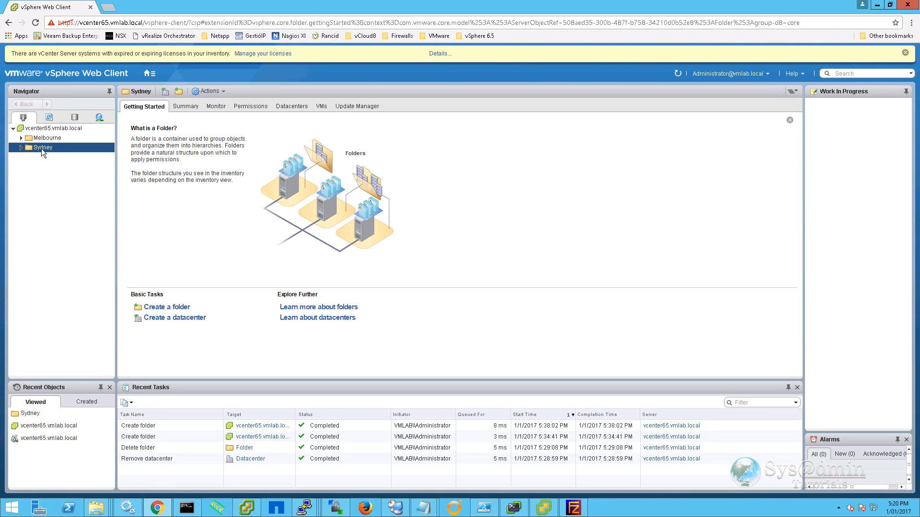
Create a new datacenter named SYD-DC1 inside the Sydney folder.
{"action": "right_click", "coordinate": [41, 149]}
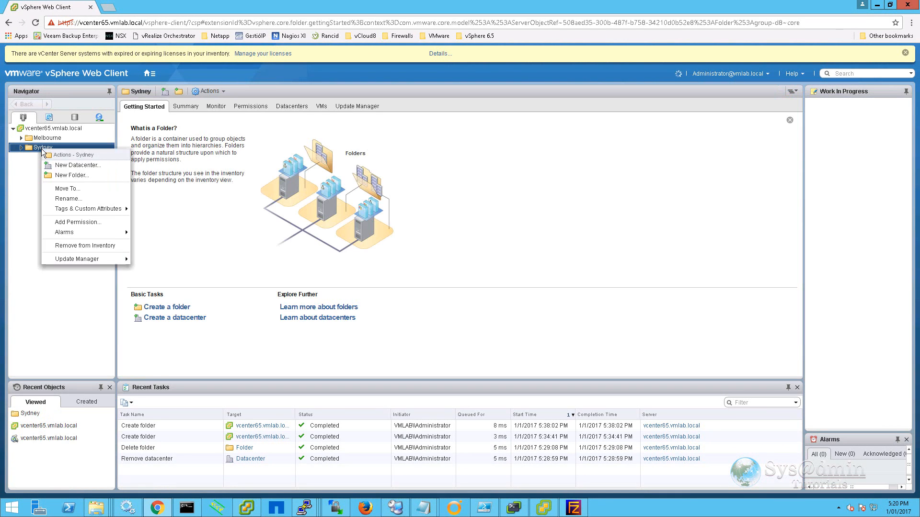
{"action": "left_click", "coordinate": [91, 165]}
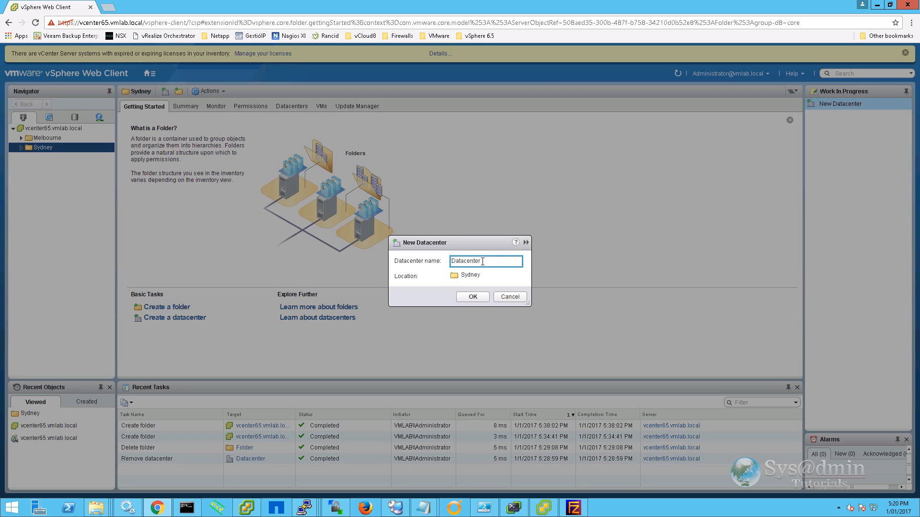
{"action": "type", "text": "SYD-DC1"}
{"action": "left_click", "coordinate": [474, 297]}
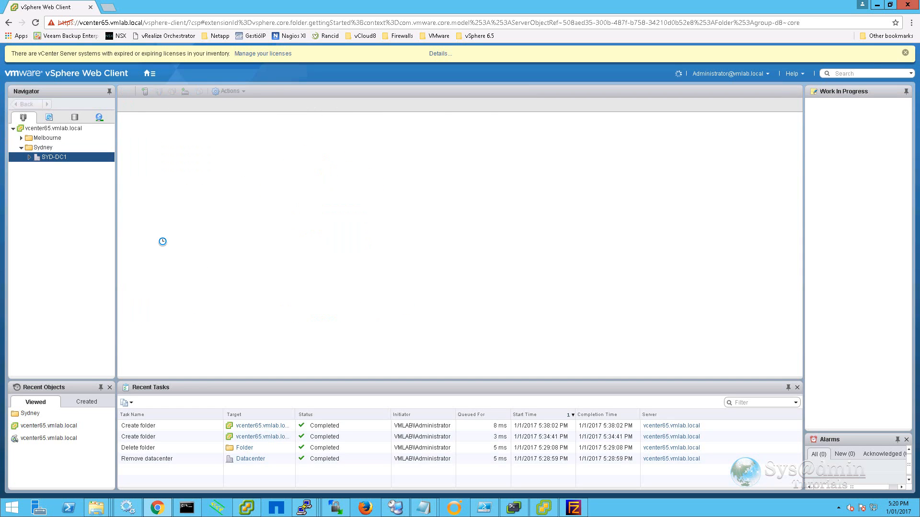
{"action": "left_click", "coordinate": [514, 509]}
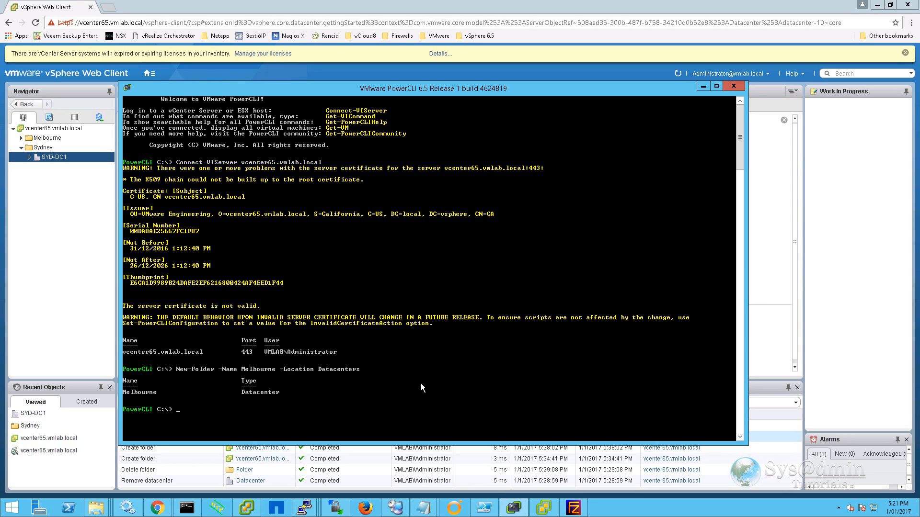
Run New-Datacenter to create MEL-DC1 in Melbourne and view it in the web client.
{"action": "type", "text": "New-Datacenter"}
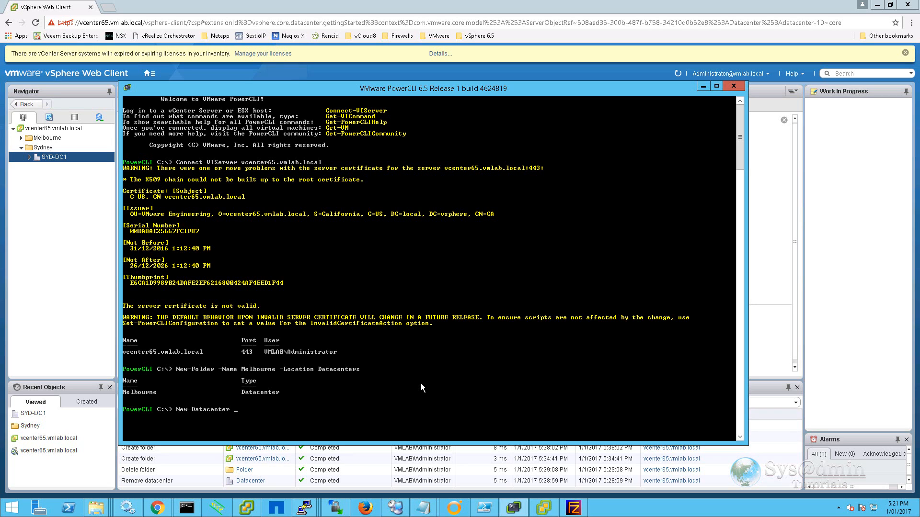
{"action": "type", "text": " -Location Melbourne -Name MEL-DC1"}
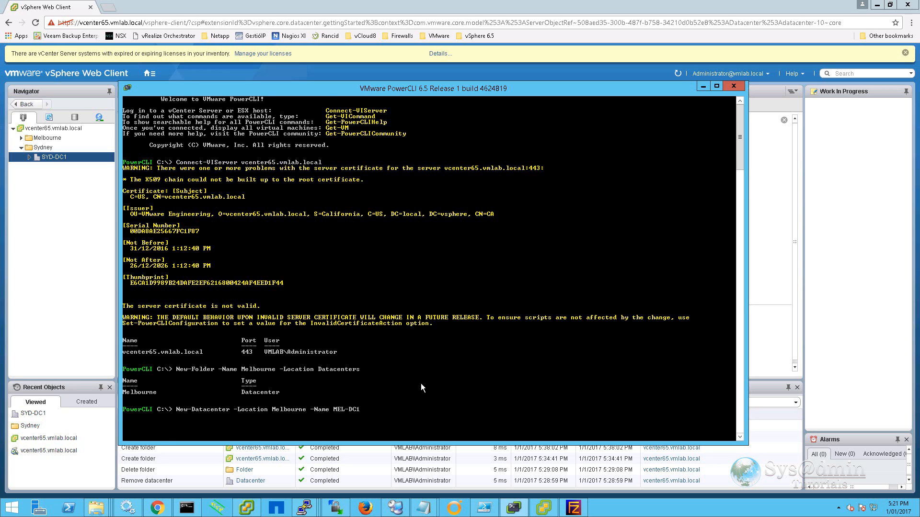
{"action": "key", "text": "Return"}
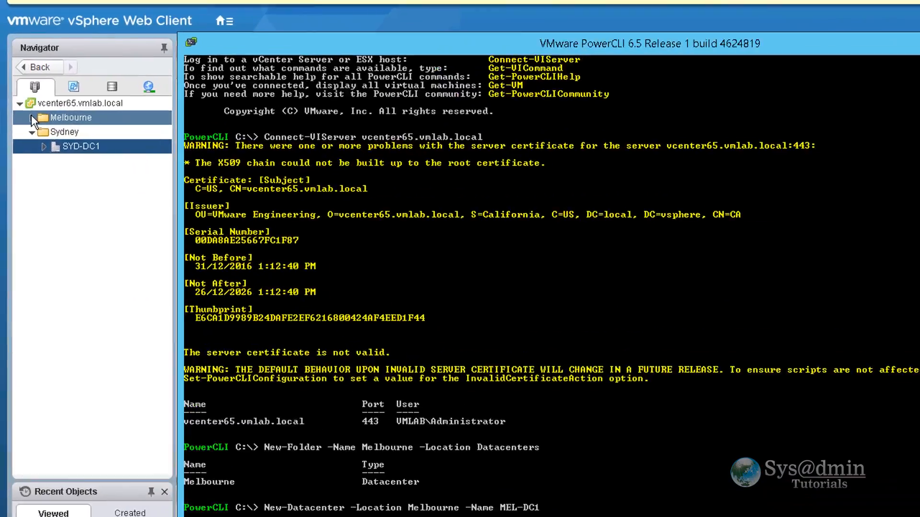
{"action": "left_click", "coordinate": [21, 137]}
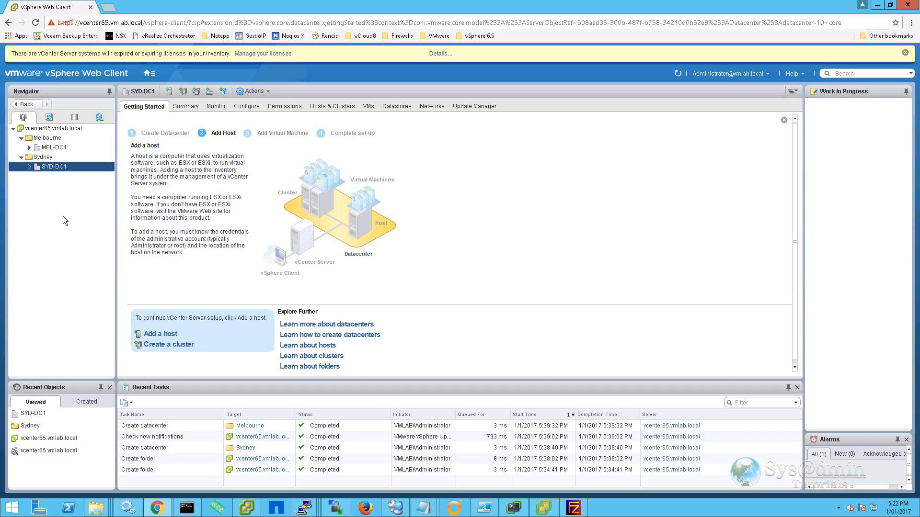
Add host esxi65-1.vmlab.local to SYD-DC1 as root, with evaluation license and lockdown disabled.
{"action": "right_click", "coordinate": [52, 168]}
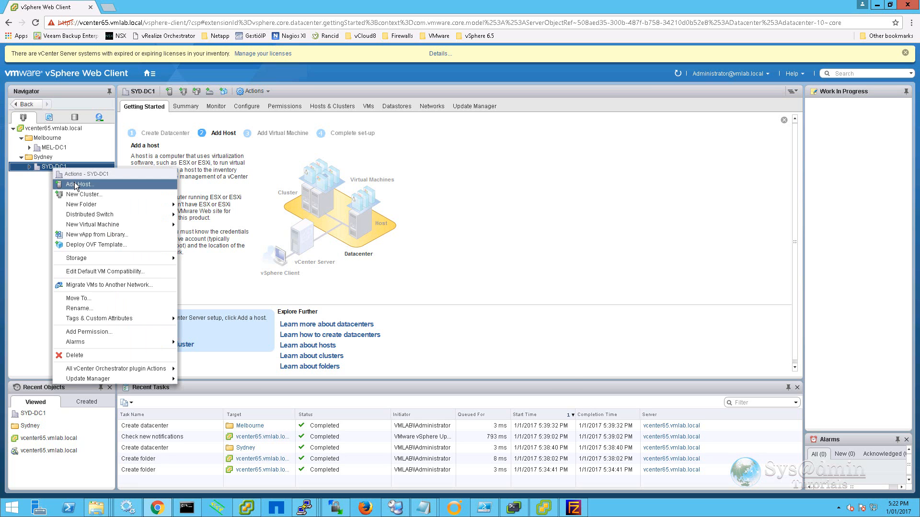
{"action": "left_click", "coordinate": [75, 185]}
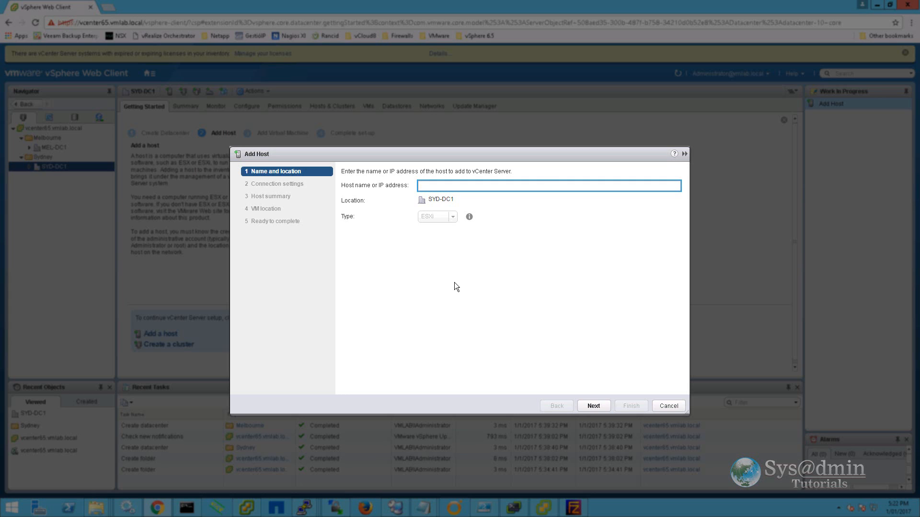
{"action": "type", "text": "esxi65-1.vmlab.local"}
{"action": "left_click", "coordinate": [594, 406]}
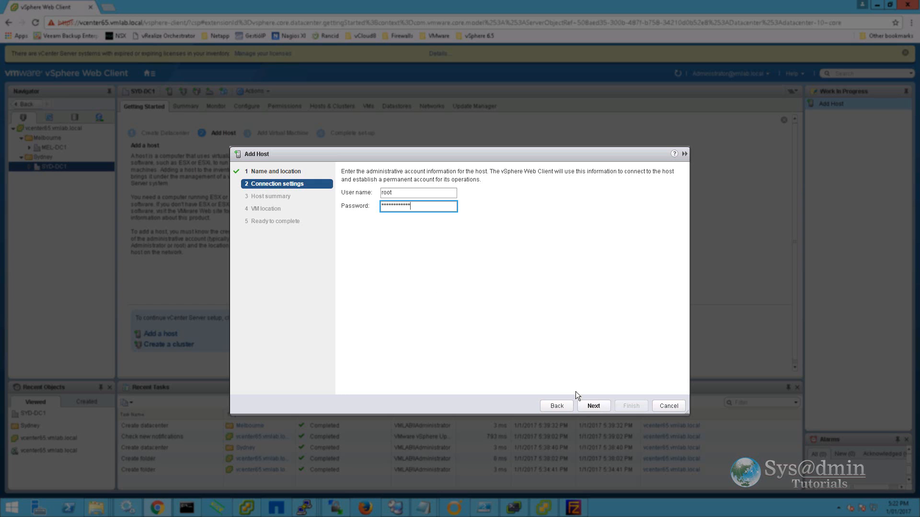
{"action": "left_click", "coordinate": [592, 407]}
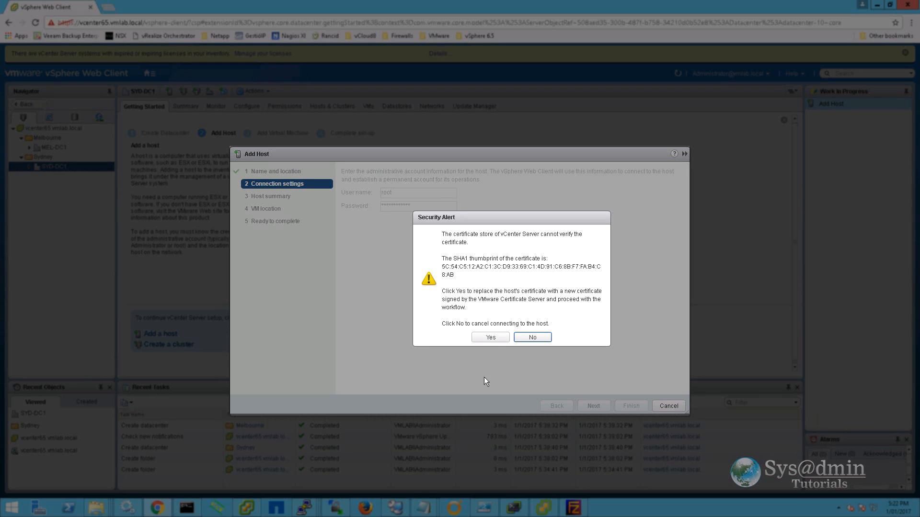
{"action": "left_click", "coordinate": [490, 338]}
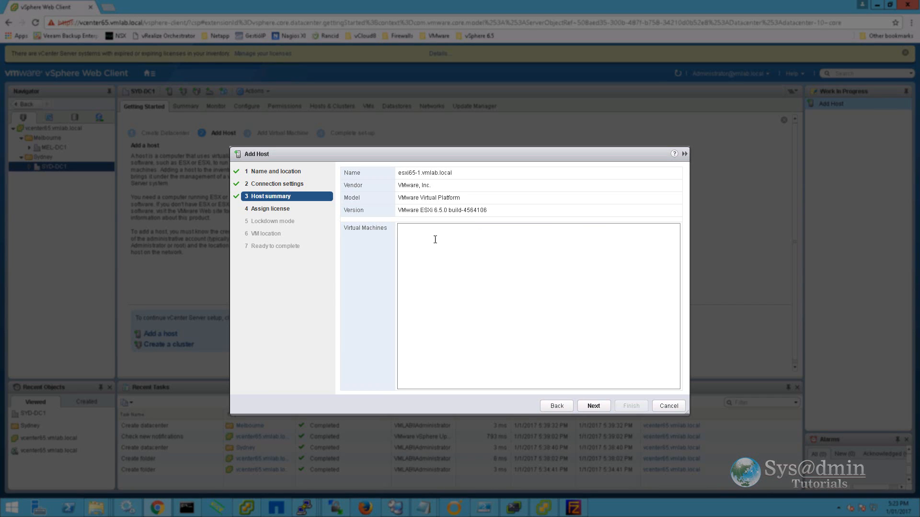
{"action": "left_click", "coordinate": [602, 405]}
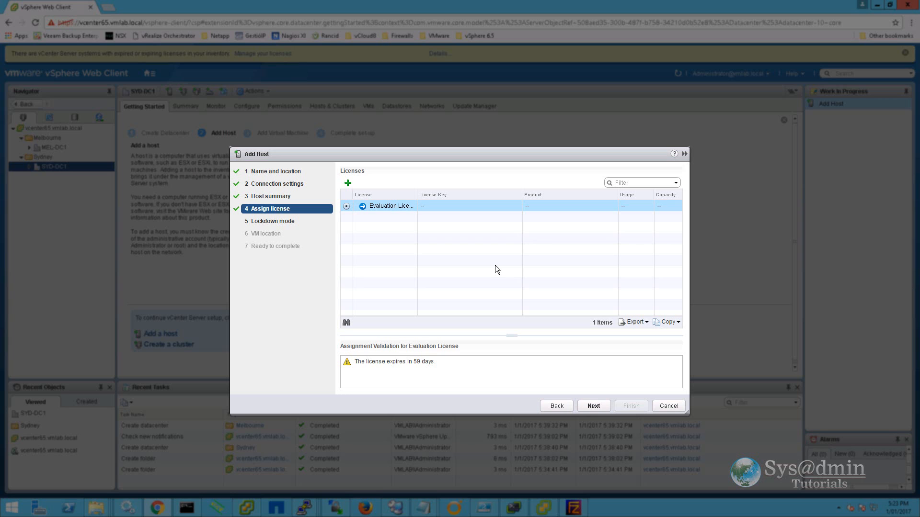
{"action": "left_click", "coordinate": [593, 407]}
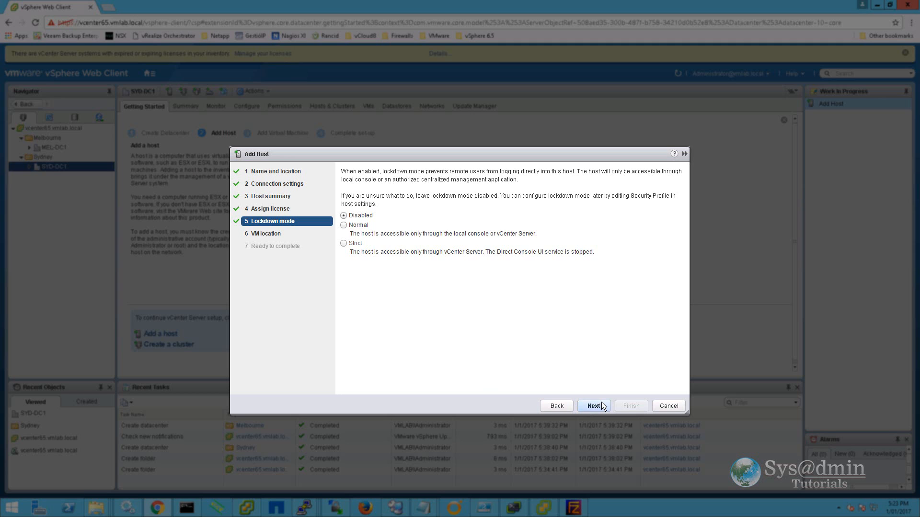
{"action": "left_click", "coordinate": [601, 406]}
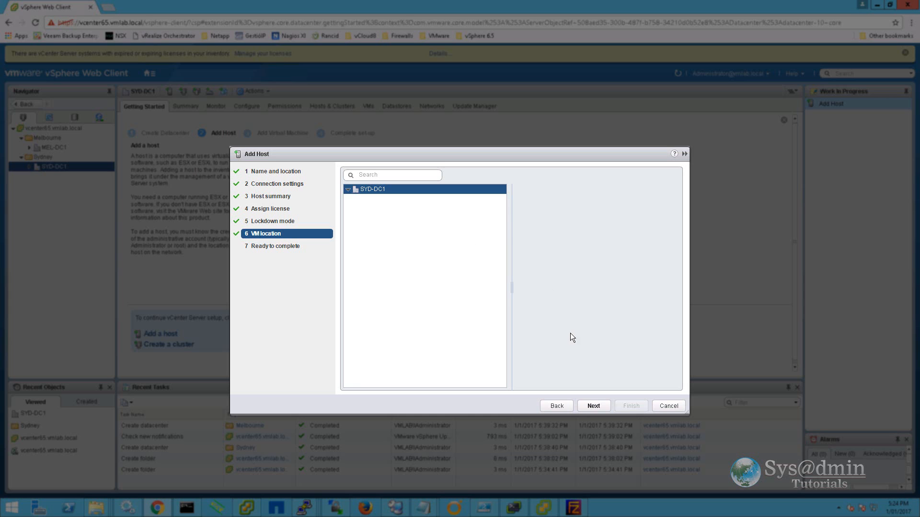
{"action": "left_click", "coordinate": [594, 406]}
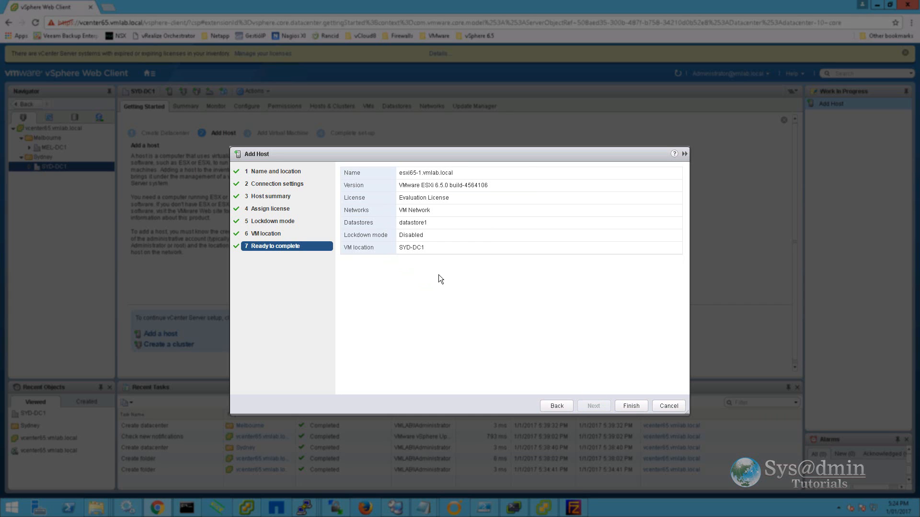
{"action": "left_click", "coordinate": [631, 406]}
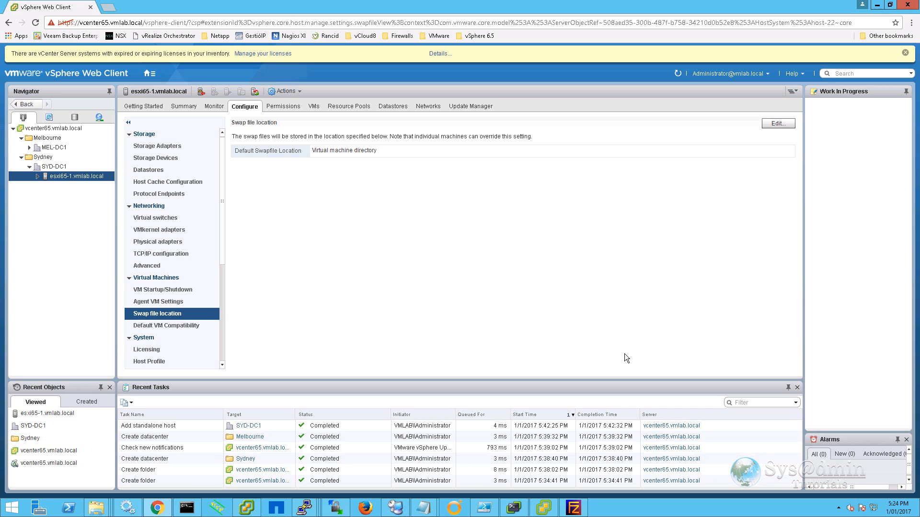
{"action": "left_click", "coordinate": [514, 507]}
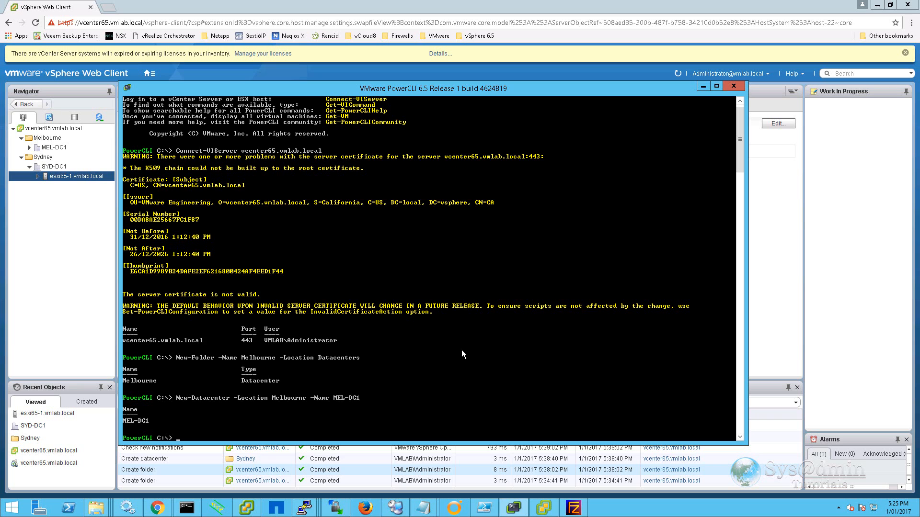
Connect to ESXi host 192.168.1.199 as root, storing the session in $esxihost, and display it.
{"action": "right_click", "coordinate": [461, 350]}
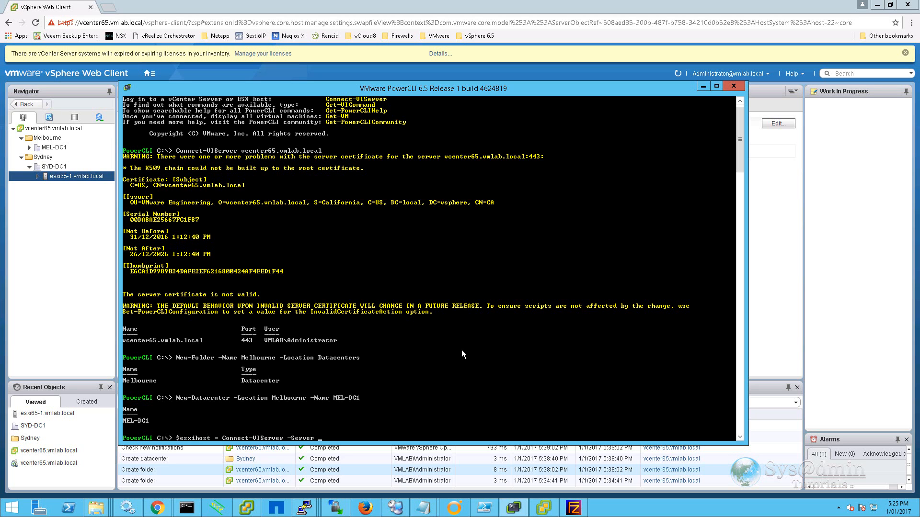
{"action": "type", "text": "192.168.1.199"}
{"action": "key", "text": "Return"}
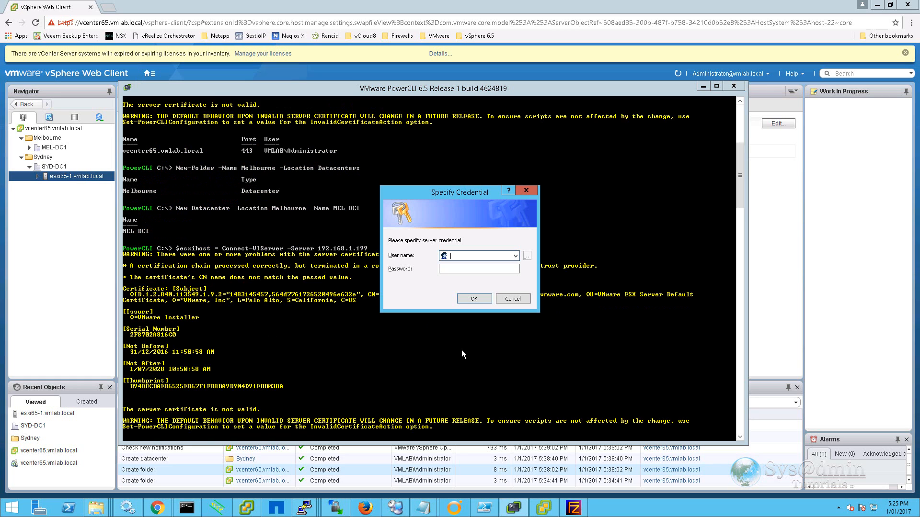
{"action": "type", "text": "root"}
{"action": "key", "text": "Tab"}
{"action": "type", "text": "********"}
{"action": "key", "text": "Return"}
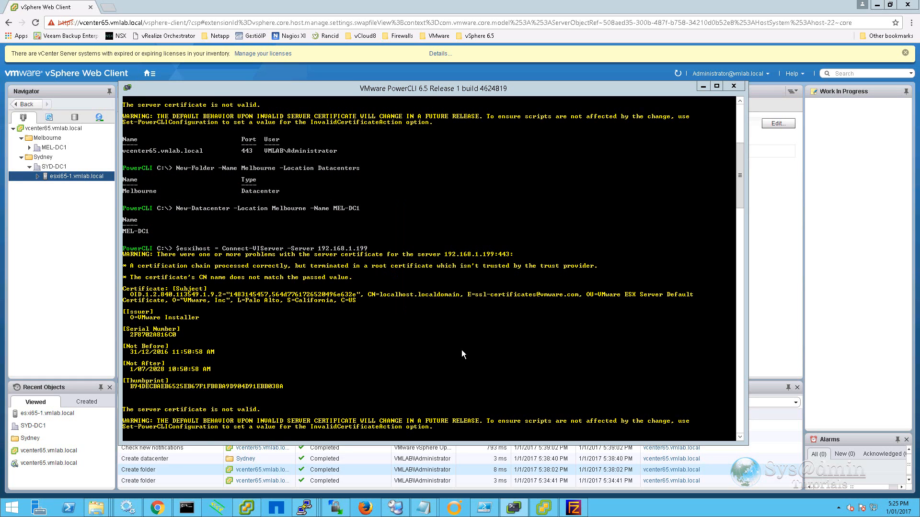
{"action": "key", "text": "Return"}
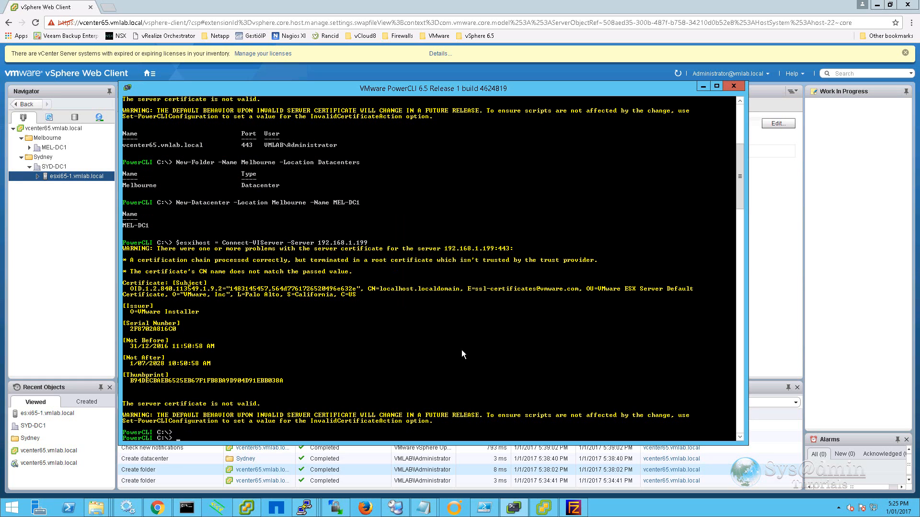
{"action": "type", "text": "$esxihost"}
{"action": "key", "text": "Return"}
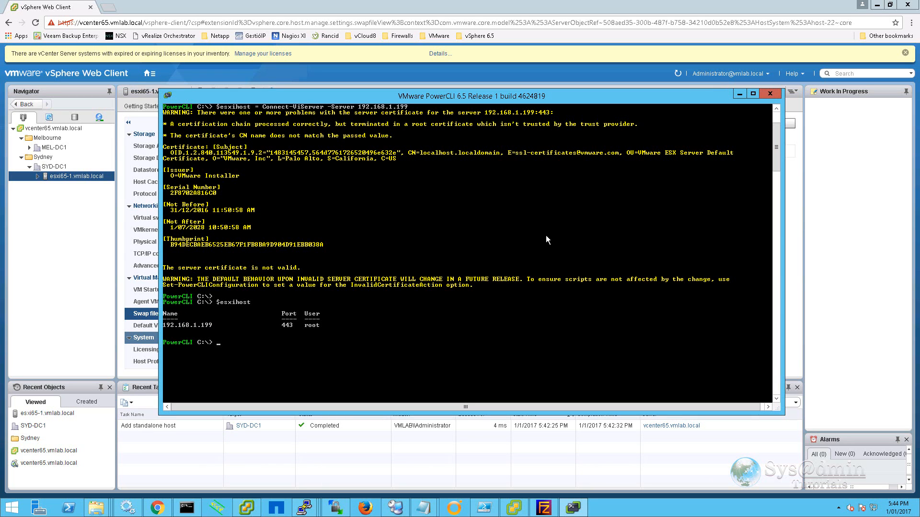
Reconnect to vcenter65.vmlab.local as the vCenter administrator and enter the Add-VMHost command.
{"action": "type", "text": "Connect-VIServer vcenter65.vmlab.local"}
{"action": "key", "text": "Return"}
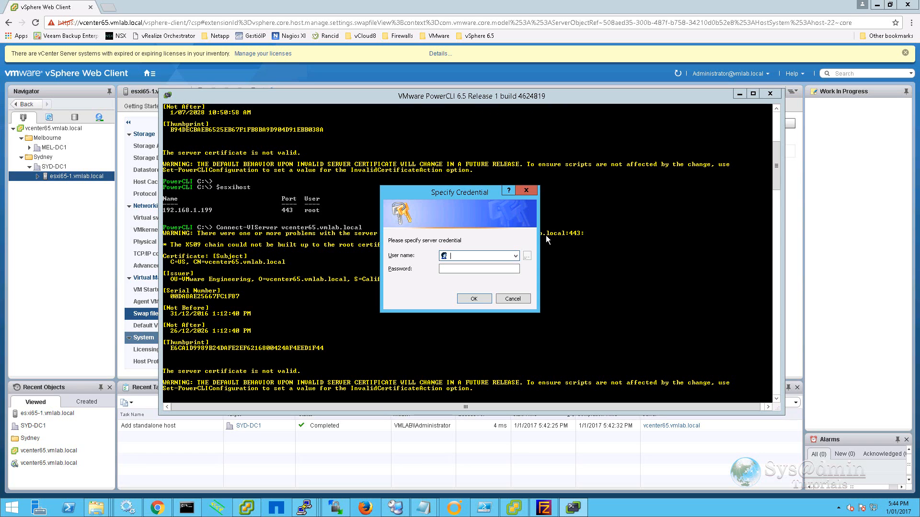
{"action": "type", "text": "administrator@vmlab.local"}
{"action": "key", "text": "Tab"}
{"action": "type", "text": "••••••••••••"}
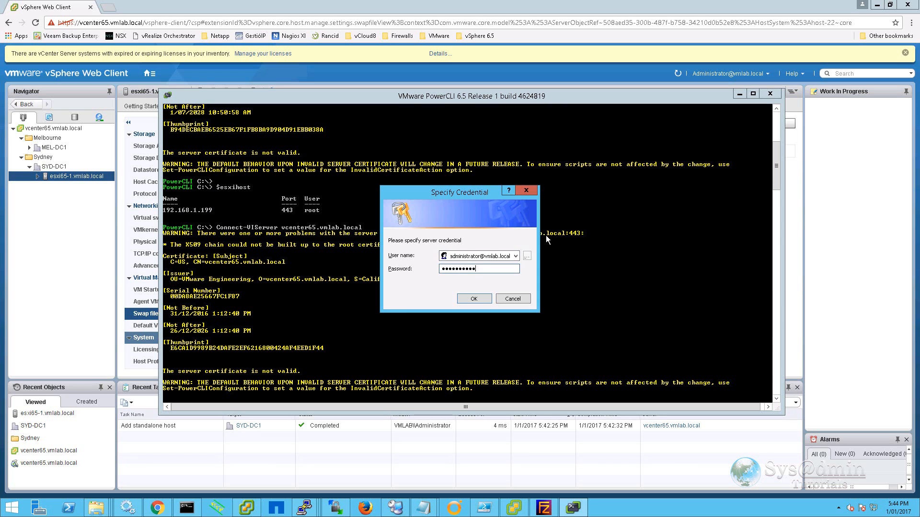
{"action": "key", "text": "Return"}
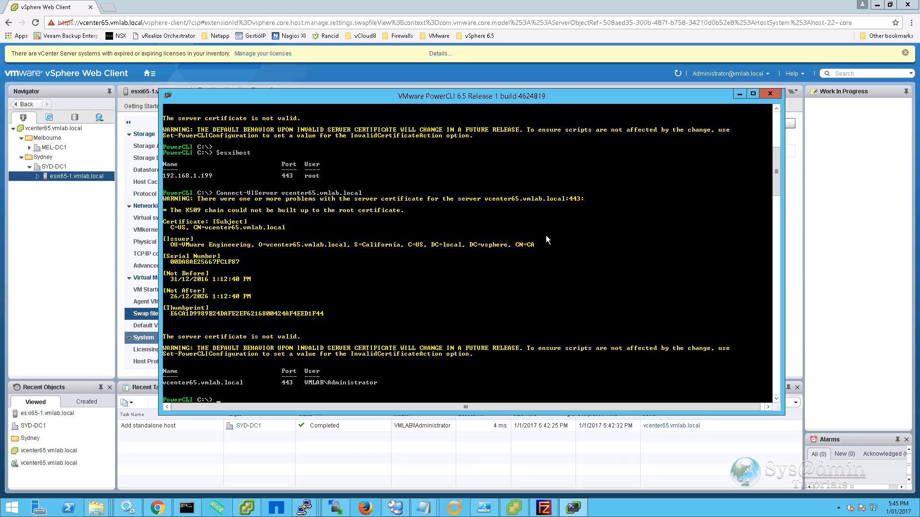
{"action": "type", "text": "ADD-VMHost -Server $esxihost -Name "}
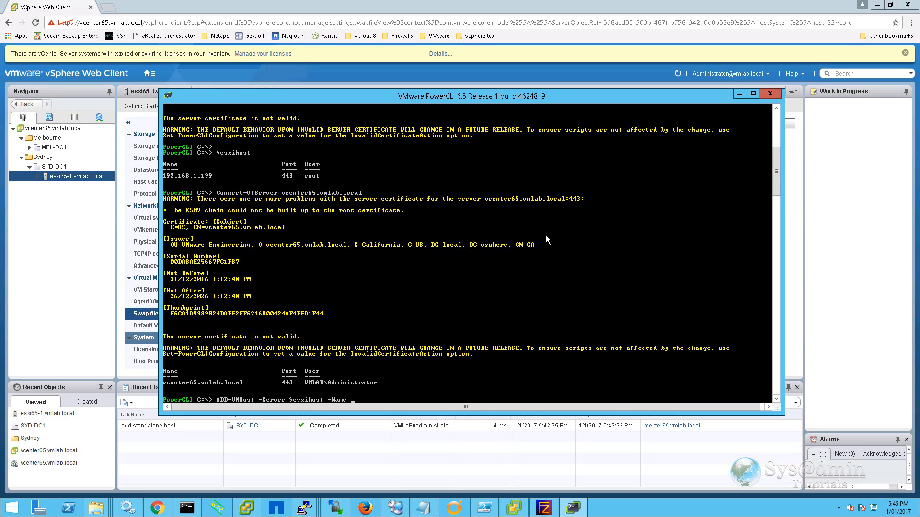
{"action": "type", "text": "esxi65-2.vmlab.local -Location ("}
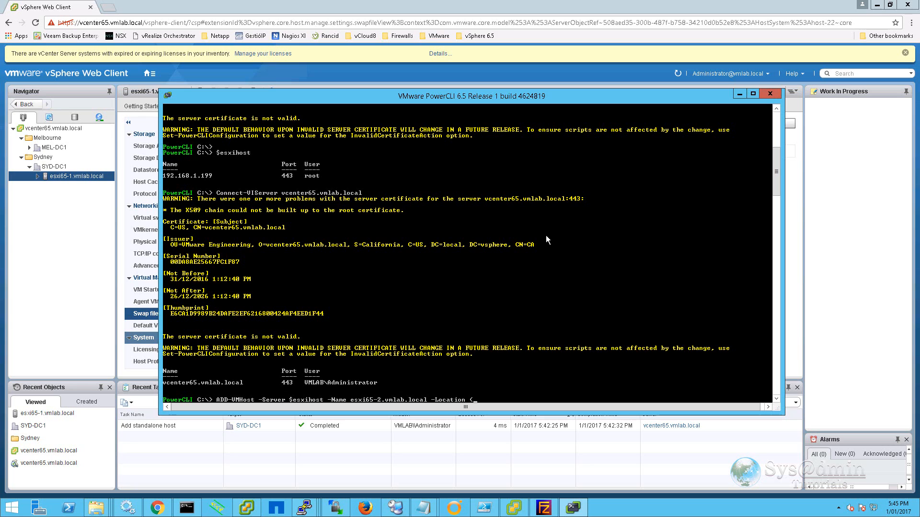
{"action": "type", "text": "Get-Datacenter SYD-DC1) -Force"}
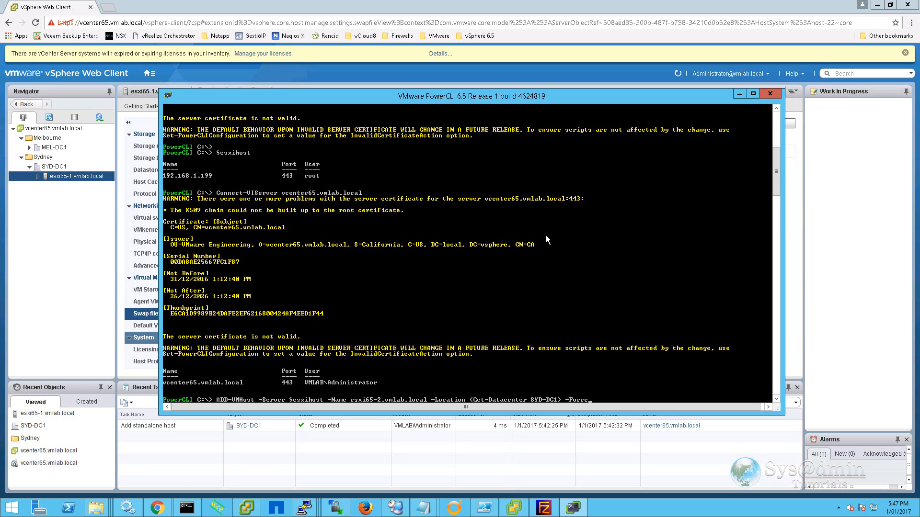
Add esxi65-2.vmlab.local to SYD-DC1 with Add-VMHost, supplying the host's root login.
{"action": "key", "text": "Return"}
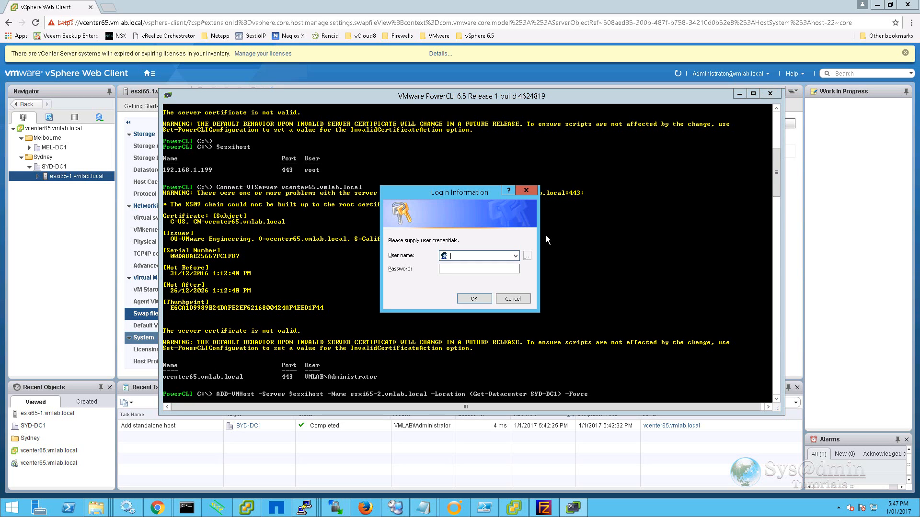
{"action": "type", "text": "root"}
{"action": "key", "text": "Tab"}
{"action": "type", "text": "•••••••••••"}
{"action": "key", "text": "Return"}
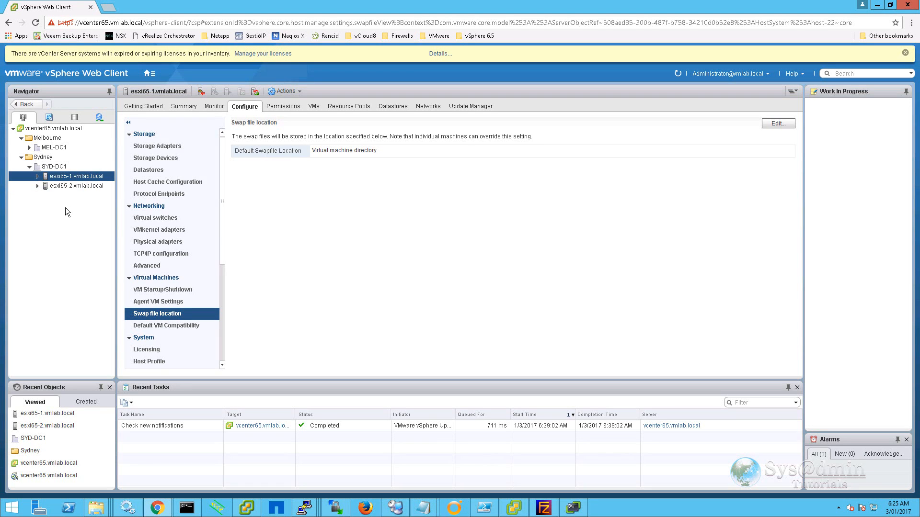
Show esxi65-1's networking adapters, ending on VMkernel adapters with only vmk0 on vSwitch0.
{"action": "left_click", "coordinate": [77, 175]}
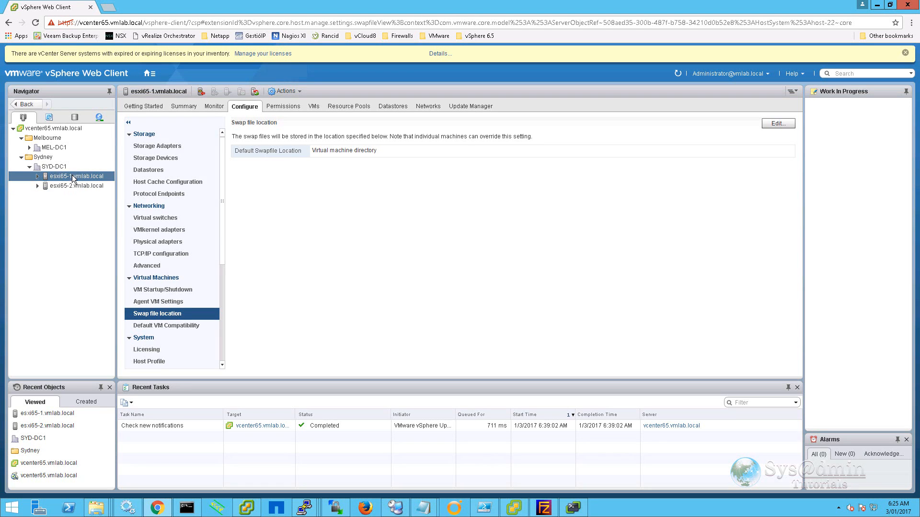
{"action": "left_click", "coordinate": [155, 245]}
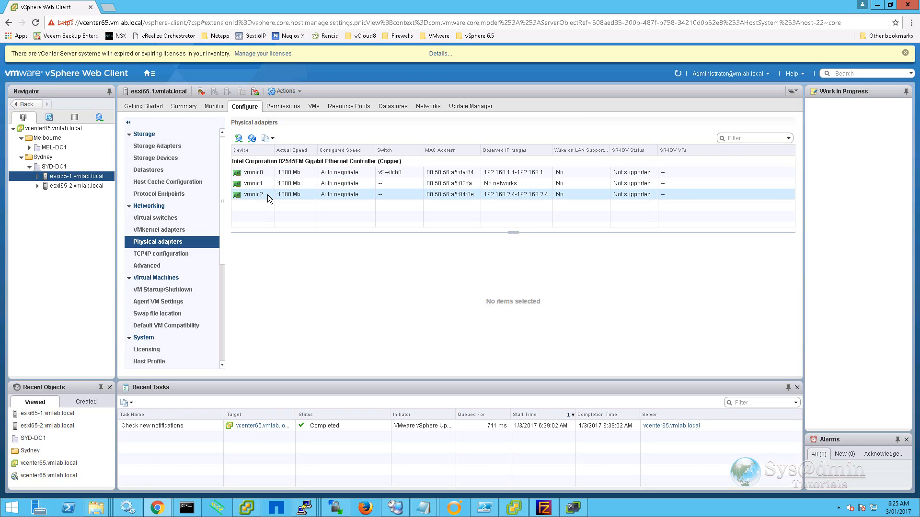
{"action": "left_click", "coordinate": [165, 232]}
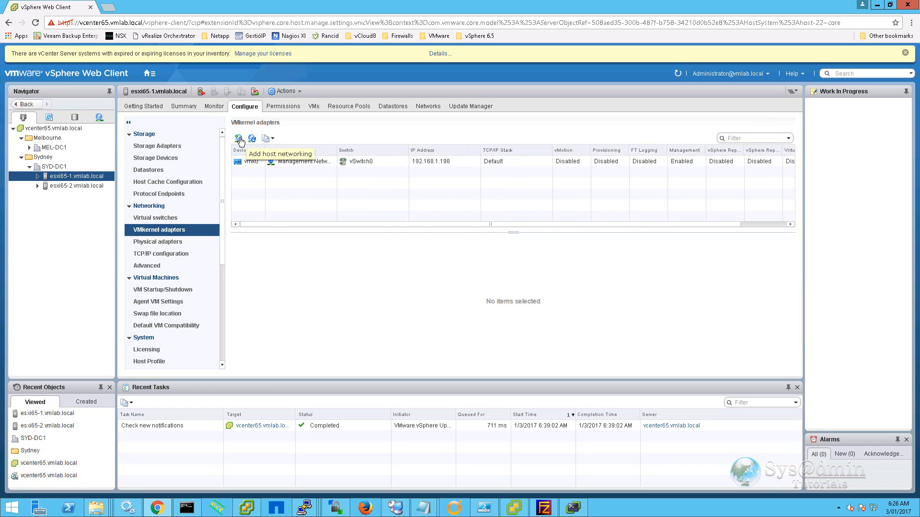
Start a new VMkernel adapter on a new standard switch with vmnic1 as active adapter.
{"action": "left_click", "coordinate": [239, 139]}
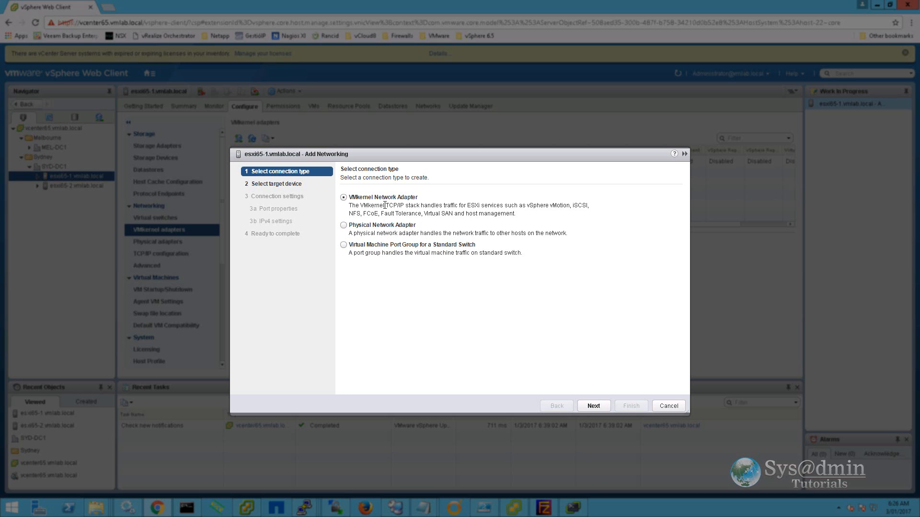
{"action": "left_click", "coordinate": [594, 407]}
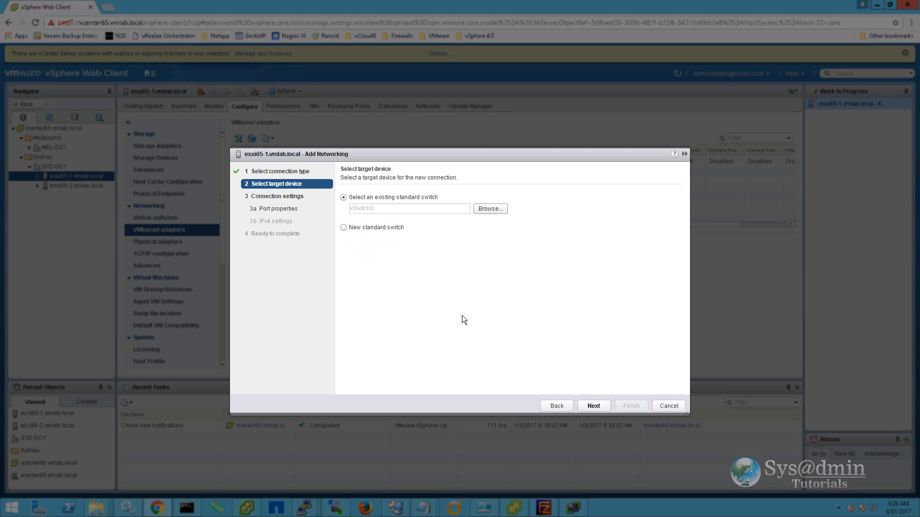
{"action": "left_click", "coordinate": [343, 227]}
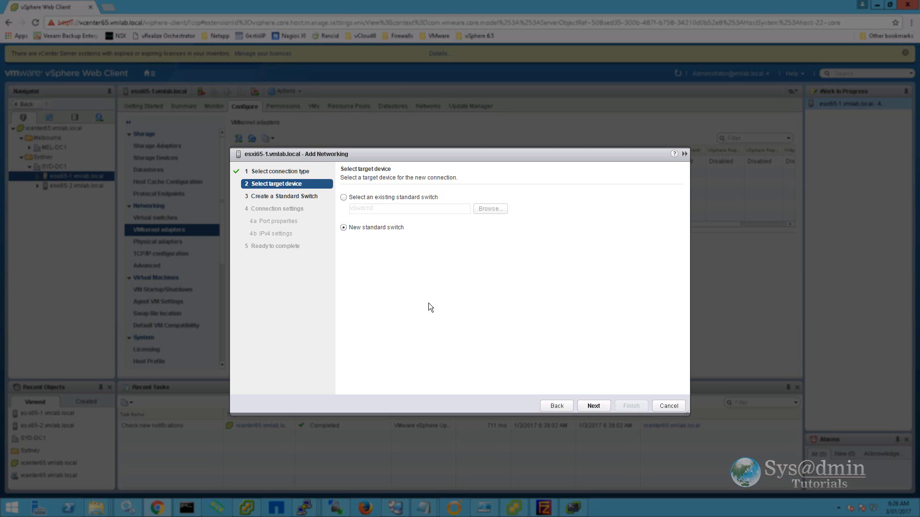
{"action": "left_click", "coordinate": [594, 406]}
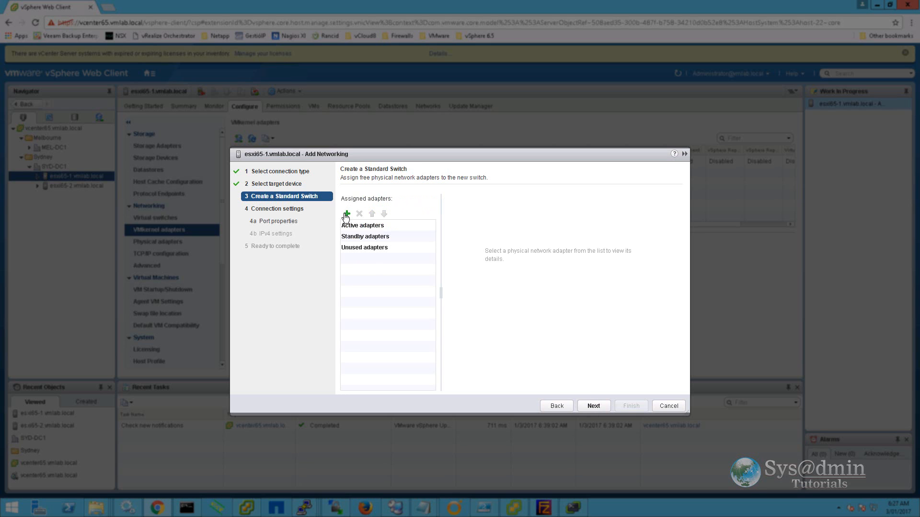
{"action": "left_click", "coordinate": [347, 214]}
{"action": "left_click", "coordinate": [521, 356]}
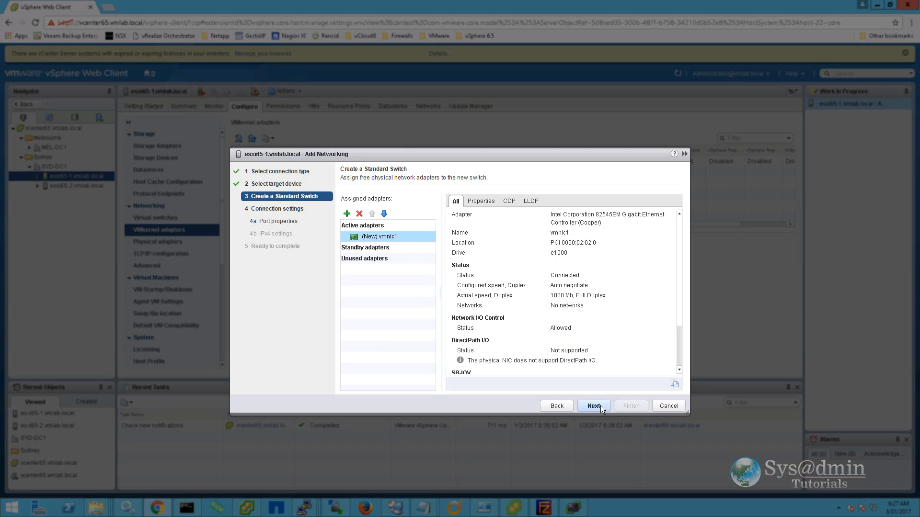
{"action": "left_click", "coordinate": [596, 406]}
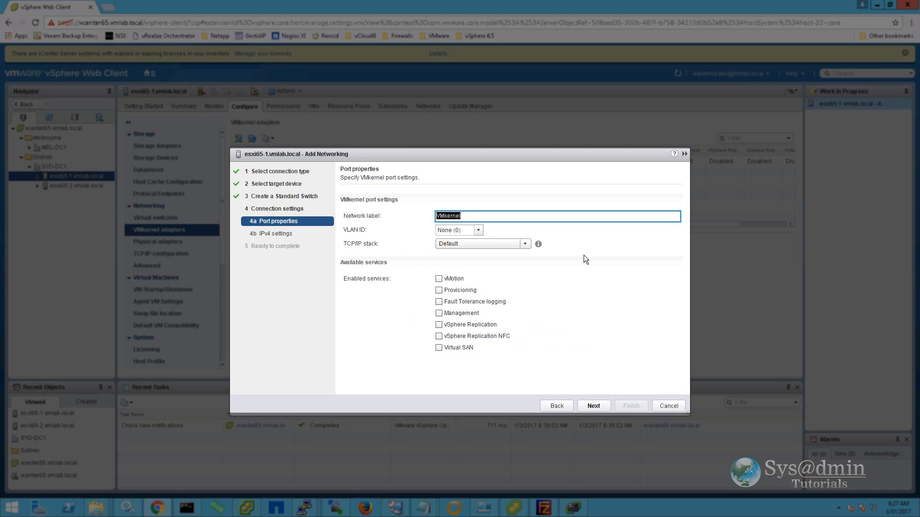
Label it vMotion on the vMotion TCP/IP stack with static IP 192.168.10.198/255.255.255.0.
{"action": "type", "text": "vMotion"}
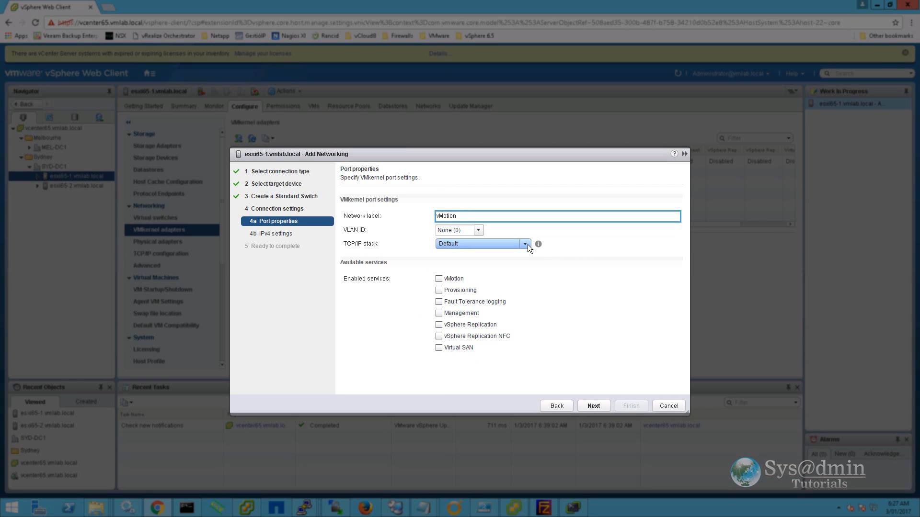
{"action": "left_click", "coordinate": [527, 244]}
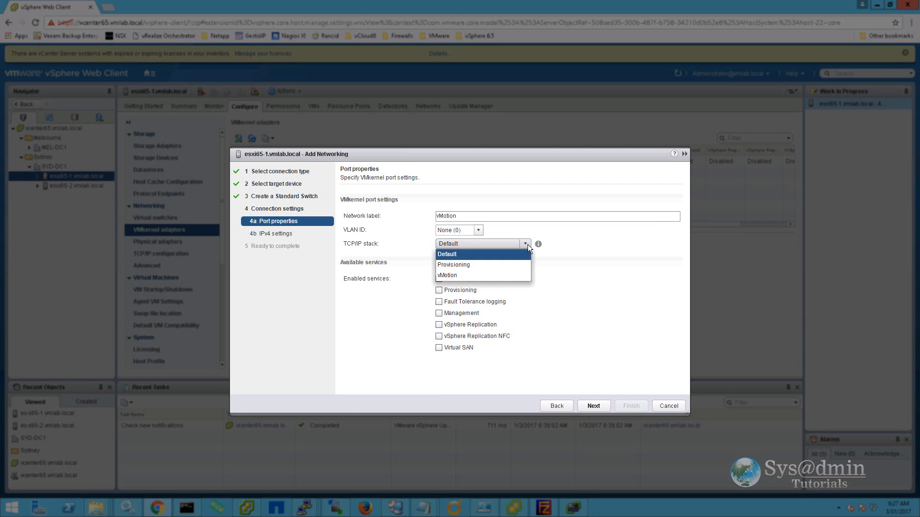
{"action": "left_click", "coordinate": [456, 275]}
{"action": "left_click", "coordinate": [593, 406]}
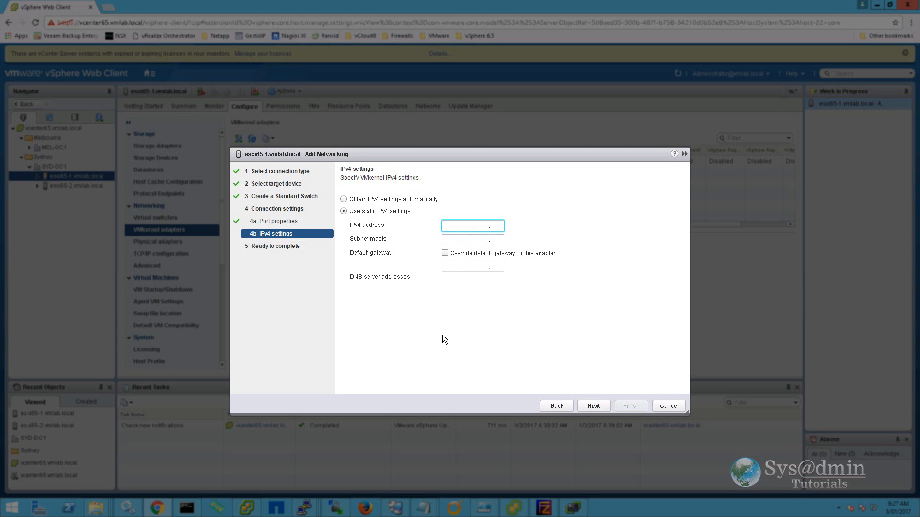
{"action": "type", "text": "192.168.10.198"}
{"action": "key", "text": "Tab"}
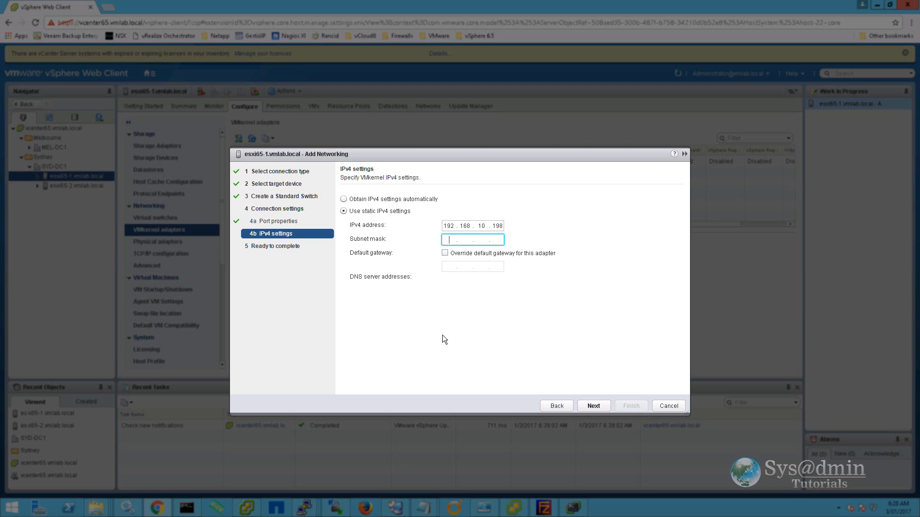
{"action": "type", "text": "255.255.255.0"}
{"action": "key", "text": "Tab"}
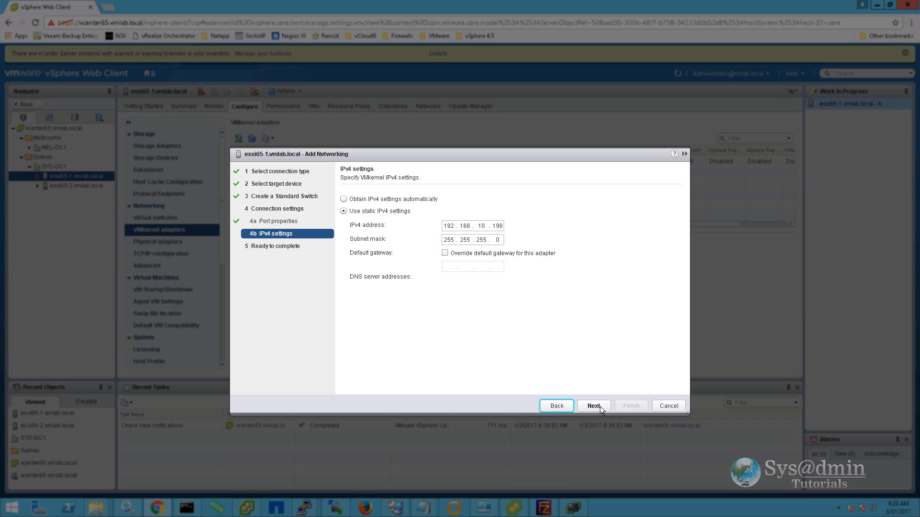
{"action": "left_click", "coordinate": [599, 406]}
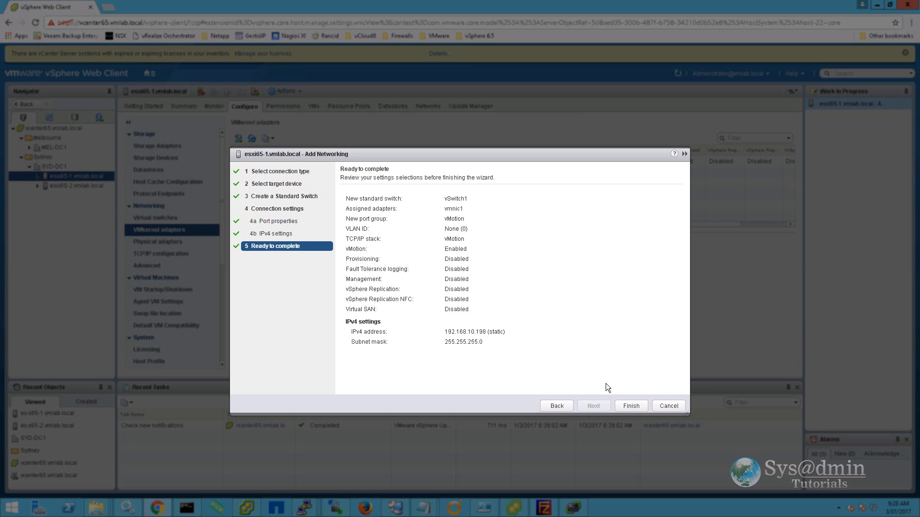
{"action": "left_click", "coordinate": [630, 406]}
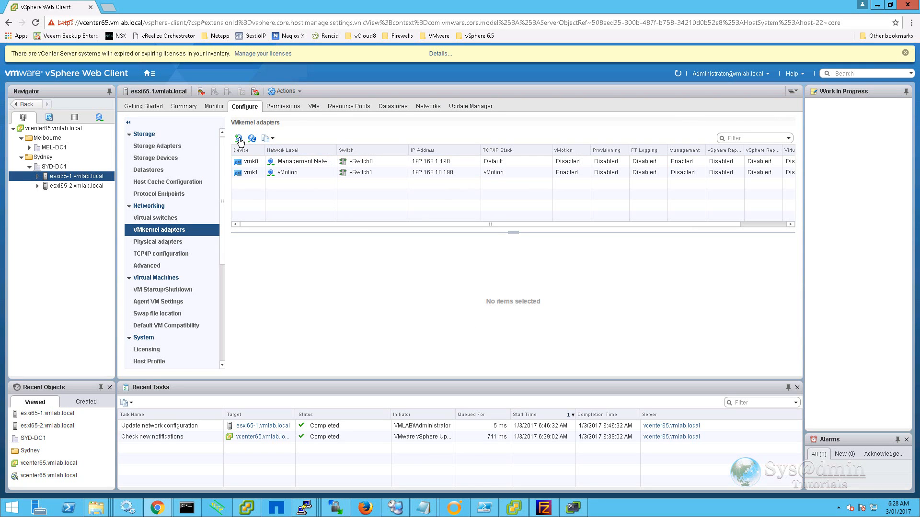
Start another VMkernel adapter on a new standard switch with vmnic2 as active adapter.
{"action": "left_click", "coordinate": [239, 140]}
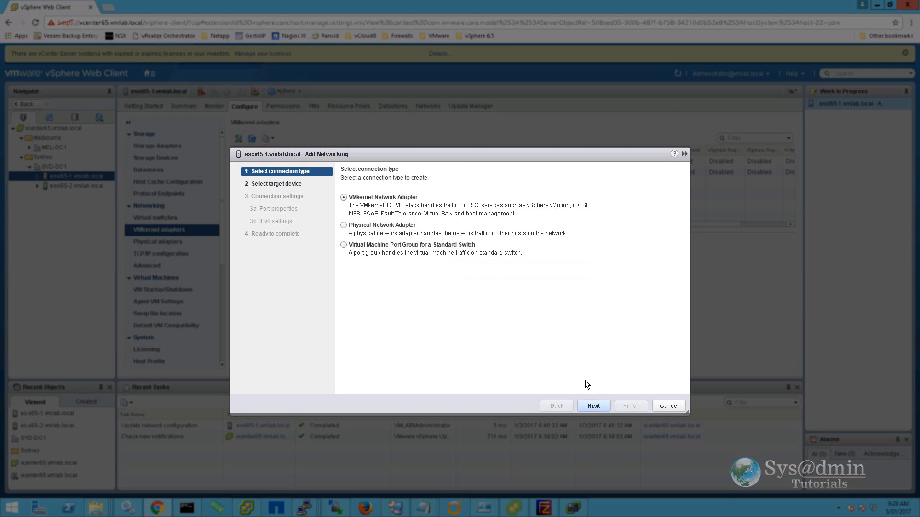
{"action": "left_click", "coordinate": [592, 405]}
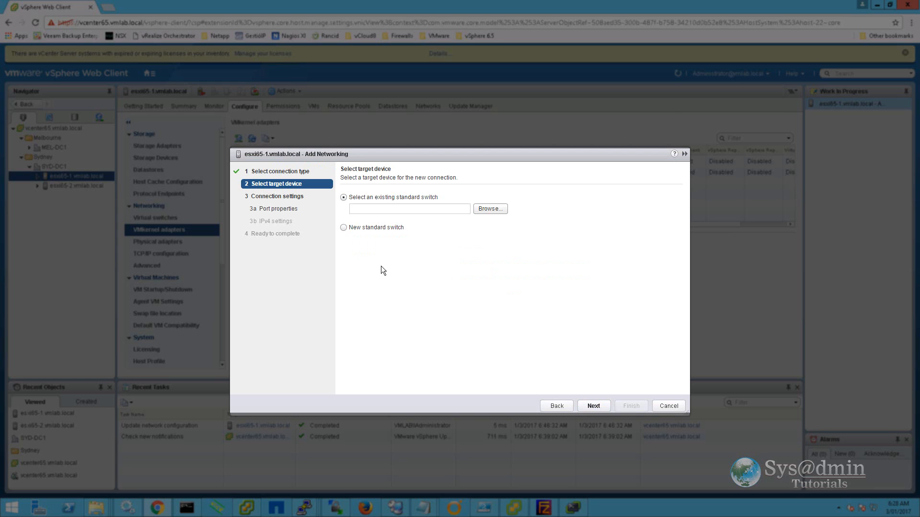
{"action": "left_click", "coordinate": [343, 228]}
{"action": "left_click", "coordinate": [592, 406]}
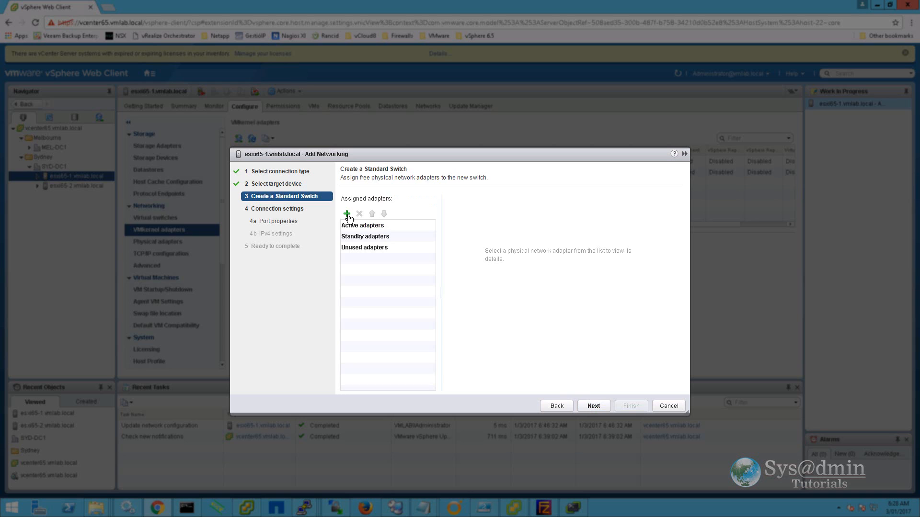
{"action": "left_click", "coordinate": [349, 214]}
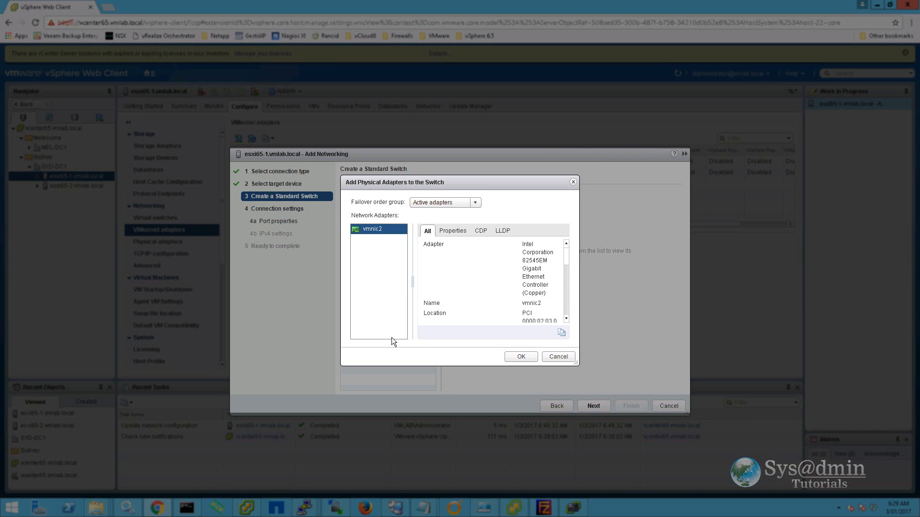
{"action": "left_click", "coordinate": [527, 357]}
{"action": "left_click", "coordinate": [593, 405]}
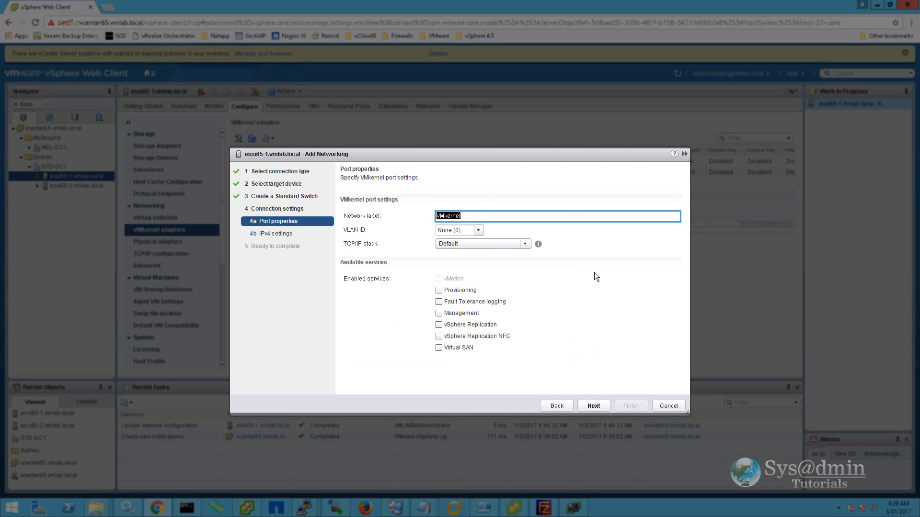
Label it NFS with static IPv4 192.168.2.198 / 255.255.255.0 and create it.
{"action": "type", "text": "NFS"}
{"action": "left_click", "coordinate": [598, 406]}
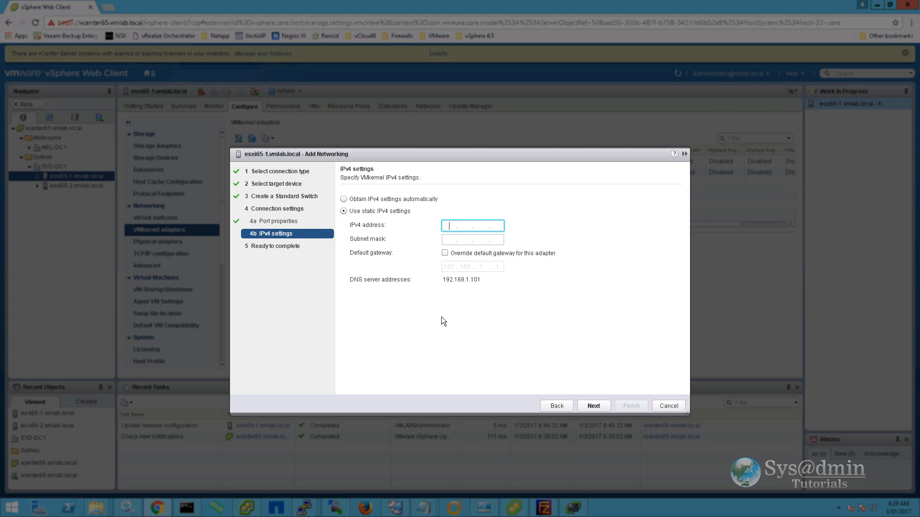
{"action": "type", "text": "192.168.2.198"}
{"action": "key", "text": "Tab"}
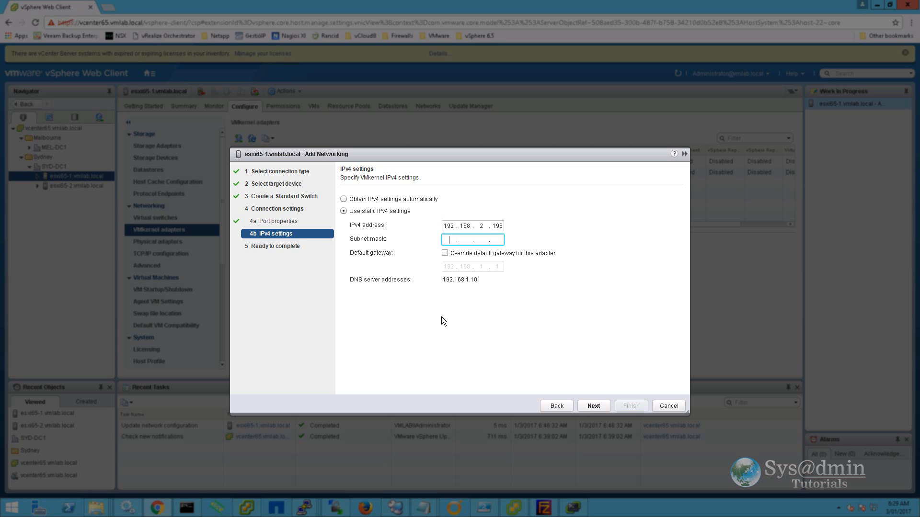
{"action": "type", "text": "255.255.255.0"}
{"action": "left_click", "coordinate": [594, 406]}
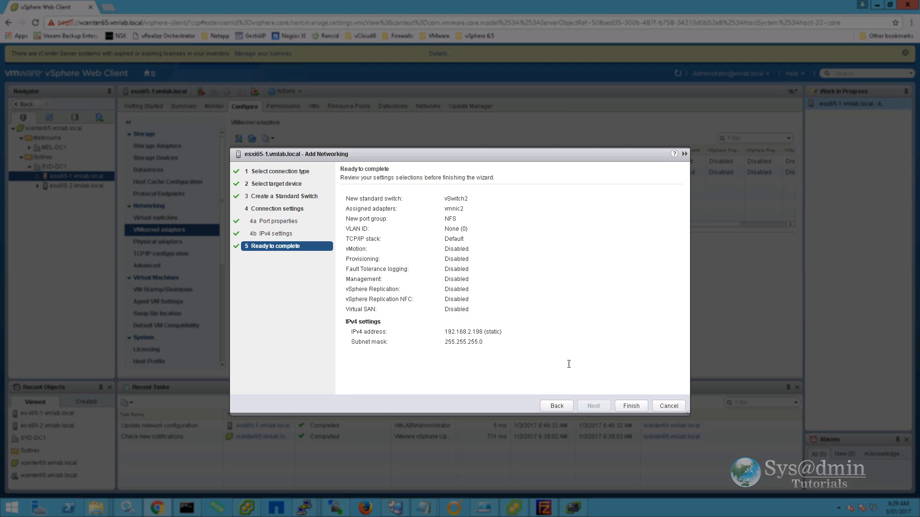
{"action": "left_click", "coordinate": [631, 406]}
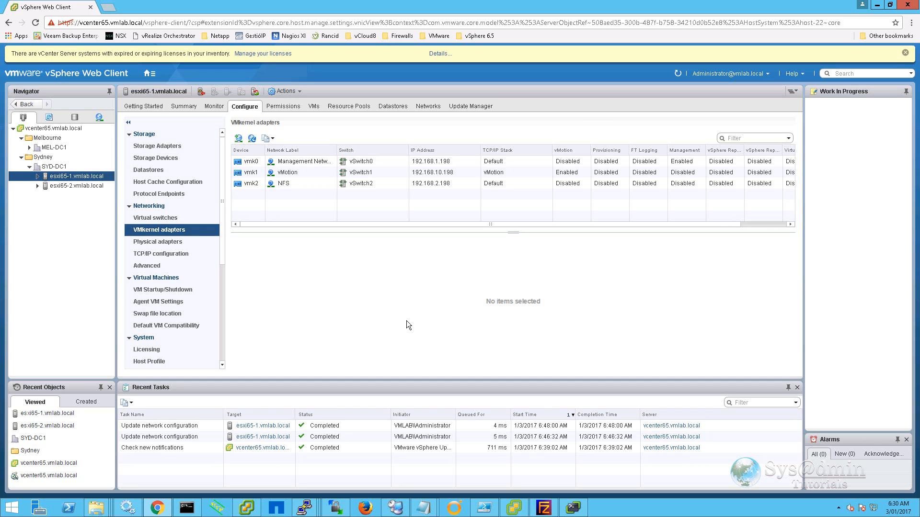
Start a new NFS datastore on esxi65-1 from its Datastores list, keeping NFS 3.
{"action": "left_click", "coordinate": [161, 170]}
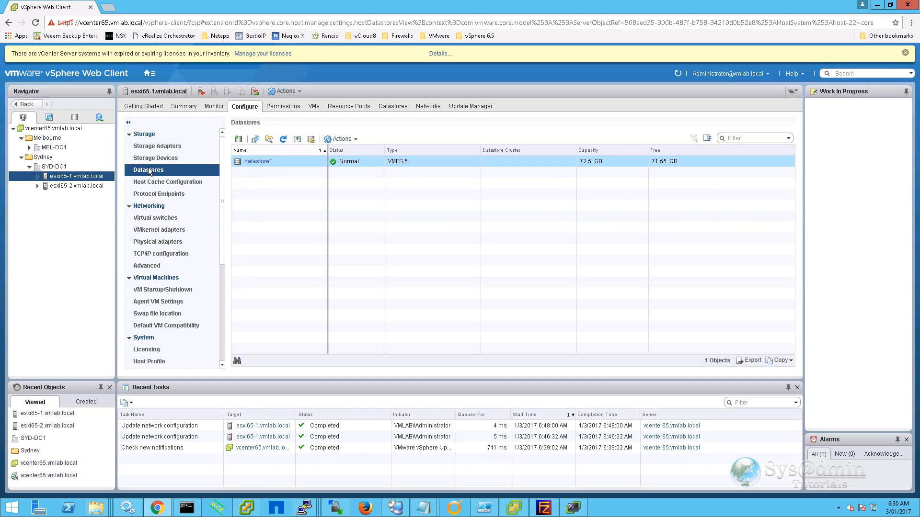
{"action": "left_click", "coordinate": [238, 141]}
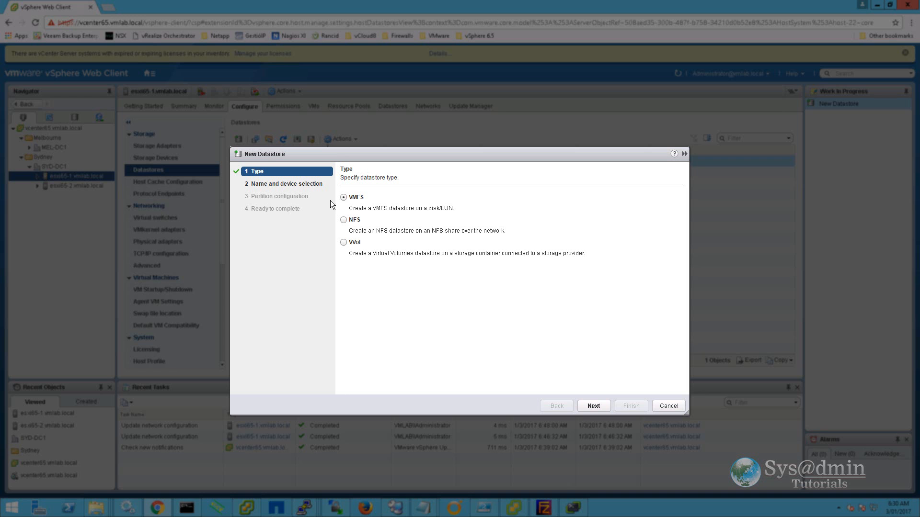
{"action": "left_click", "coordinate": [344, 221]}
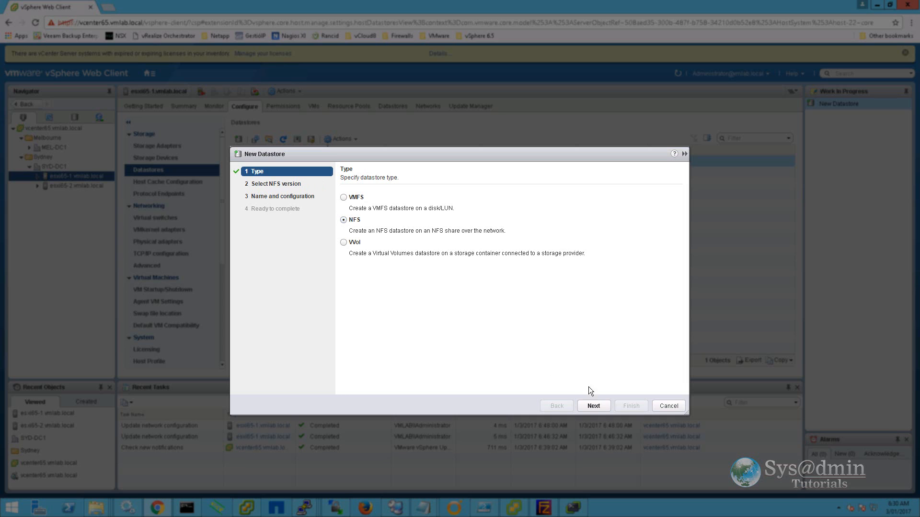
{"action": "left_click", "coordinate": [594, 406]}
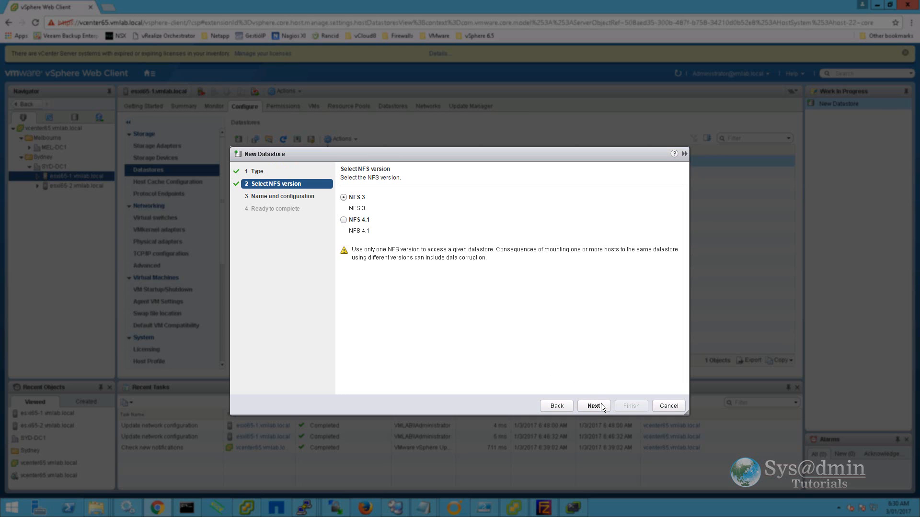
{"action": "left_click", "coordinate": [593, 407]}
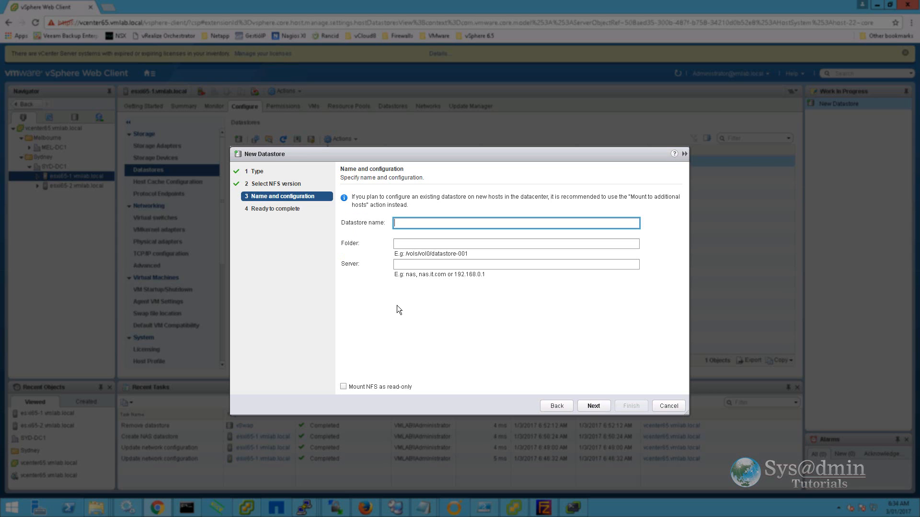
Create datastore vsphere65-vswap mounted from 192.168.2.4:/volume1/vsphere65-vswap.
{"action": "type", "text": "vsphere65-vswap"}
{"action": "key", "text": "Tab"}
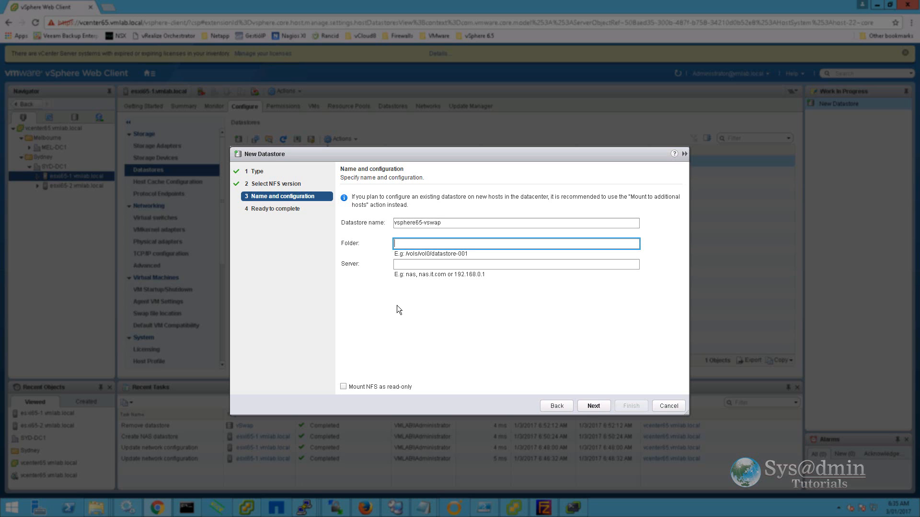
{"action": "type", "text": "/volume1/vsphere65-vswap"}
{"action": "key", "text": "Tab"}
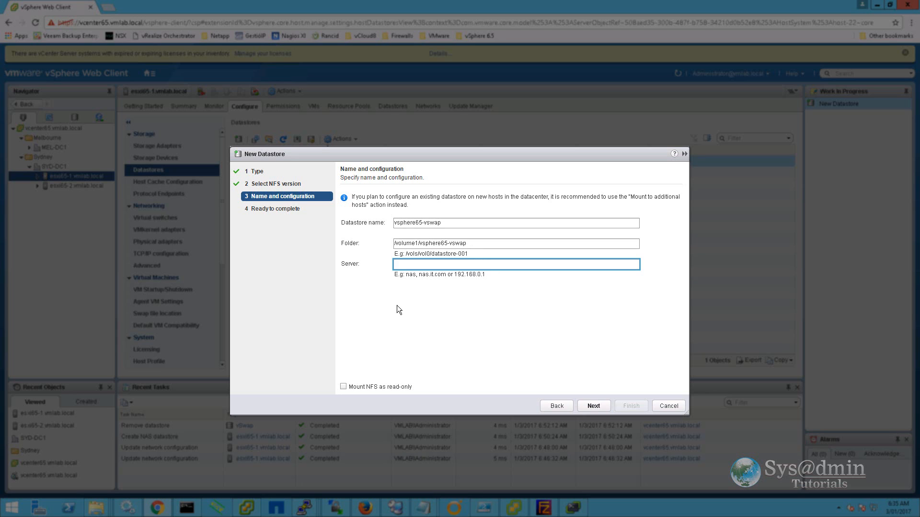
{"action": "type", "text": "192.168.2.4"}
{"action": "left_click", "coordinate": [596, 406]}
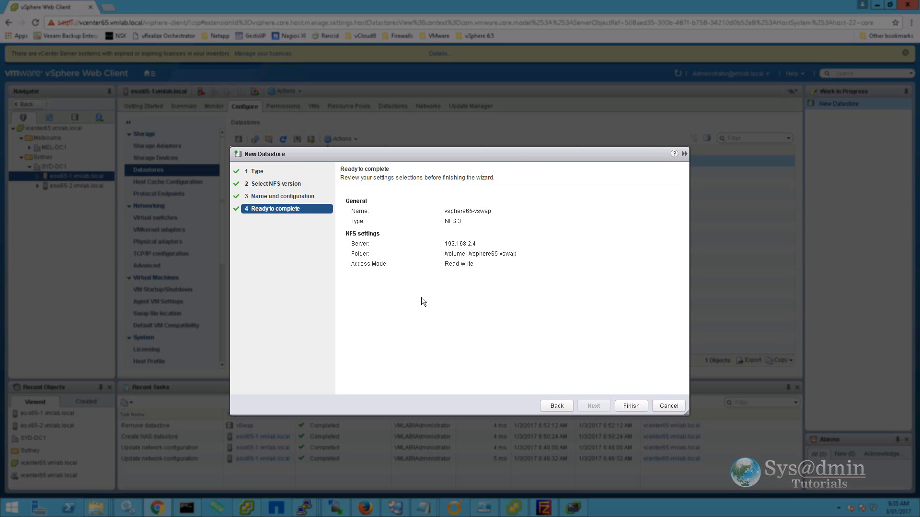
{"action": "left_click", "coordinate": [631, 406]}
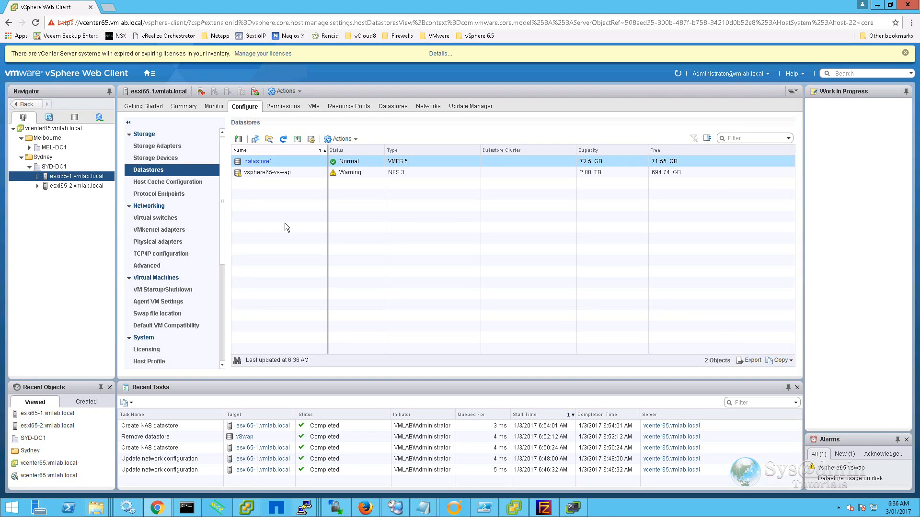
{"action": "left_click", "coordinate": [239, 139]}
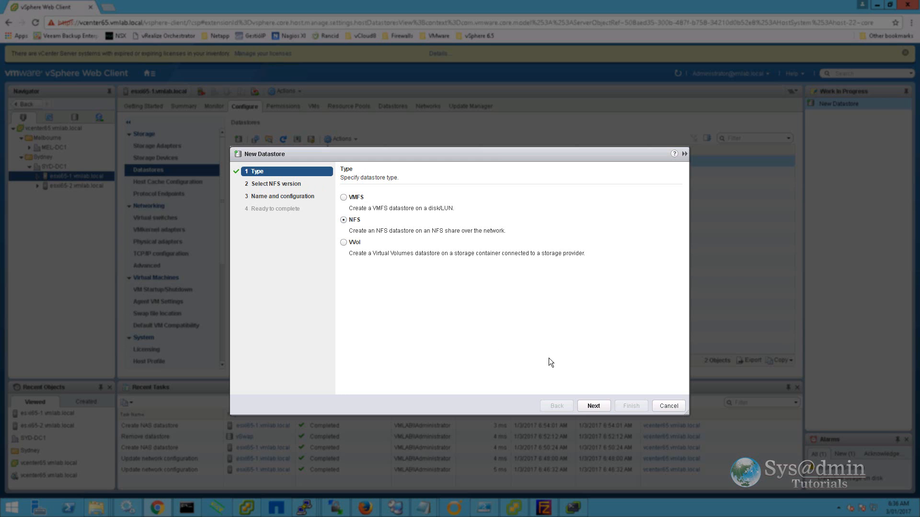
Create NFS 3 datastore vsphere65-datastore1 from 192.168.2.4 at /volume1/vsphere65-datastore1.
{"action": "left_click", "coordinate": [603, 405]}
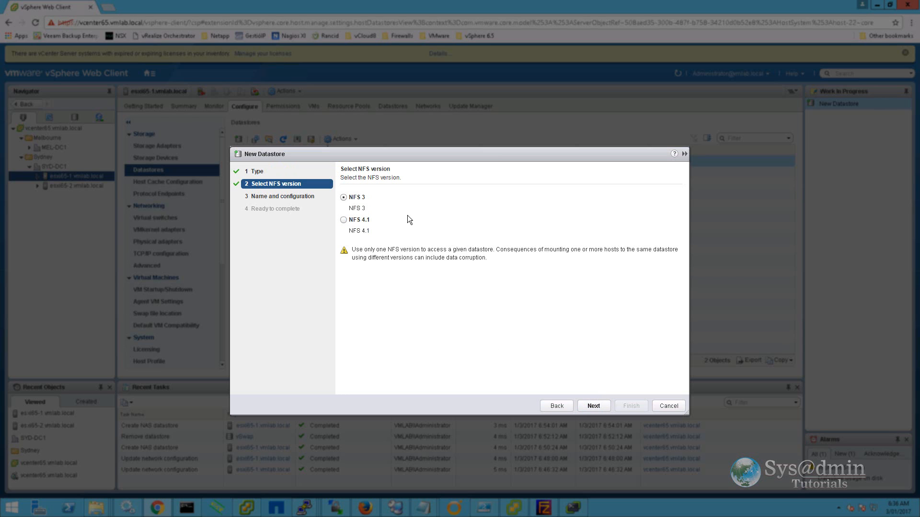
{"action": "left_click", "coordinate": [593, 406]}
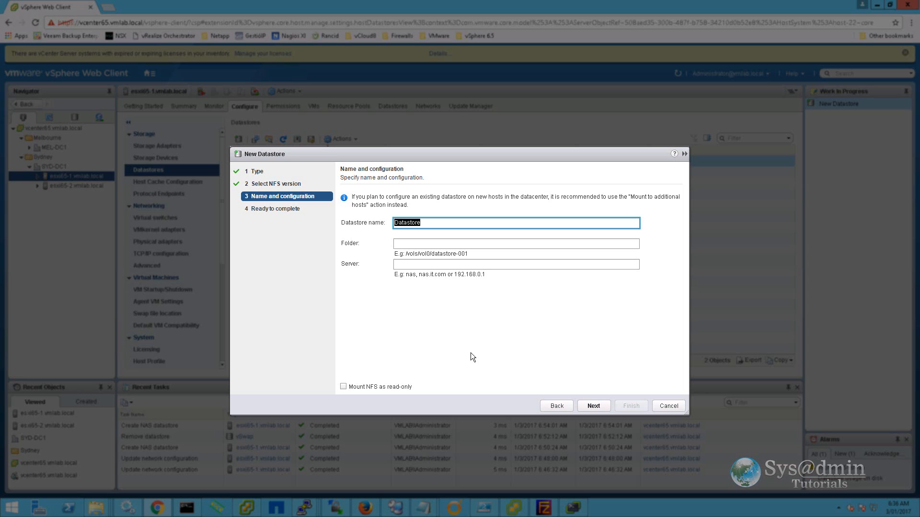
{"action": "type", "text": "vsphere65-datastore1"}
{"action": "key", "text": "Tab"}
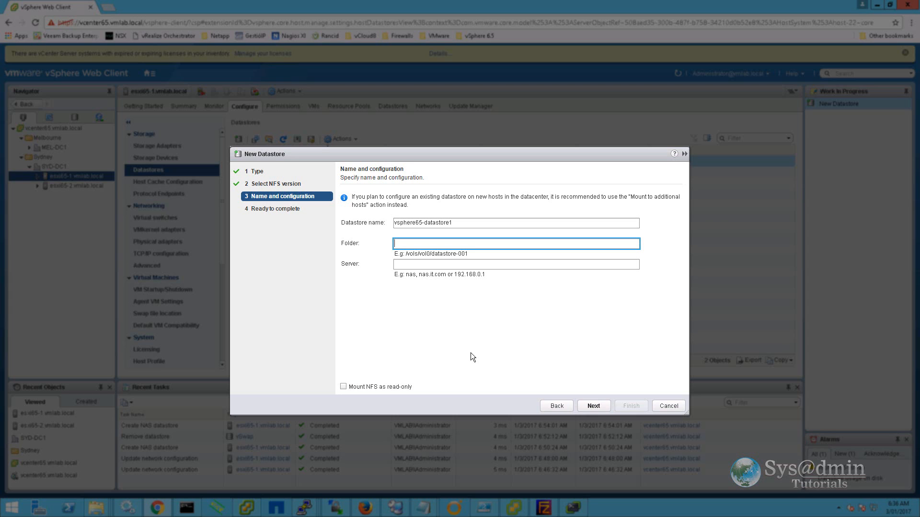
{"action": "type", "text": "/volume1/vsphere65-datastore1"}
{"action": "key", "text": "Tab"}
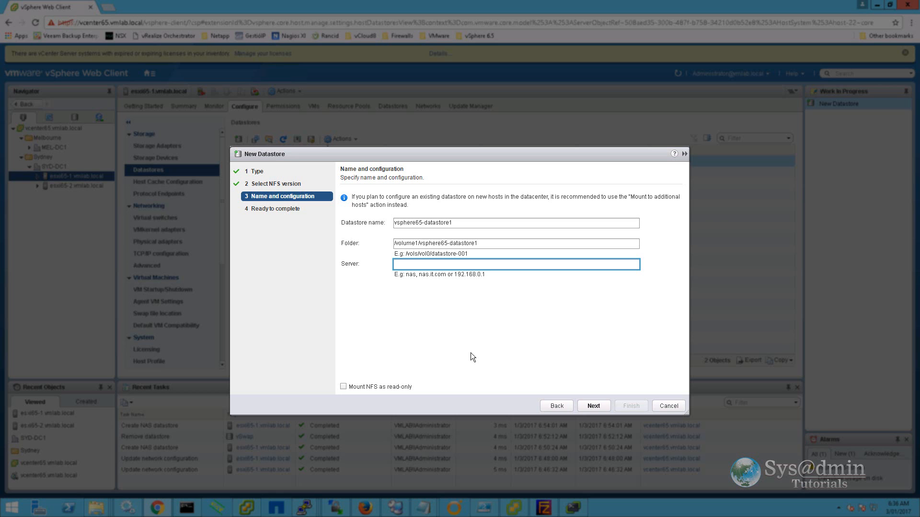
{"action": "type", "text": "192.168.2.4"}
{"action": "left_click", "coordinate": [594, 402]}
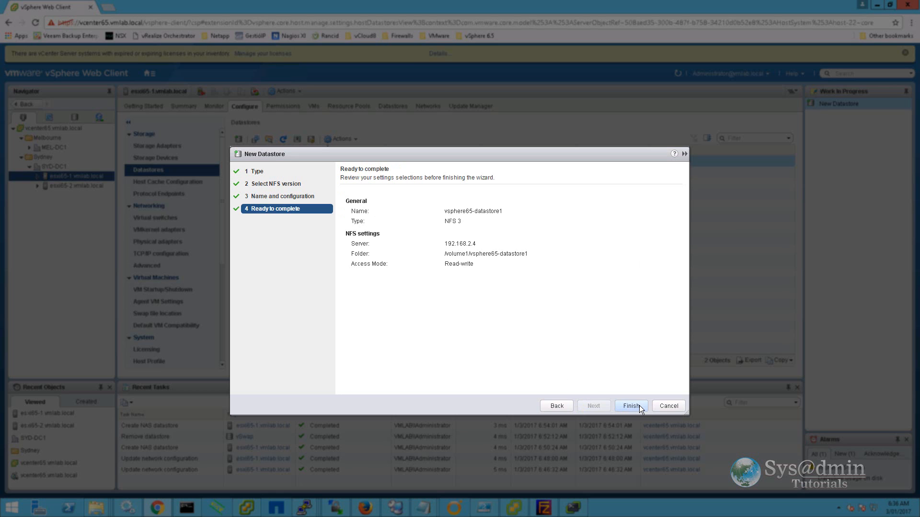
{"action": "left_click", "coordinate": [631, 406]}
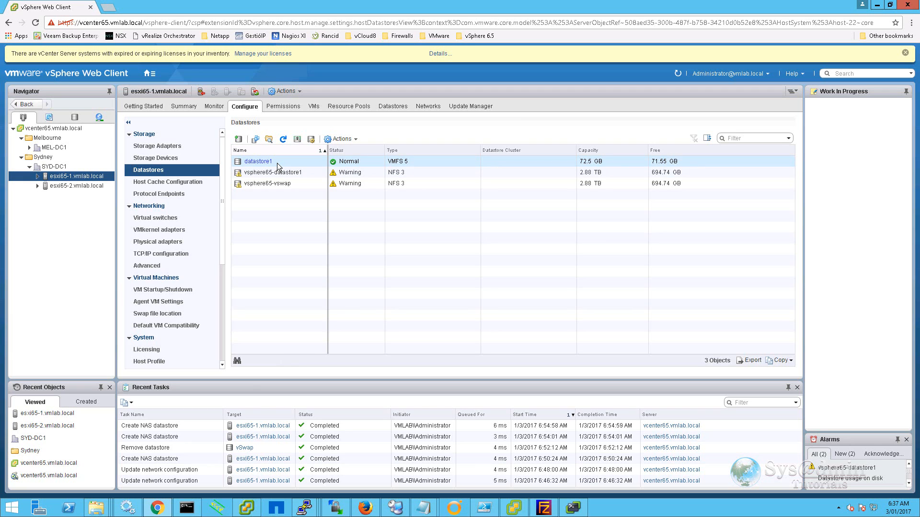
Rename datastore1 to esxi65-1_local, then bring up the host's Time Configuration.
{"action": "right_click", "coordinate": [276, 162]}
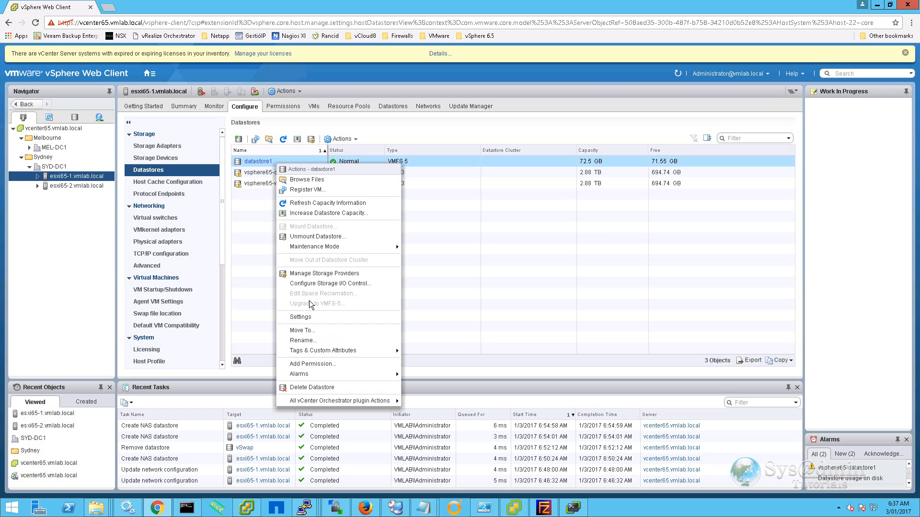
{"action": "left_click", "coordinate": [303, 340]}
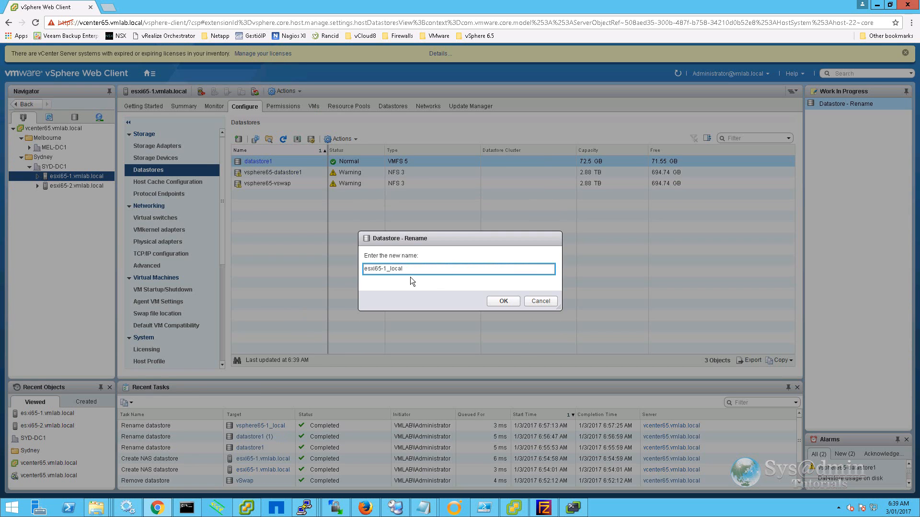
{"action": "key", "text": "Return"}
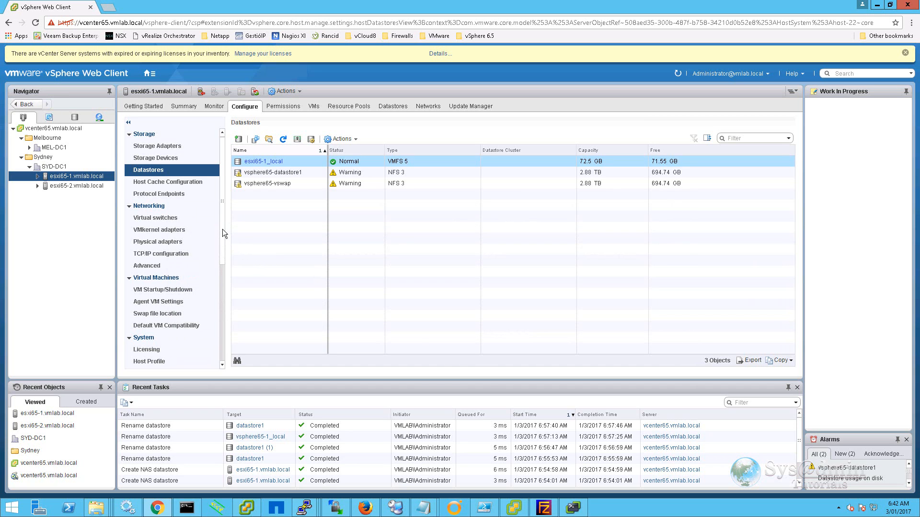
{"action": "left_click_drag", "start_coordinate": [222, 228], "coordinate": [228, 296]}
{"action": "left_click", "coordinate": [168, 241]}
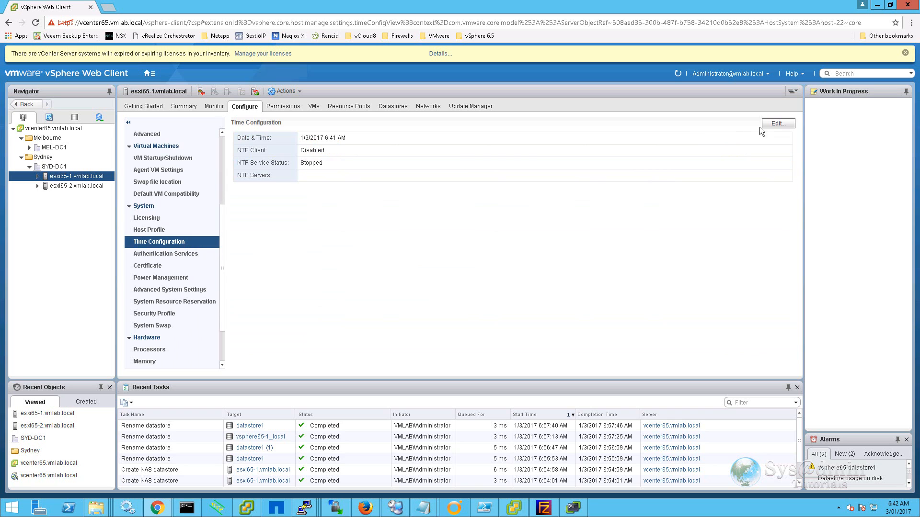
Enable NTP on esxi65-1, started and set to start and stop with host, using 0–3.au.pool.ntp.org.
{"action": "left_click", "coordinate": [776, 123]}
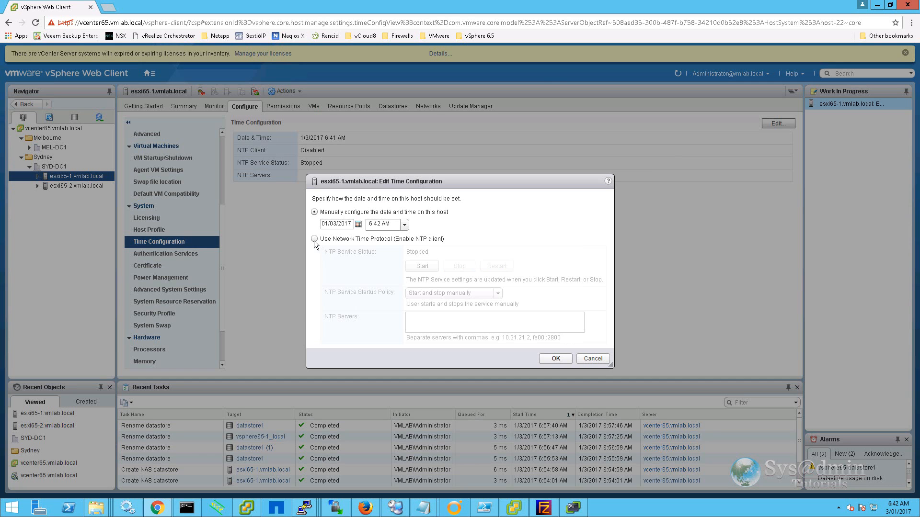
{"action": "left_click", "coordinate": [314, 239]}
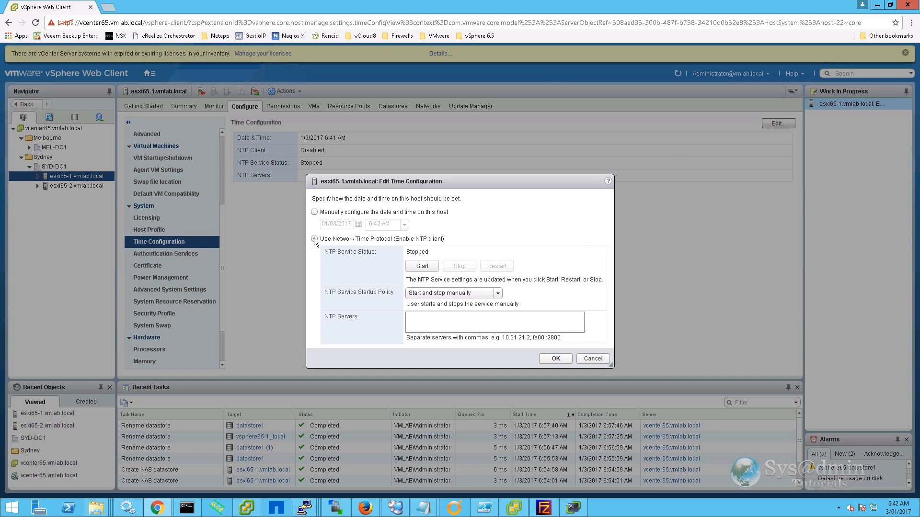
{"action": "left_click", "coordinate": [422, 266]}
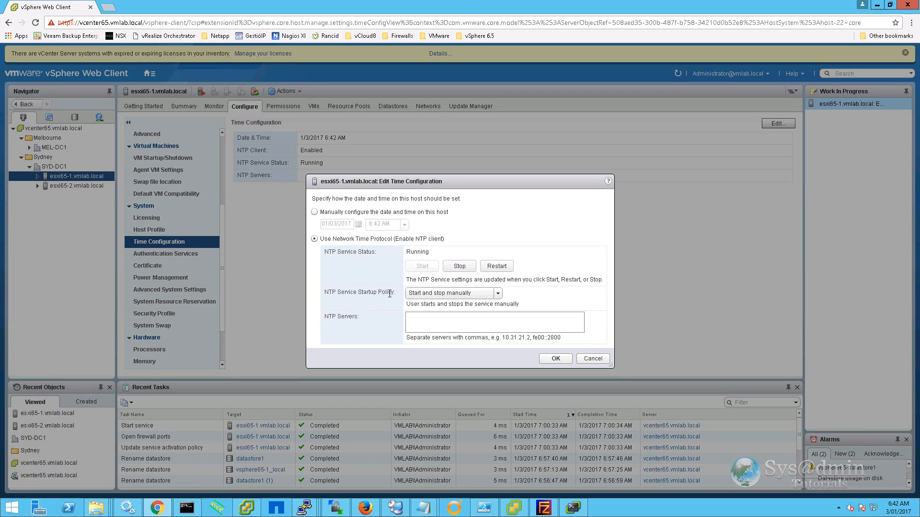
{"action": "left_click", "coordinate": [498, 294]}
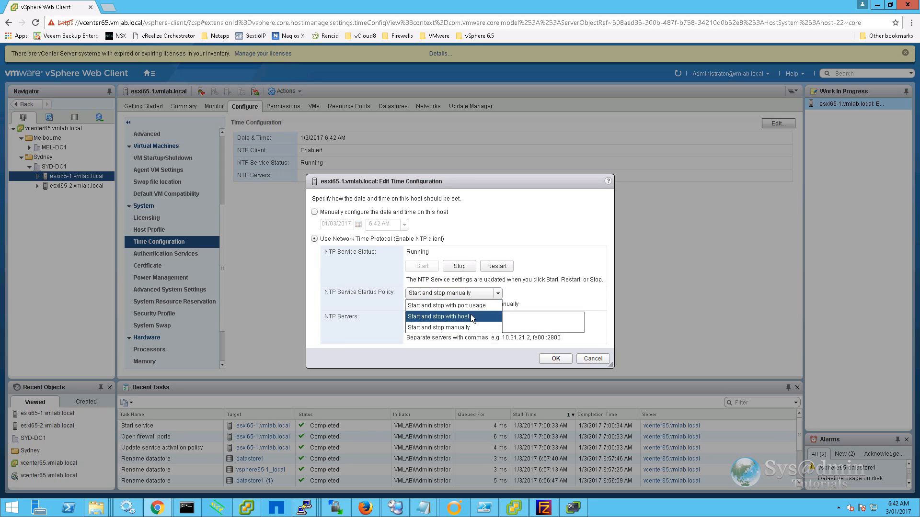
{"action": "left_click", "coordinate": [470, 316]}
{"action": "left_click", "coordinate": [500, 320]}
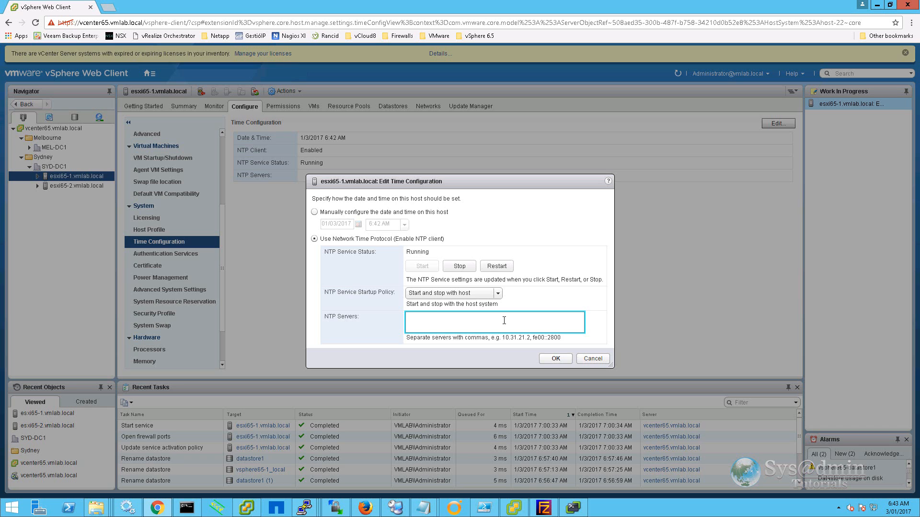
{"action": "type", "text": "0.au.pool.ntp.org,1.au.pool.ntp.org,2.au.pool.ntp.org,3.au.pool.ntp.org"}
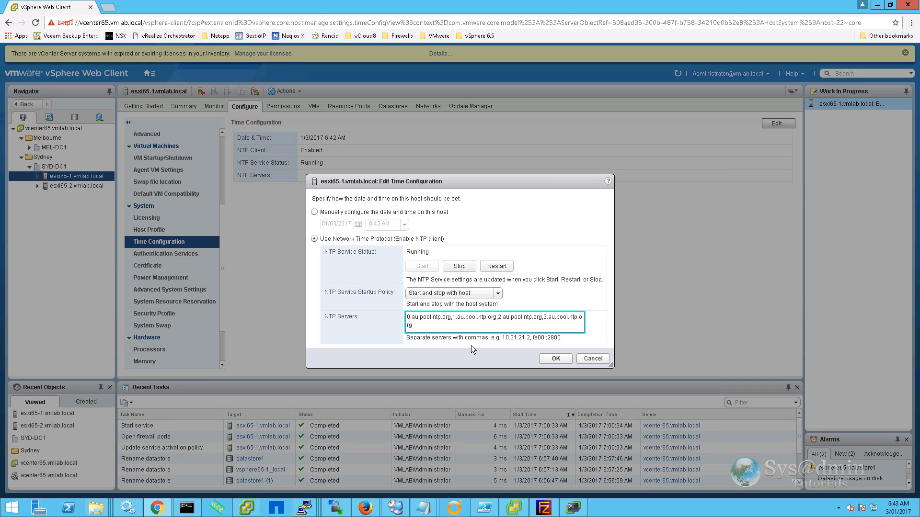
{"action": "left_click", "coordinate": [555, 360]}
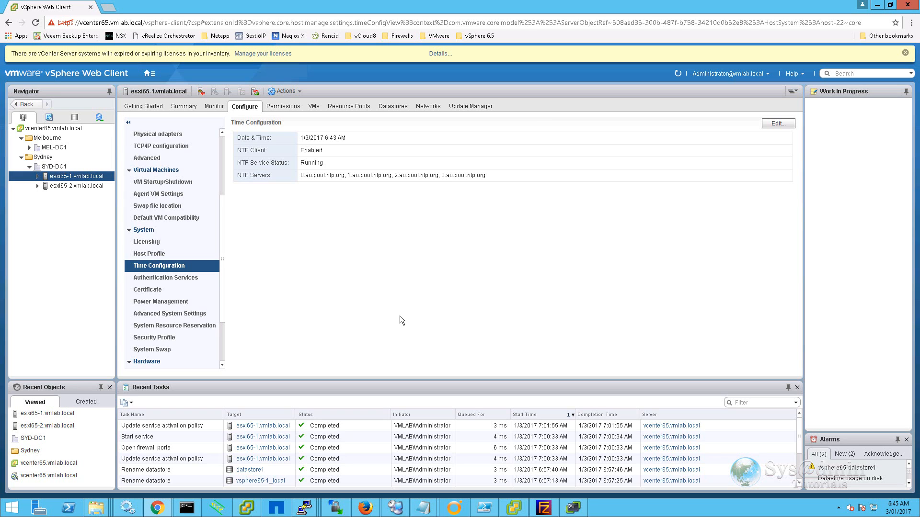
Create 'VMLAB Cluster' in SYD-DC1 with DRS and vSphere HA turned on.
{"action": "right_click", "coordinate": [52, 168]}
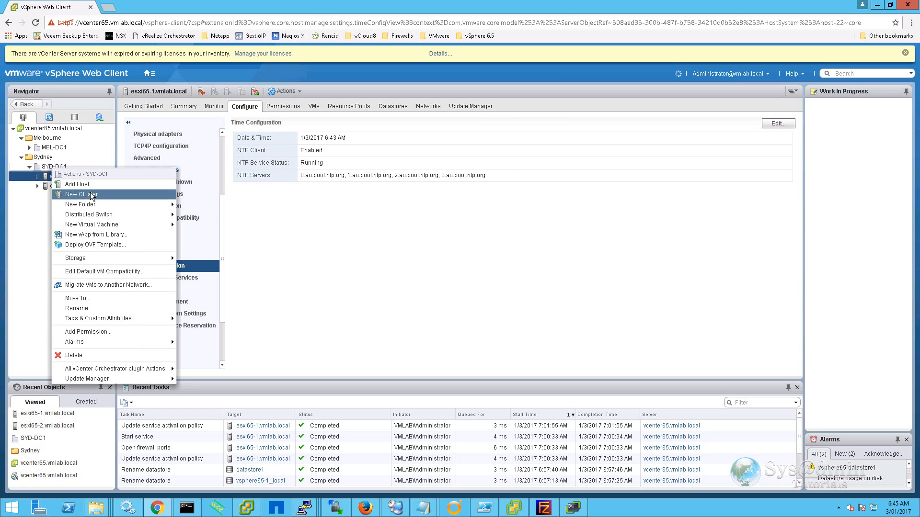
{"action": "left_click", "coordinate": [92, 194]}
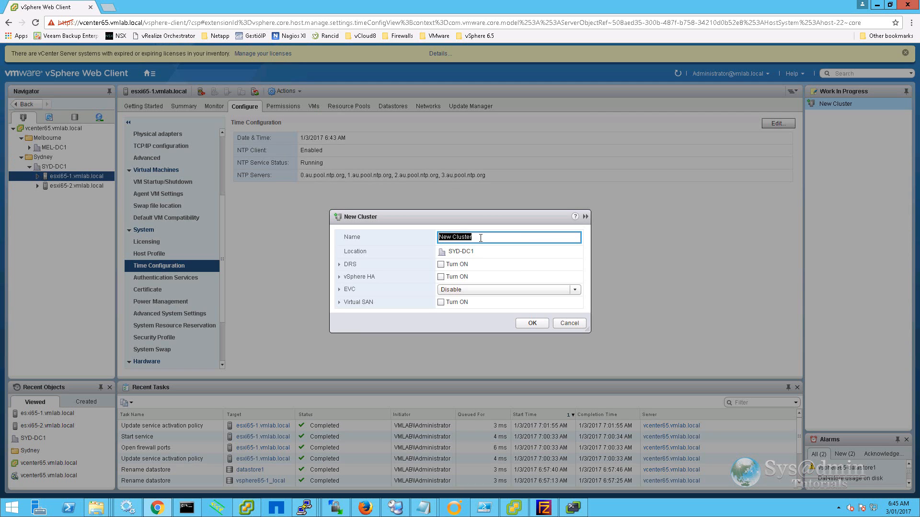
{"action": "type", "text": "VMLAB Cluster"}
{"action": "left_click", "coordinate": [440, 264]}
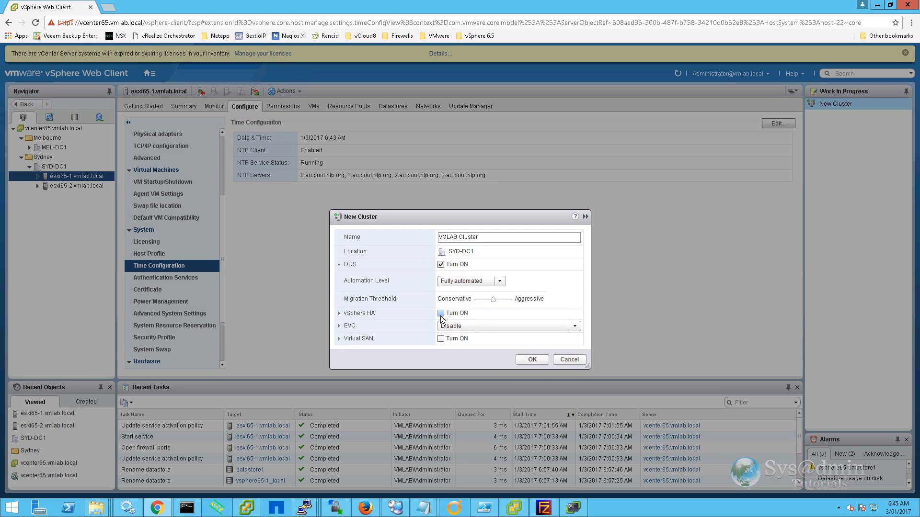
{"action": "left_click", "coordinate": [441, 314]}
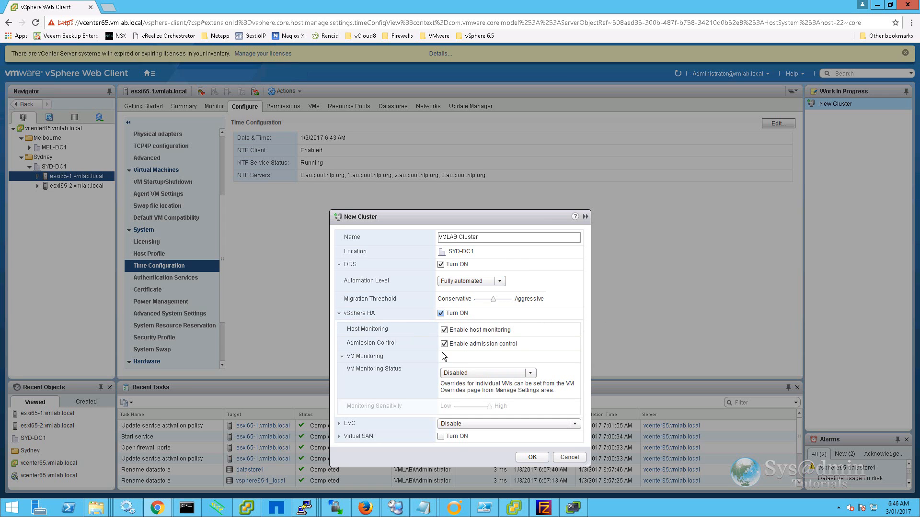
{"action": "left_click", "coordinate": [532, 457]}
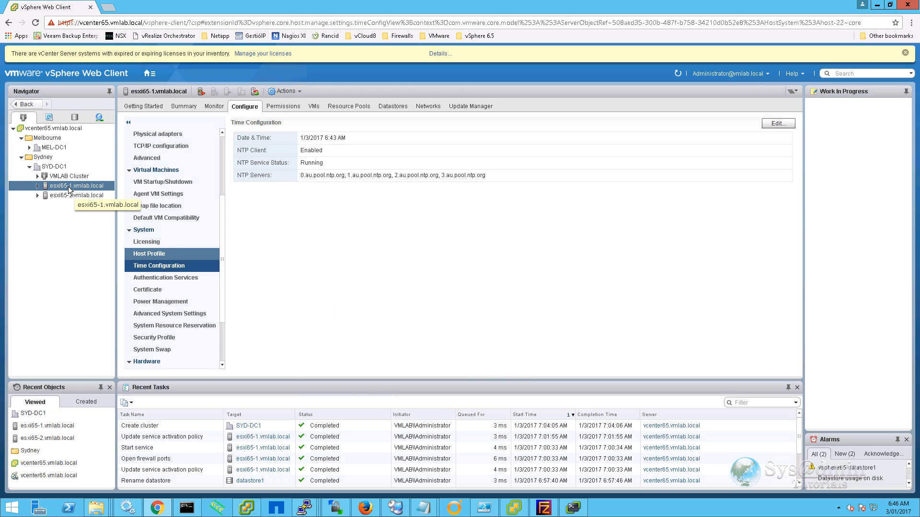
Move host esxi65-1 into VMLAB Cluster and show the cluster's General settings.
{"action": "left_click_drag", "start_coordinate": [69, 189], "coordinate": [67, 176]}
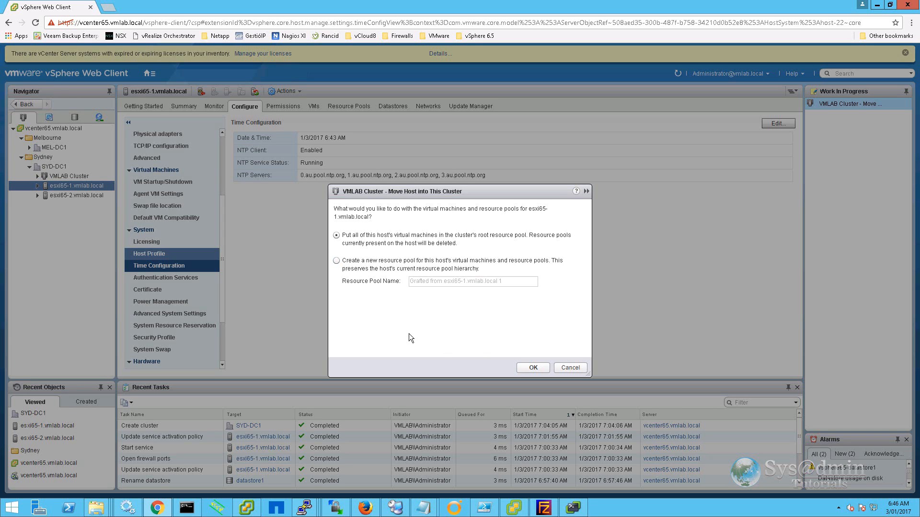
{"action": "left_click", "coordinate": [532, 367]}
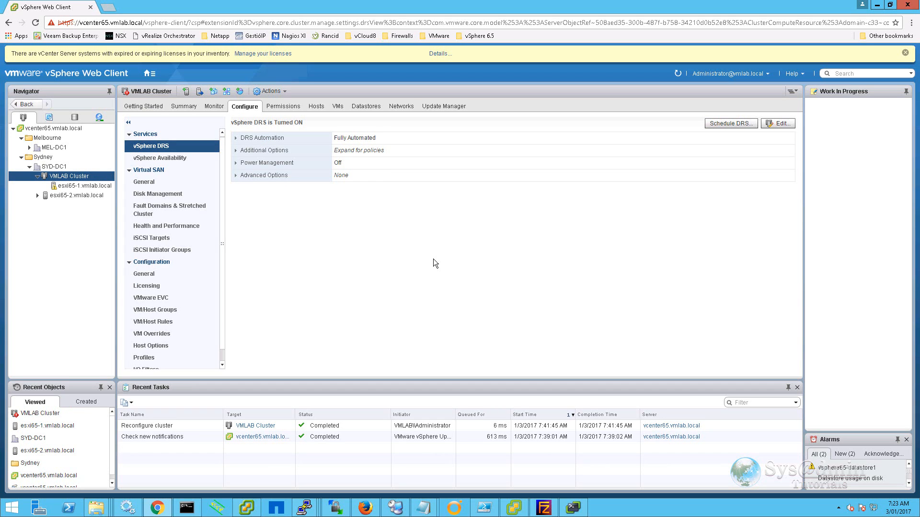
{"action": "left_click", "coordinate": [153, 274]}
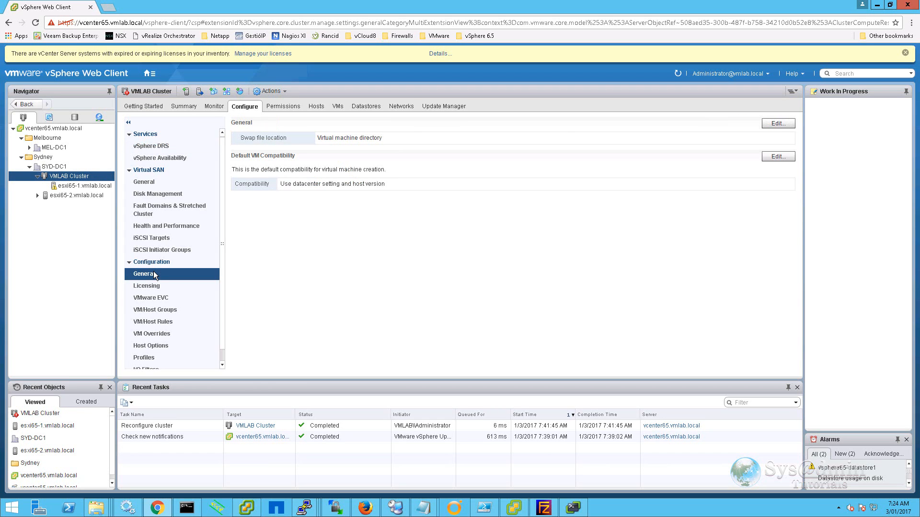
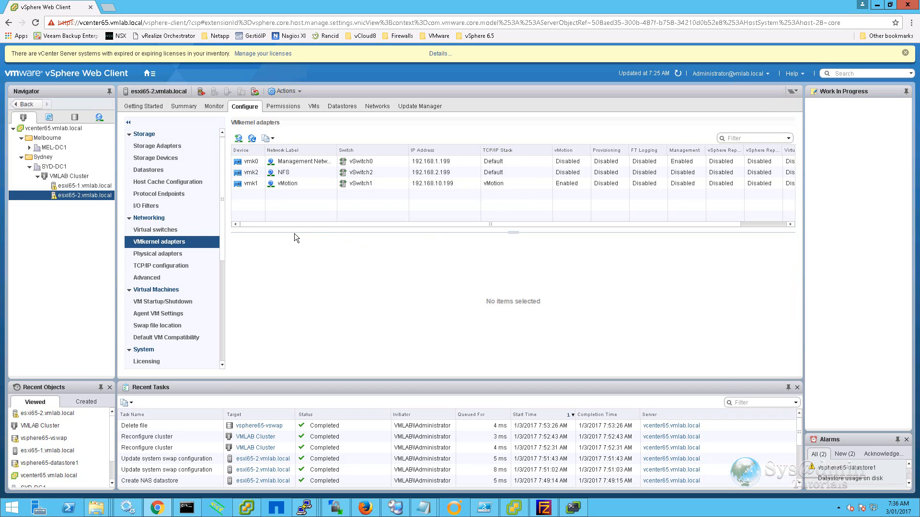
Set esxi65-1's swap file location to the vsphere65-vswap datastore.
{"action": "left_click", "coordinate": [148, 171]}
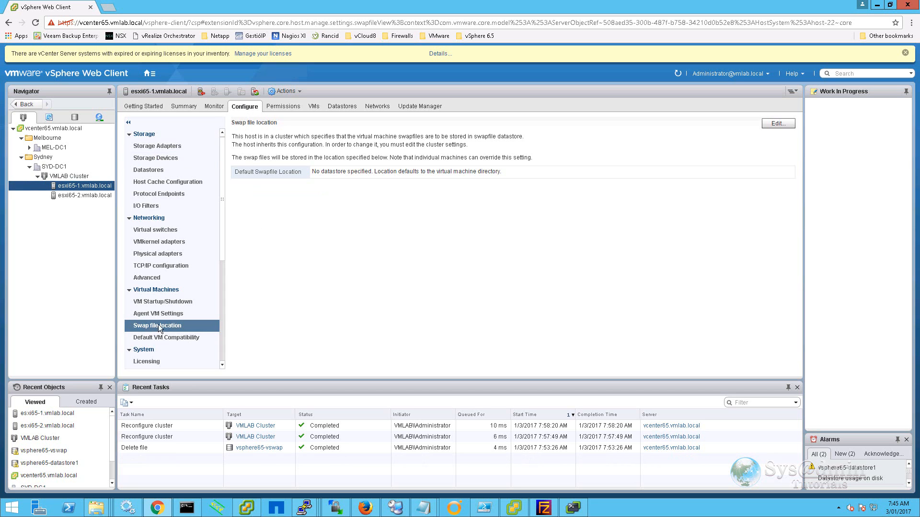
{"action": "left_click", "coordinate": [778, 123]}
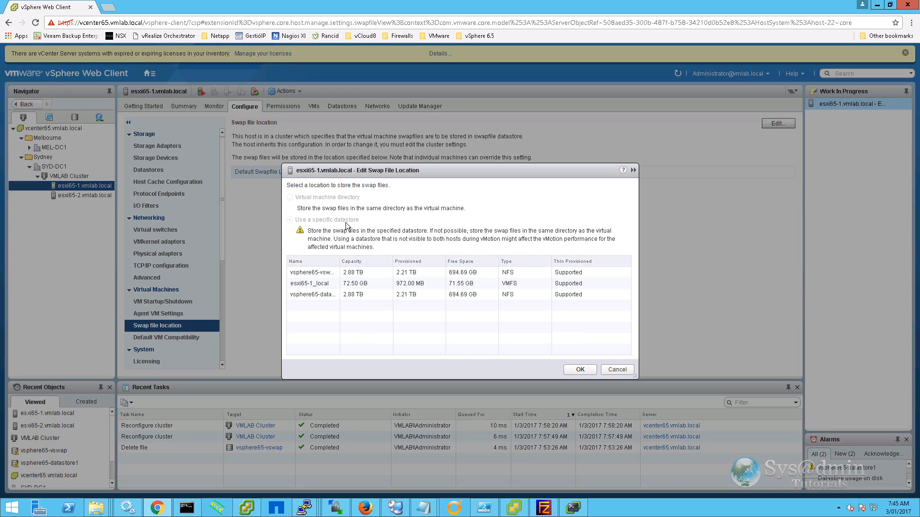
{"action": "left_click_drag", "start_coordinate": [339, 261], "coordinate": [359, 261]}
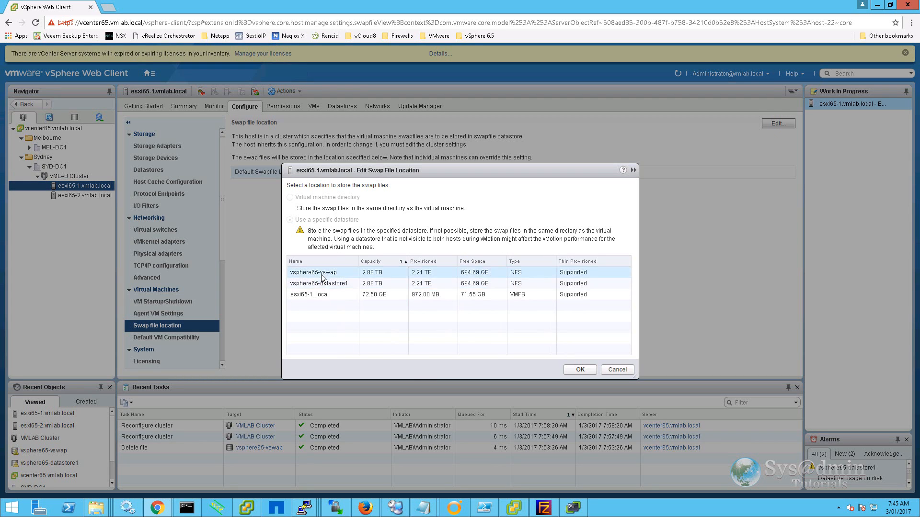
{"action": "left_click", "coordinate": [580, 370]}
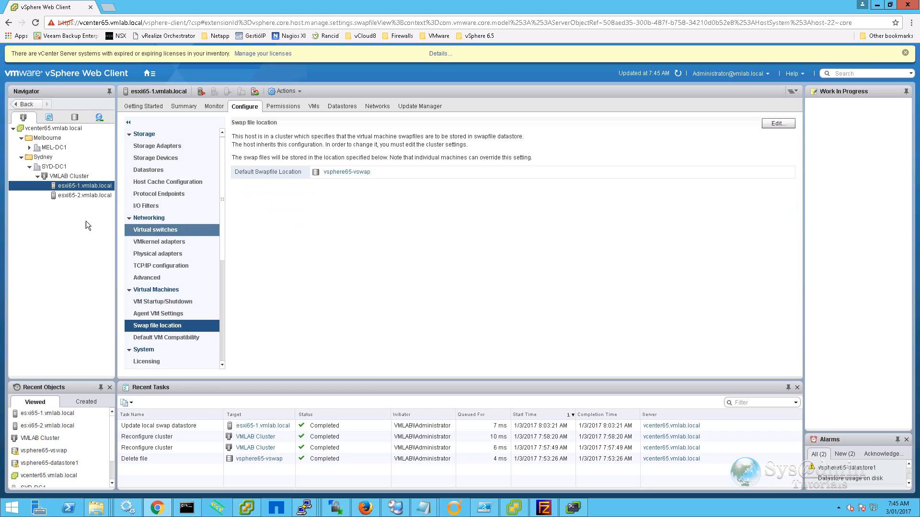
Set esxi65-2's swap file location to vsphere65-vswap as well.
{"action": "left_click", "coordinate": [72, 196]}
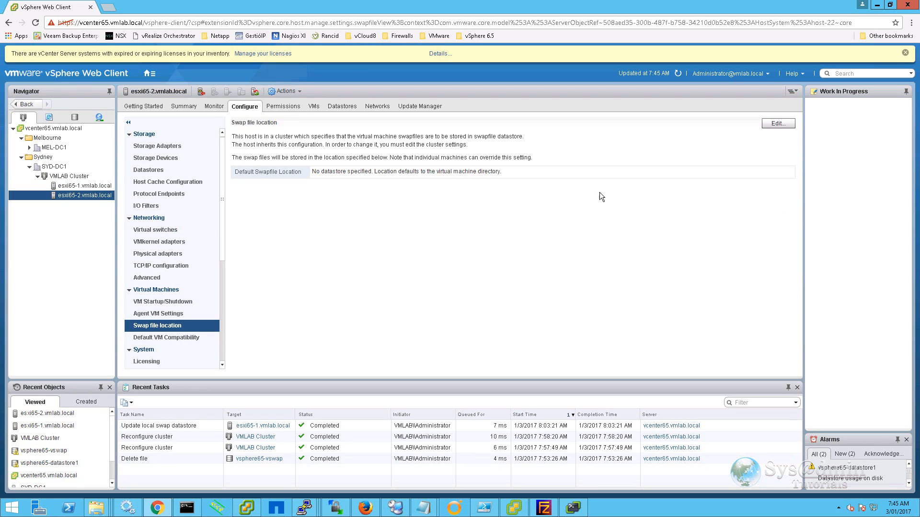
{"action": "left_click", "coordinate": [782, 124]}
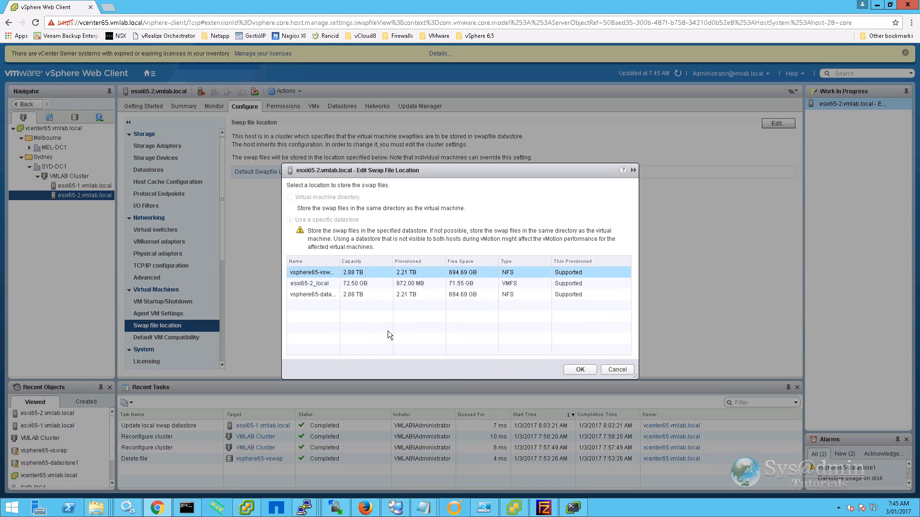
{"action": "left_click", "coordinate": [566, 370]}
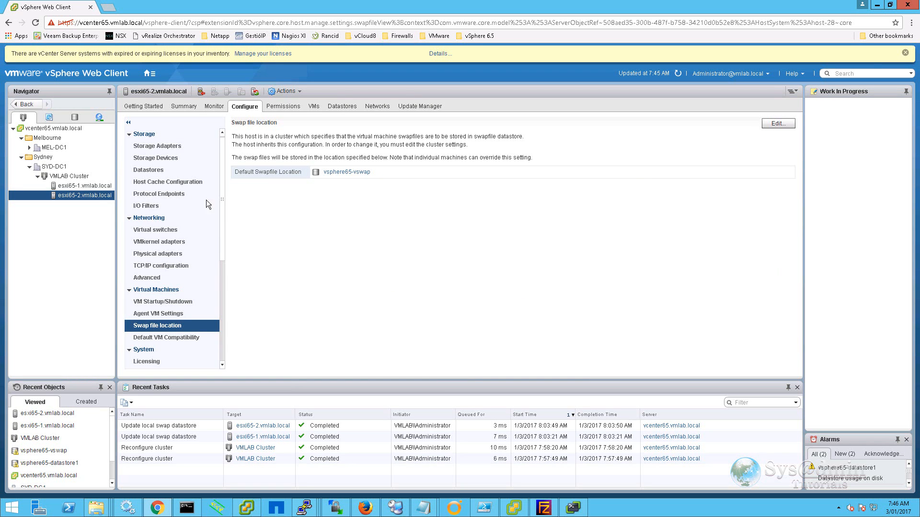
Create a resource pool named Development under VMLAB Cluster with default settings and select it.
{"action": "right_click", "coordinate": [73, 177]}
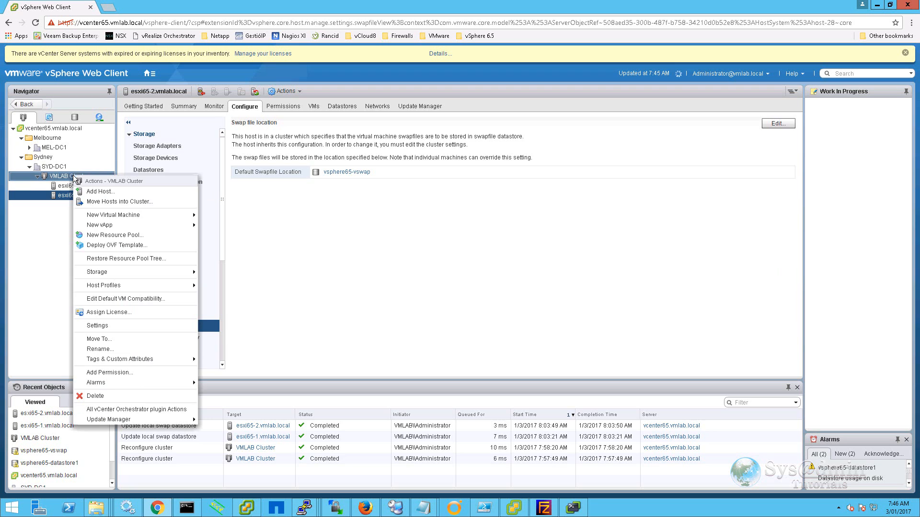
{"action": "left_click", "coordinate": [115, 234]}
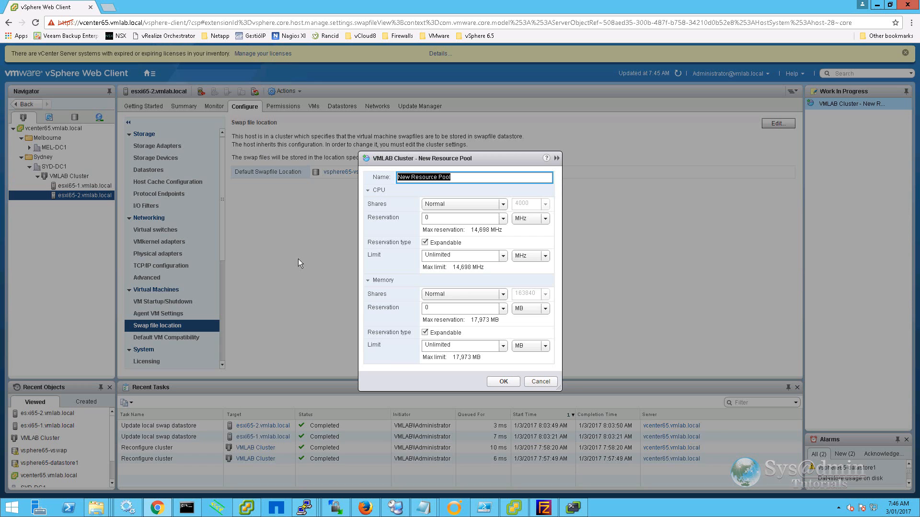
{"action": "type", "text": "Development"}
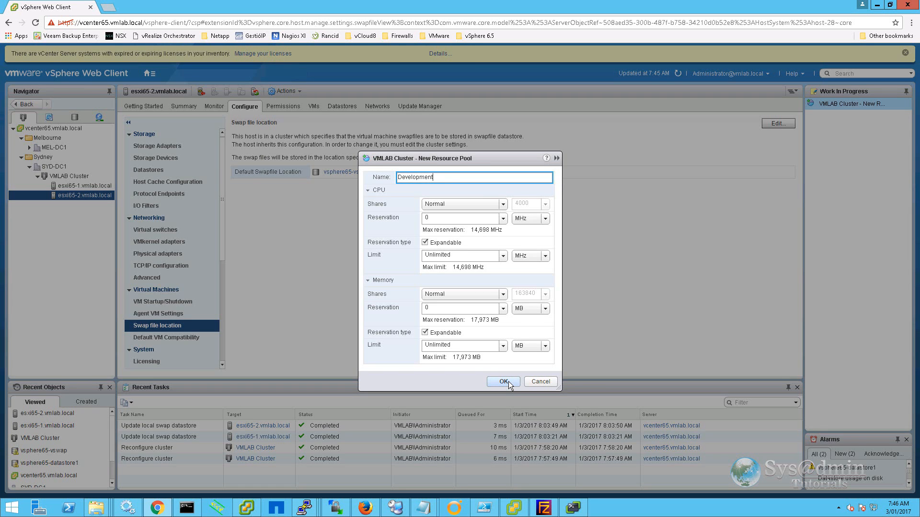
{"action": "left_click", "coordinate": [509, 383]}
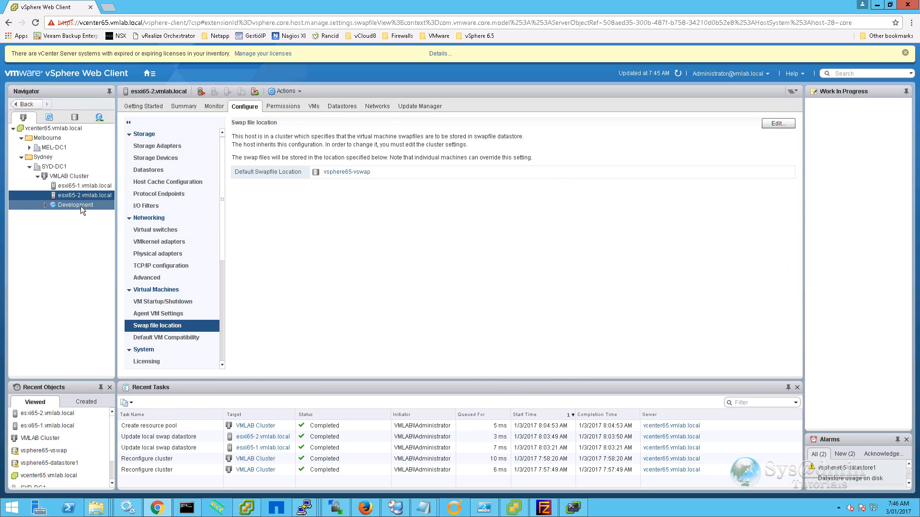
{"action": "left_click", "coordinate": [81, 206]}
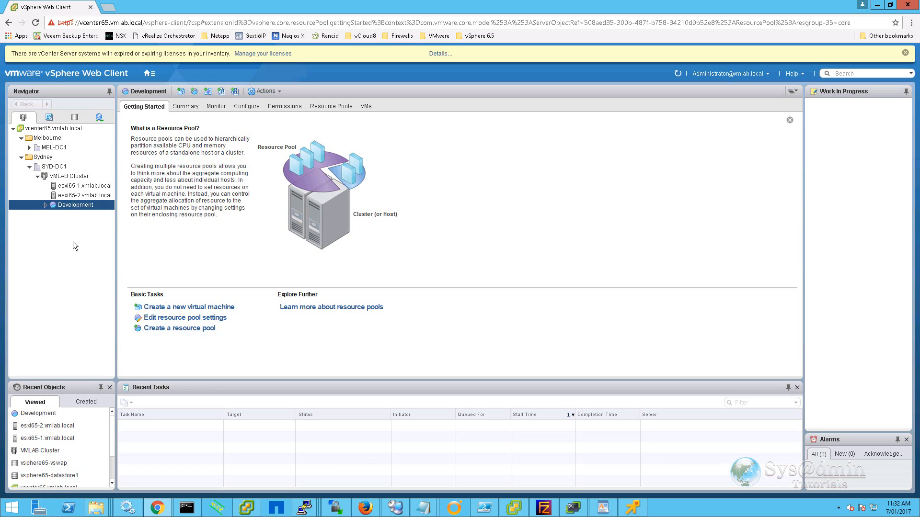
Start a new VM from the Development pool, named webserver01, placed in Sydney > SYD-DC1.
{"action": "right_click", "coordinate": [74, 205]}
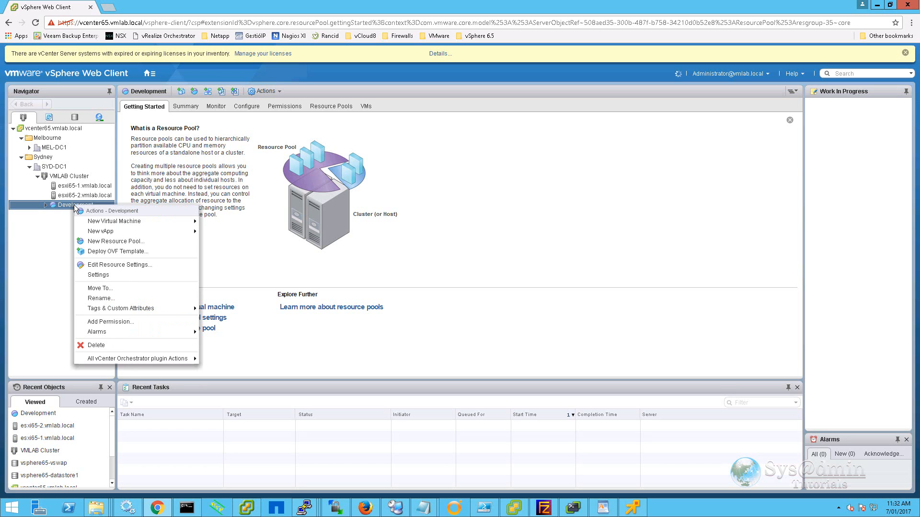
{"action": "mouse_move", "coordinate": [121, 226]}
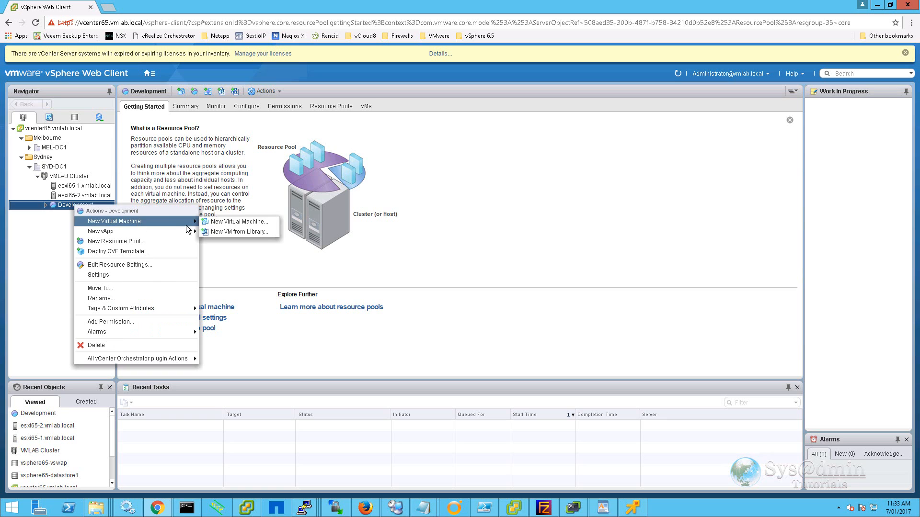
{"action": "left_click", "coordinate": [242, 222]}
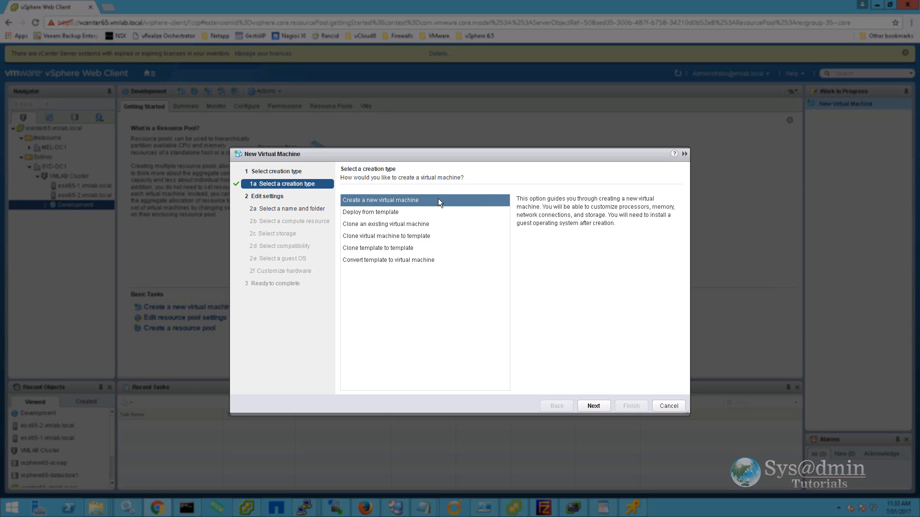
{"action": "left_click", "coordinate": [594, 406]}
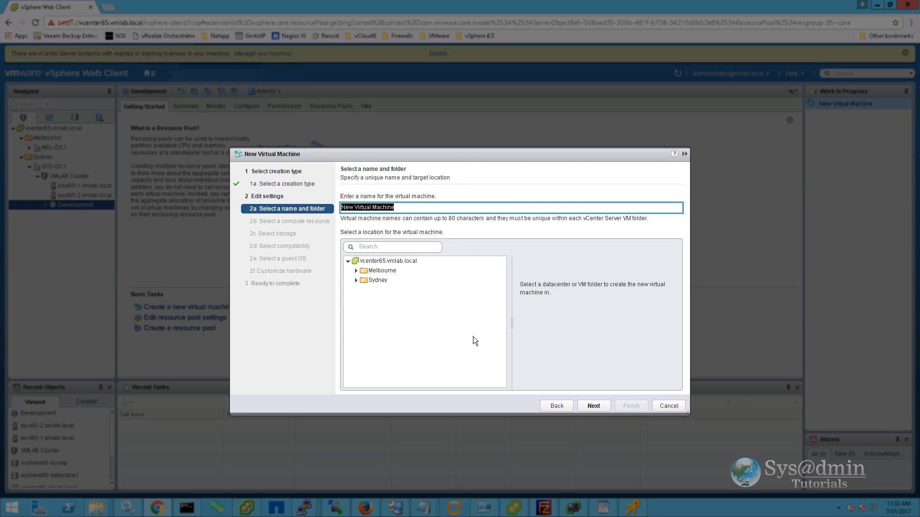
{"action": "type", "text": "webserver01"}
{"action": "left_click", "coordinate": [356, 280]}
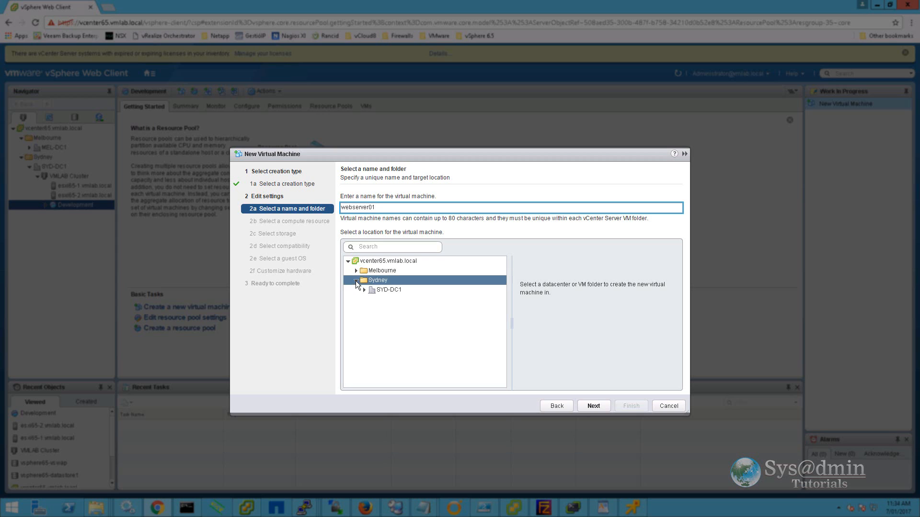
{"action": "left_click", "coordinate": [388, 290]}
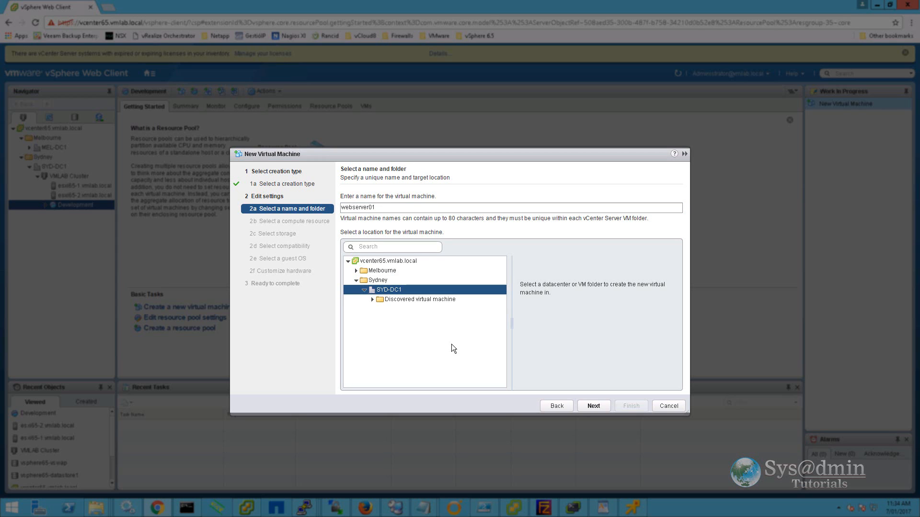
{"action": "left_click", "coordinate": [593, 406]}
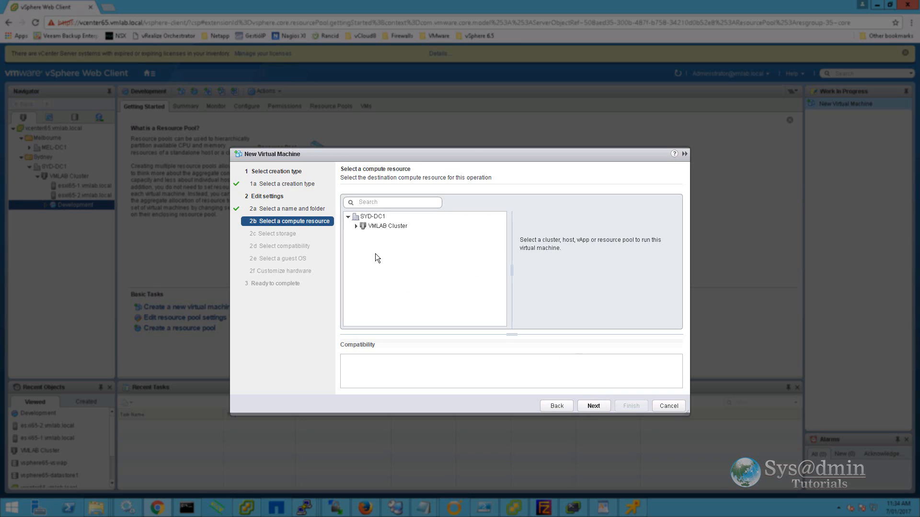
Run webserver01 in the Development pool under VMLAB Cluster and store it on vsphere65-datastore1.
{"action": "left_click", "coordinate": [360, 226]}
{"action": "left_click", "coordinate": [356, 226]}
{"action": "left_click", "coordinate": [383, 256]}
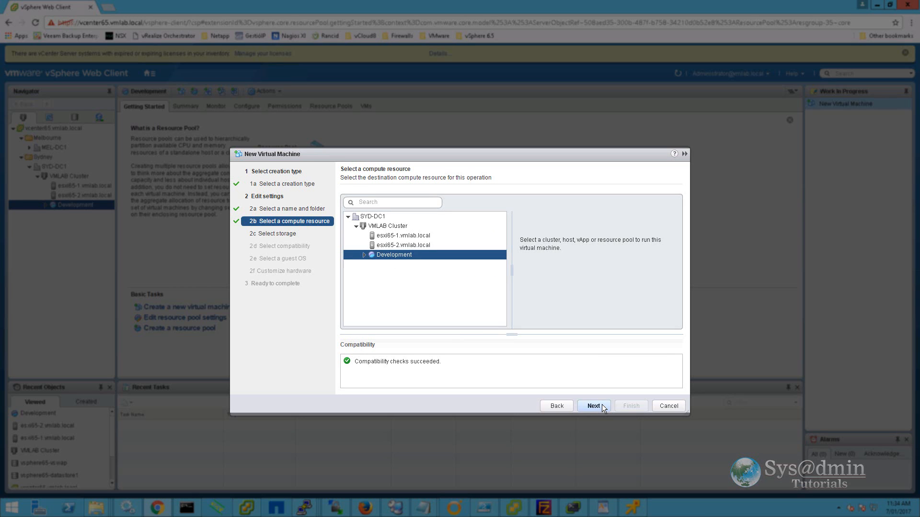
{"action": "left_click", "coordinate": [594, 407]}
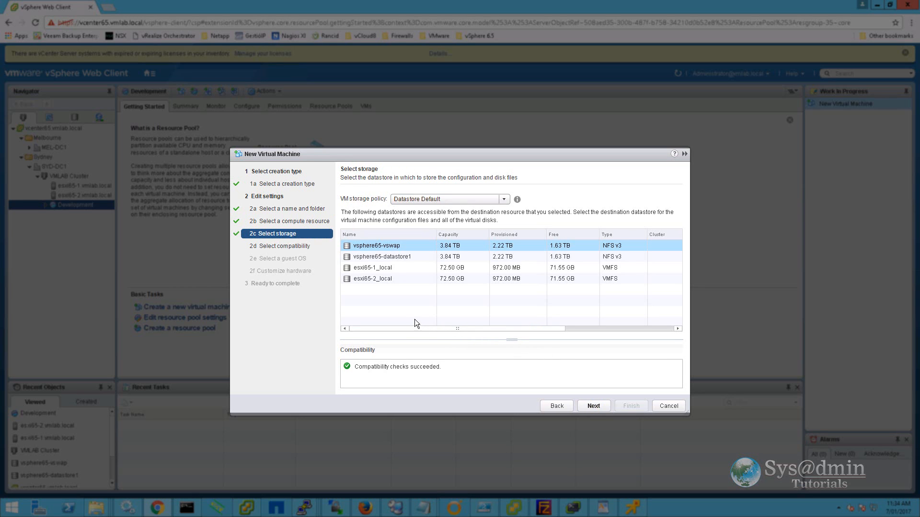
{"action": "left_click", "coordinate": [410, 256]}
{"action": "left_click", "coordinate": [594, 406]}
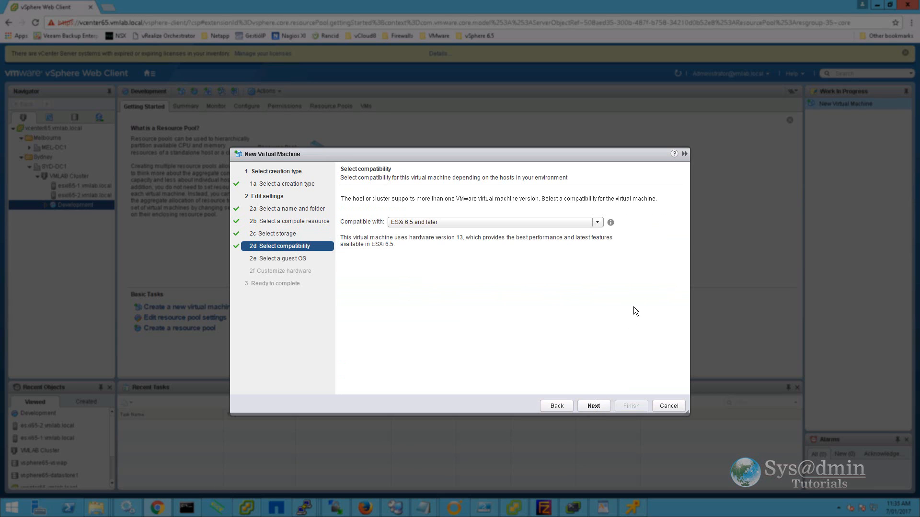
Keep ESXi 6.5 and later compatibility and choose Windows Server 2012 (64-bit) as guest OS.
{"action": "left_click", "coordinate": [600, 220]}
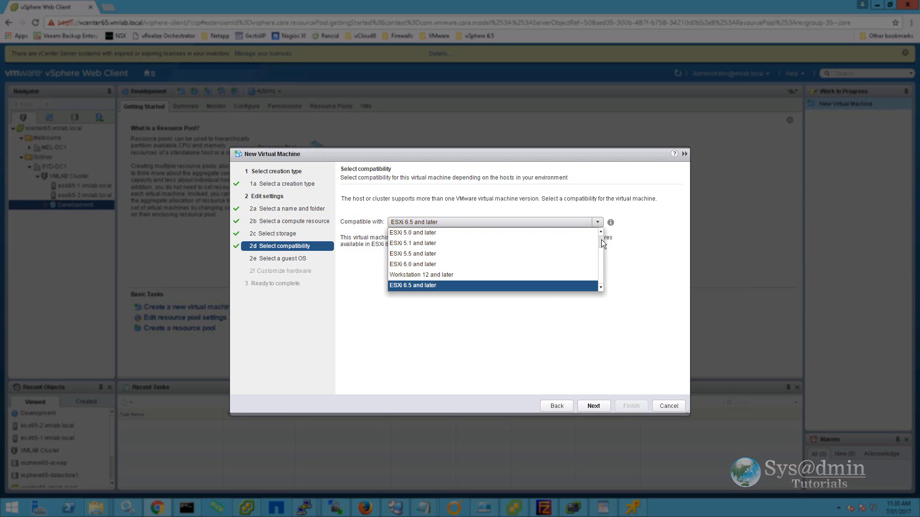
{"action": "mouse_move", "coordinate": [602, 252]}
{"action": "left_mouse_down"}
{"action": "mouse_move", "coordinate": [601, 234]}
{"action": "mouse_move", "coordinate": [603, 266]}
{"action": "left_mouse_up"}
{"action": "left_click", "coordinate": [592, 287]}
{"action": "left_click", "coordinate": [593, 406]}
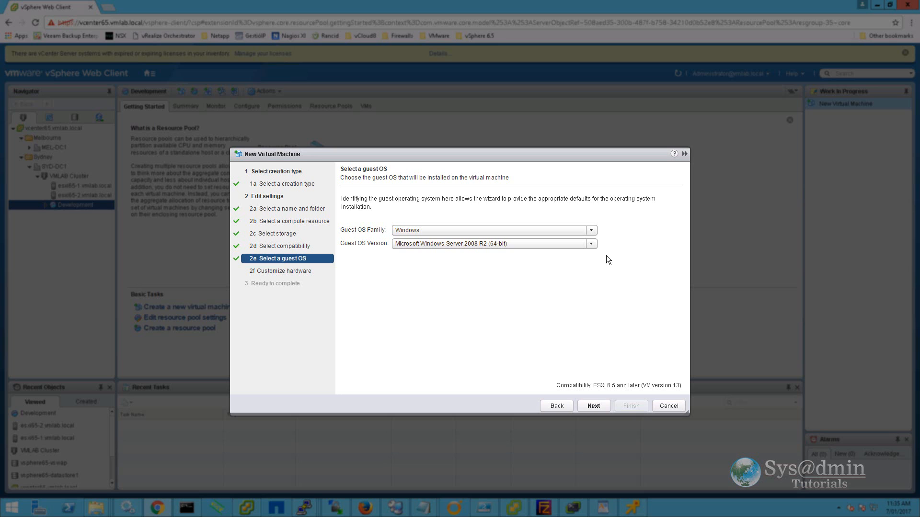
{"action": "left_click", "coordinate": [592, 244]}
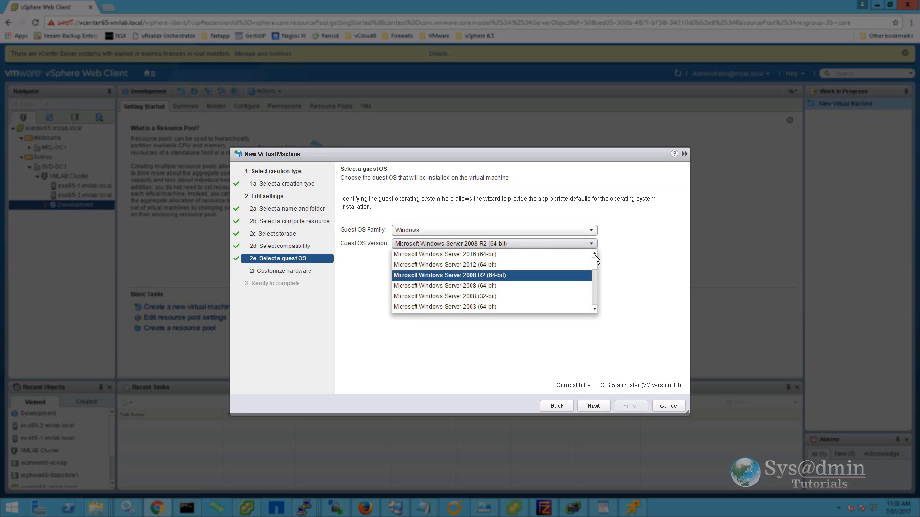
{"action": "left_click", "coordinate": [498, 266]}
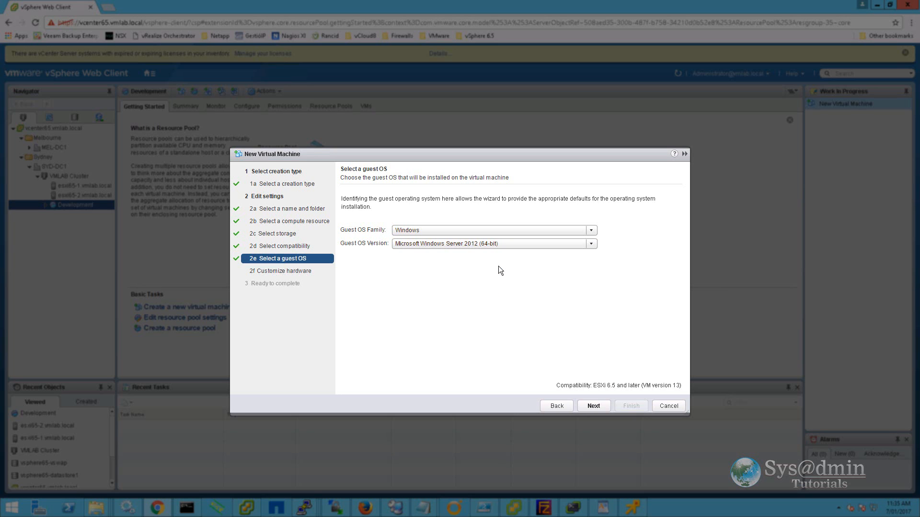
{"action": "left_click", "coordinate": [593, 406]}
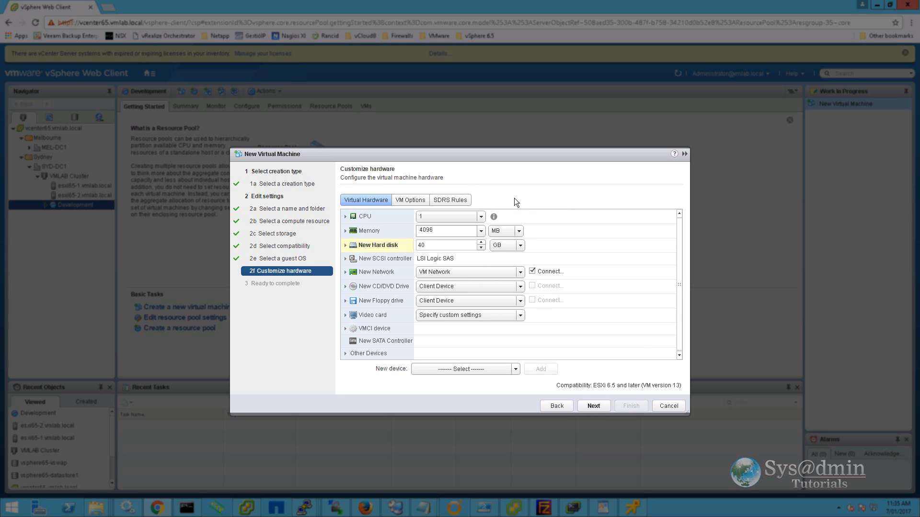
Give webserver01 2 CPUs and enlarge the new hard disk from 40 to 60 GB.
{"action": "left_click", "coordinate": [481, 216]}
{"action": "left_click", "coordinate": [439, 239]}
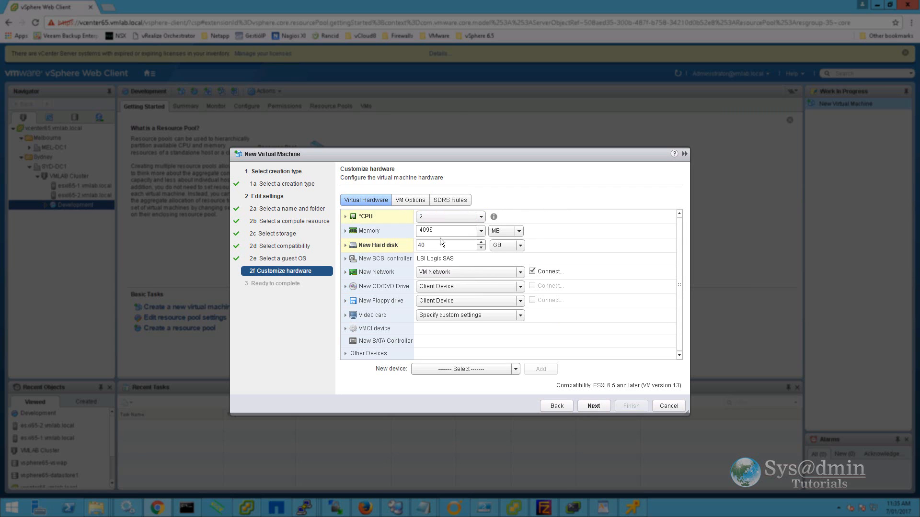
{"action": "left_click", "coordinate": [456, 232]}
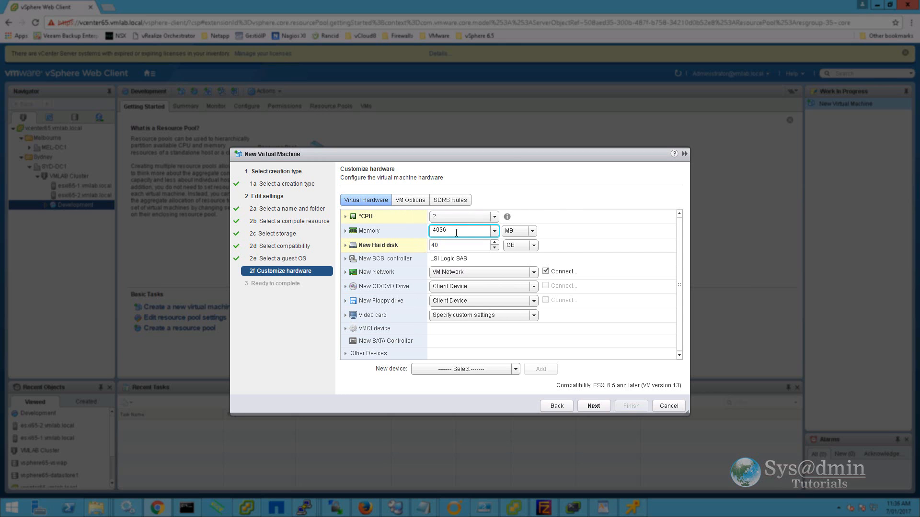
{"action": "left_click", "coordinate": [442, 246]}
{"action": "double_click", "coordinate": [441, 246]}
{"action": "type", "text": "60"}
{"action": "left_click", "coordinate": [408, 267]}
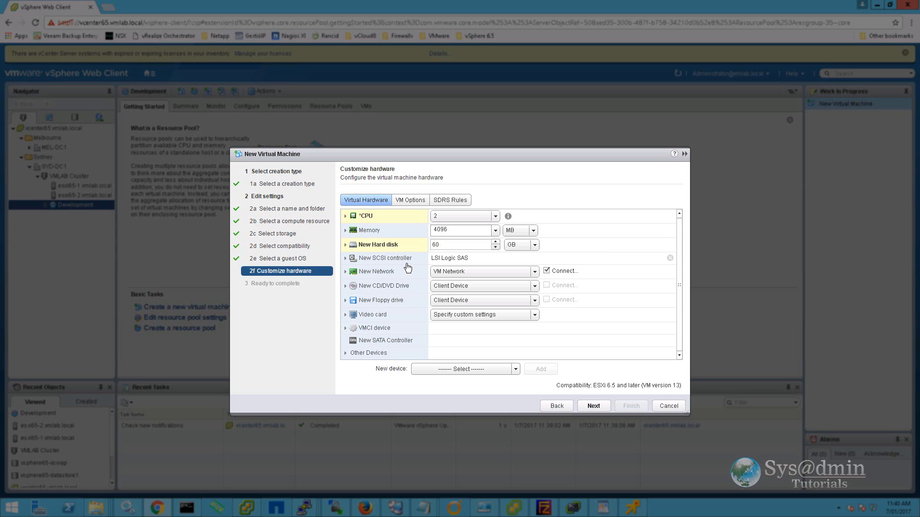
Review the hard disk details, keeping Datastore Default storage policy and Unlimited IOPS.
{"action": "left_click", "coordinate": [346, 245]}
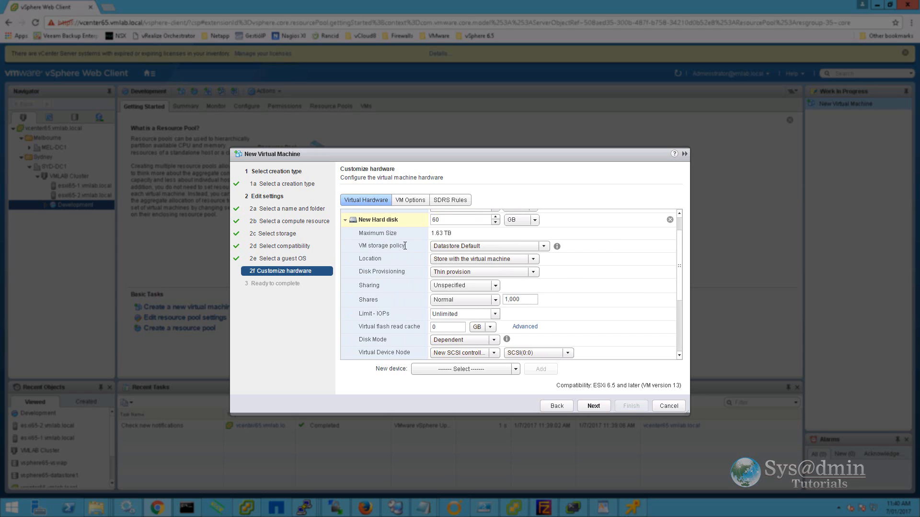
{"action": "left_click", "coordinate": [543, 245]}
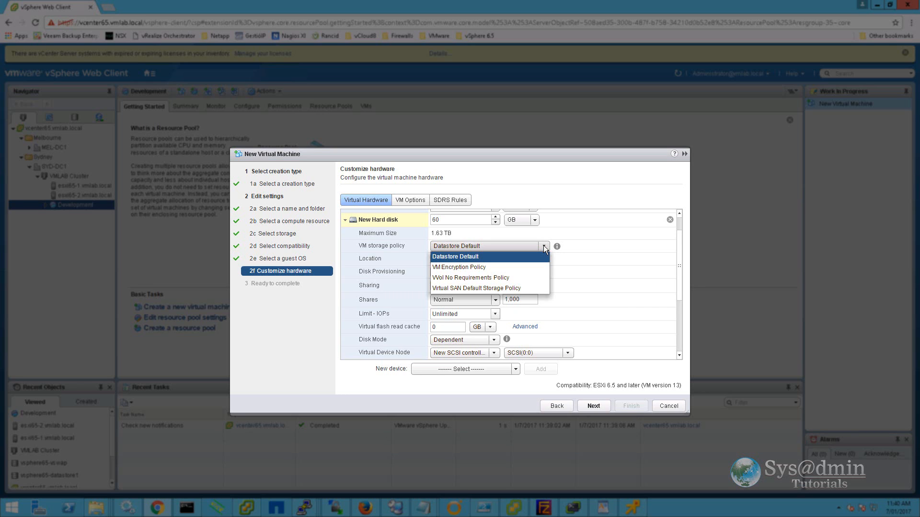
{"action": "left_click", "coordinate": [543, 245]}
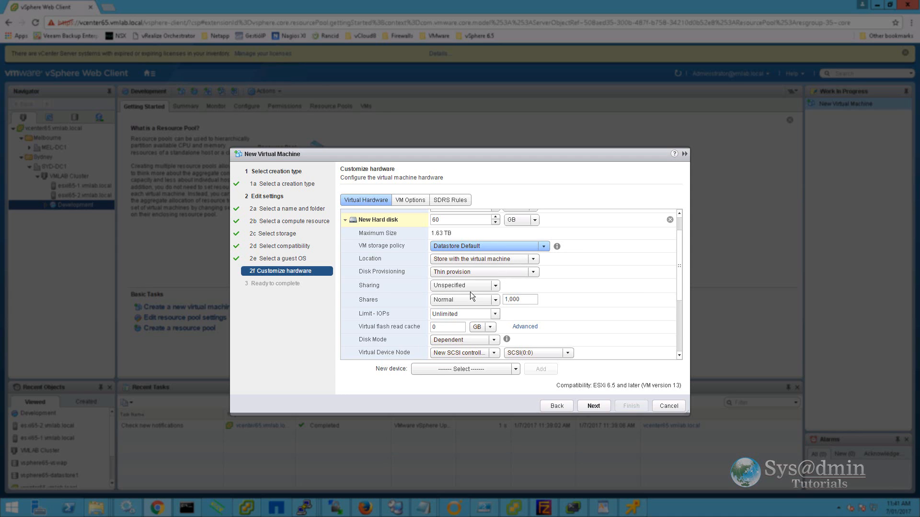
{"action": "left_click", "coordinate": [472, 313]}
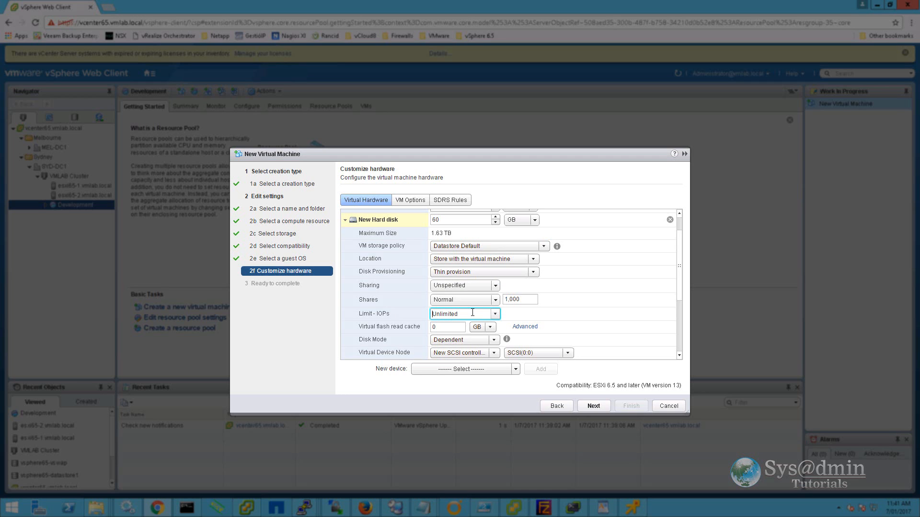
{"action": "left_click_drag", "start_coordinate": [472, 313], "coordinate": [418, 314]}
{"action": "scroll", "coordinate": [403, 340], "scroll_direction": "up", "scroll_amount": 1}
{"action": "left_click", "coordinate": [345, 228]}
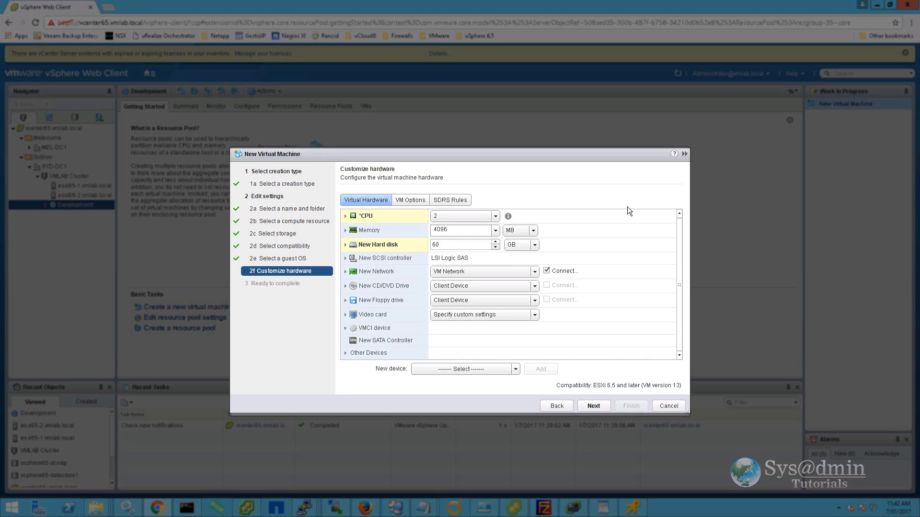
In VM Options > Boot Options, enable Force BIOS setup and proceed to Ready to complete.
{"action": "left_click", "coordinate": [413, 201]}
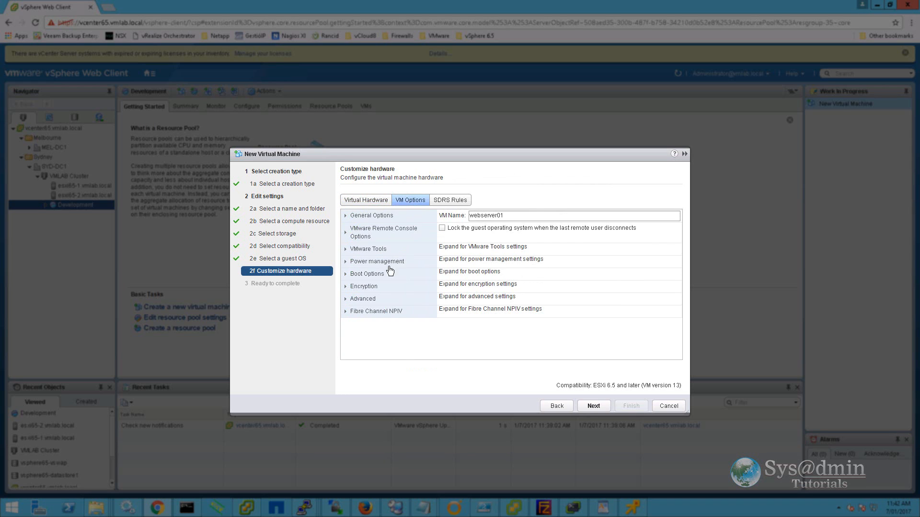
{"action": "left_click", "coordinate": [346, 276]}
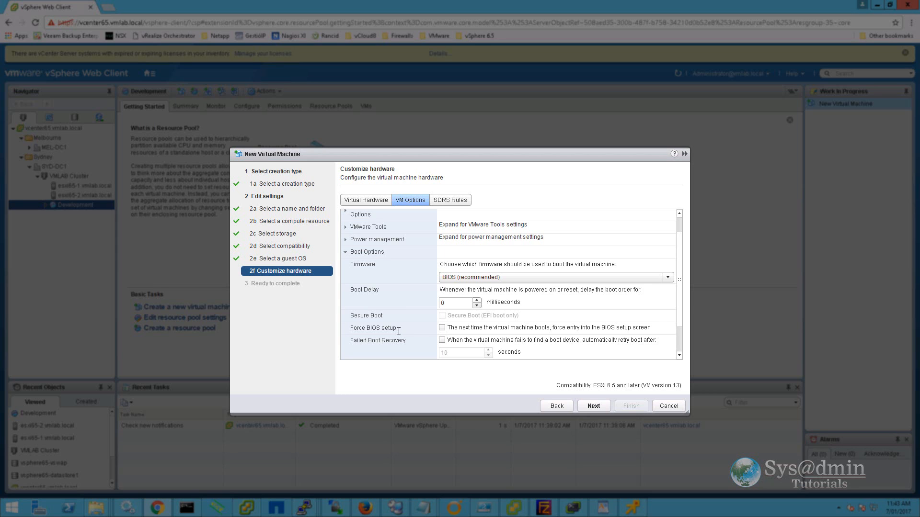
{"action": "left_click", "coordinate": [442, 328]}
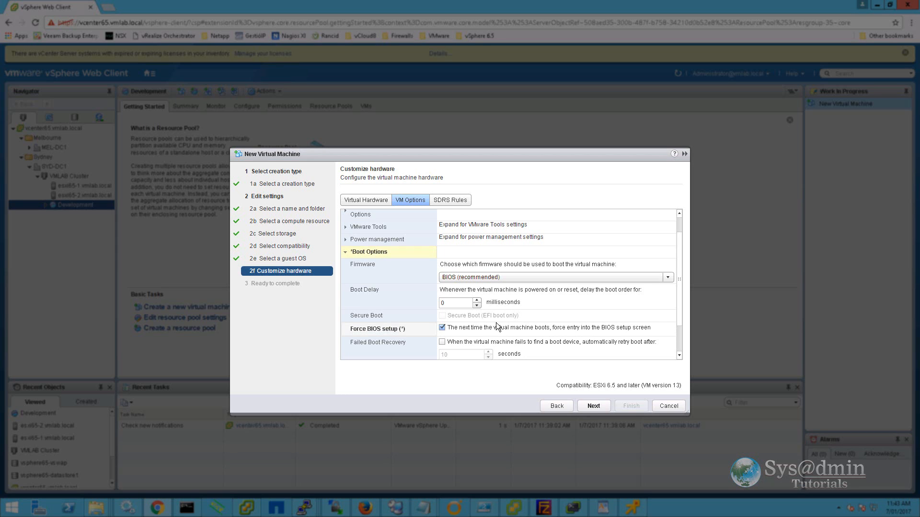
{"action": "left_click", "coordinate": [594, 406]}
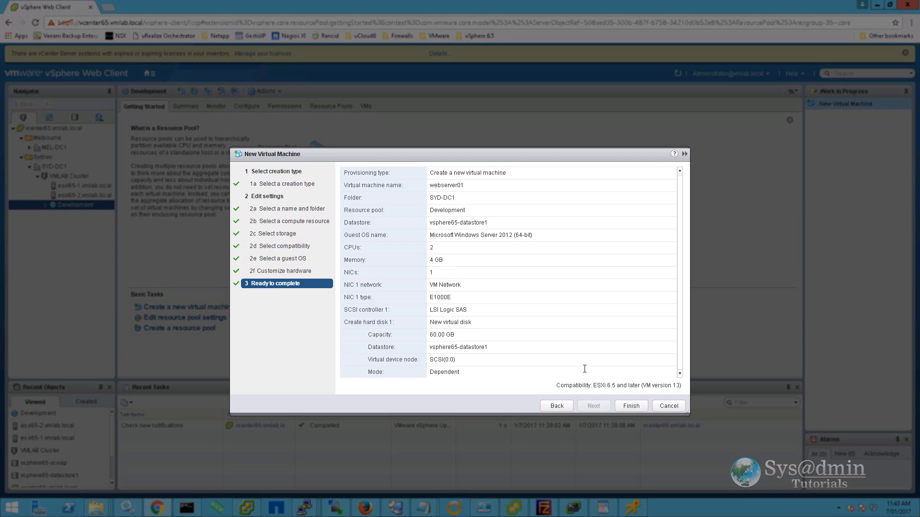
Finish creating webserver01, power it on, and show its console launch options.
{"action": "left_click", "coordinate": [631, 406]}
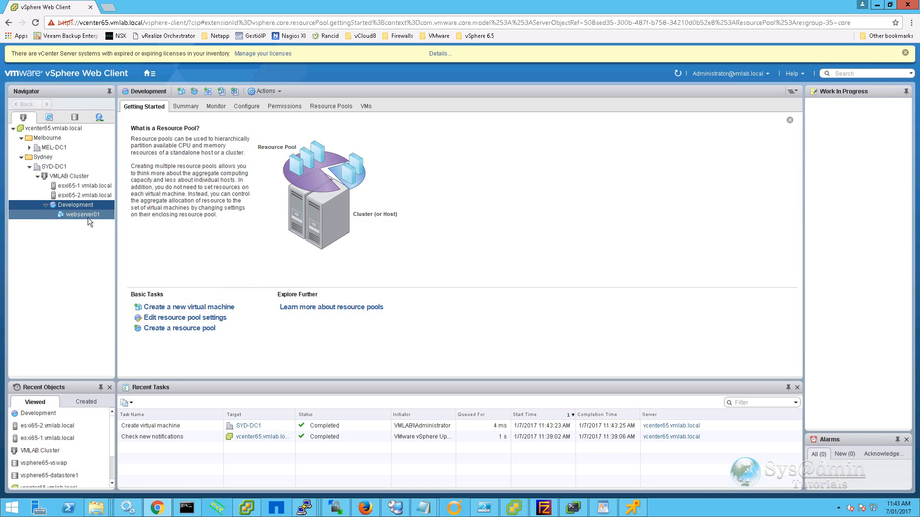
{"action": "left_click", "coordinate": [90, 215]}
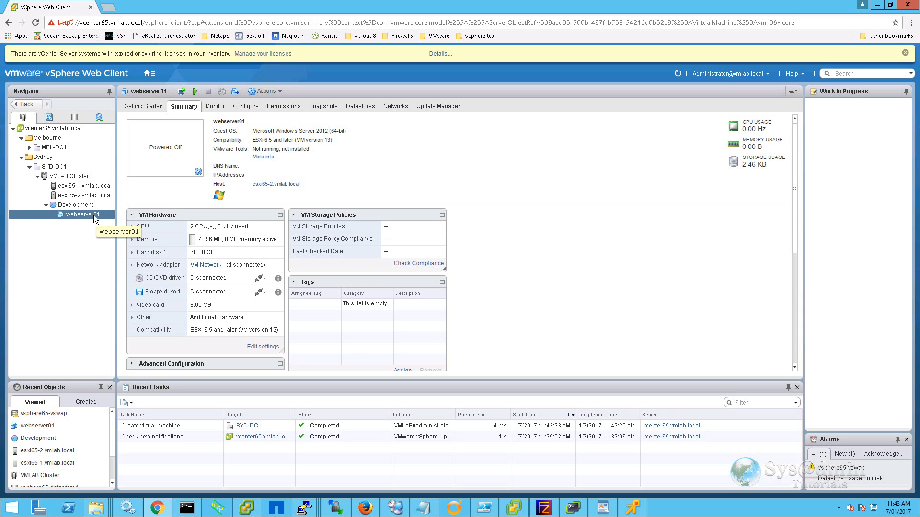
{"action": "right_click", "coordinate": [94, 218]}
{"action": "mouse_move", "coordinate": [129, 233]}
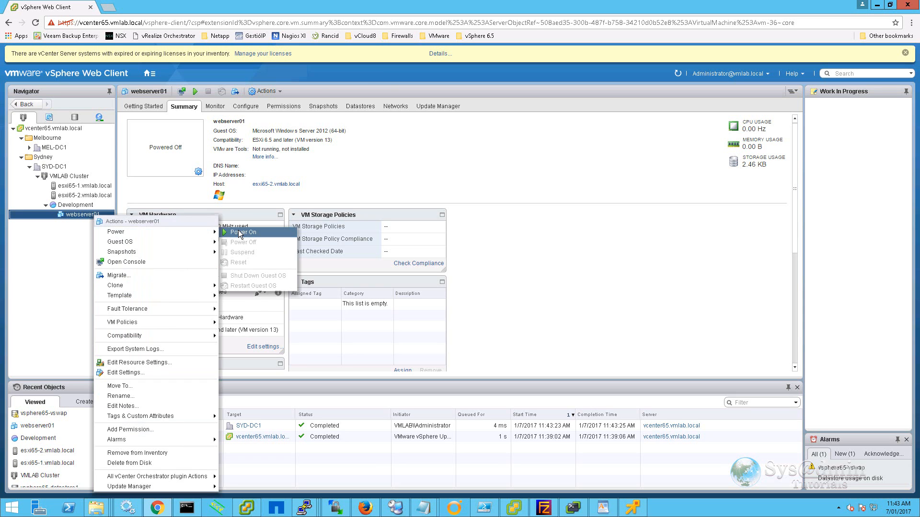
{"action": "left_click", "coordinate": [241, 233]}
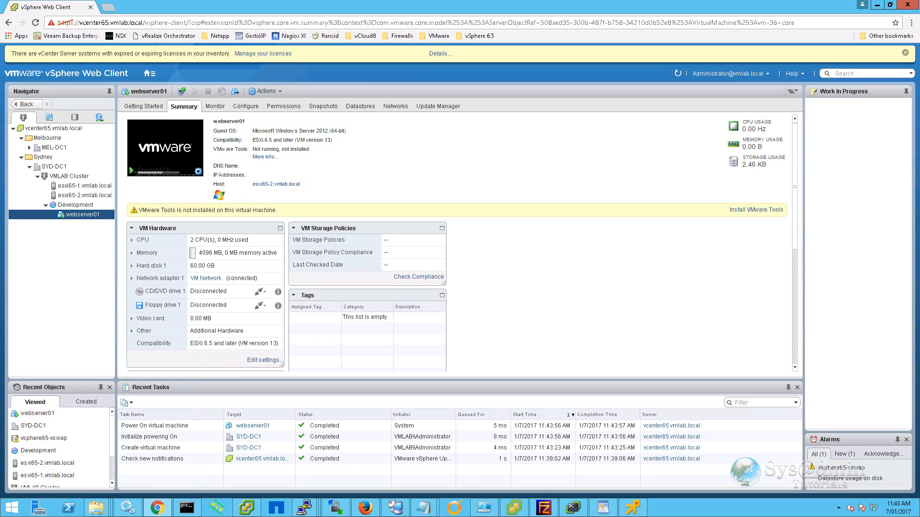
{"action": "left_click", "coordinate": [198, 172]}
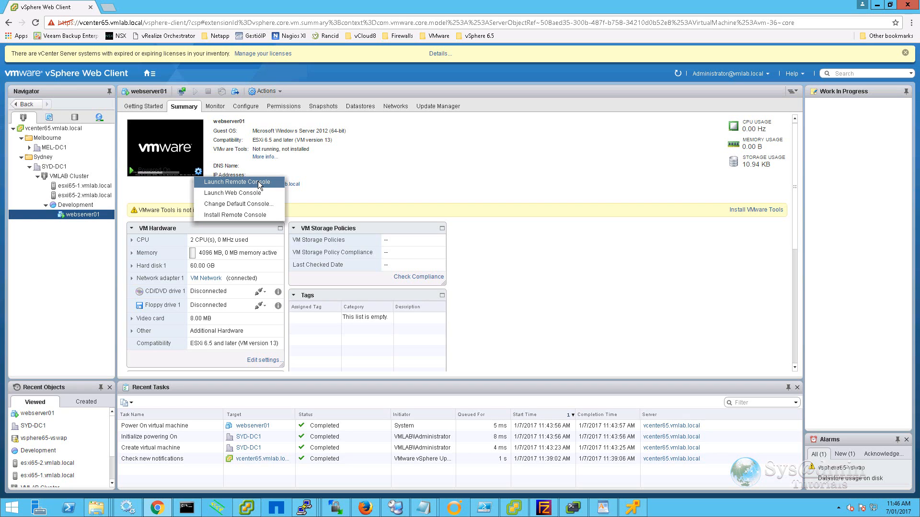
Launch Remote Console and mount en_windows_server_2012_r2_x64_dvd_2707946.iso on CD/DVD drive 1.
{"action": "left_click", "coordinate": [260, 185]}
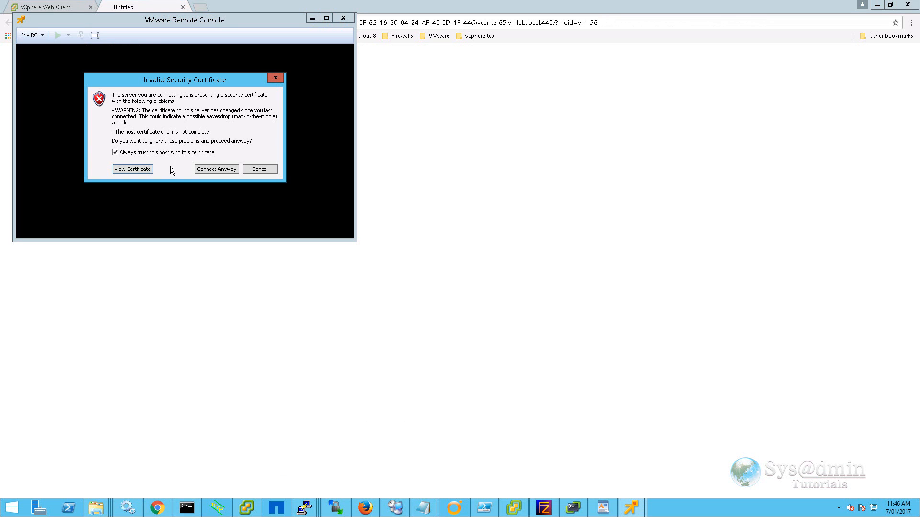
{"action": "left_click", "coordinate": [219, 168]}
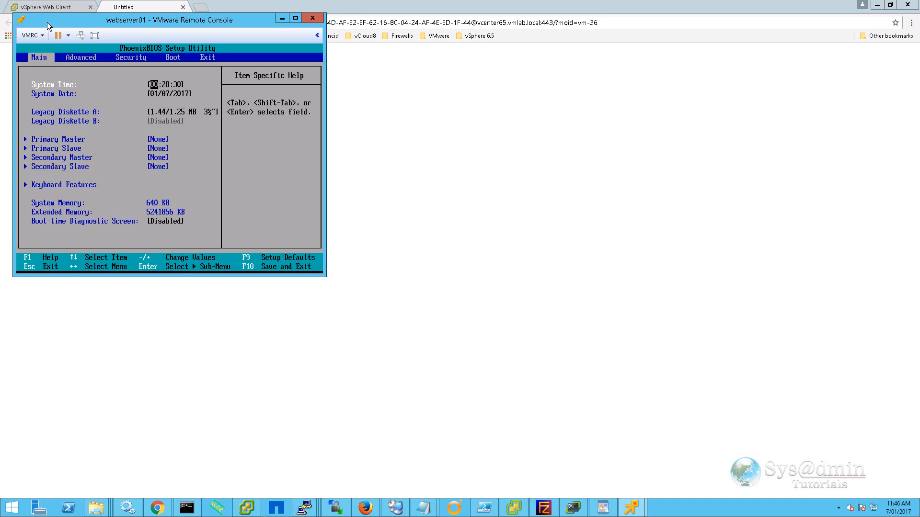
{"action": "left_click", "coordinate": [42, 37]}
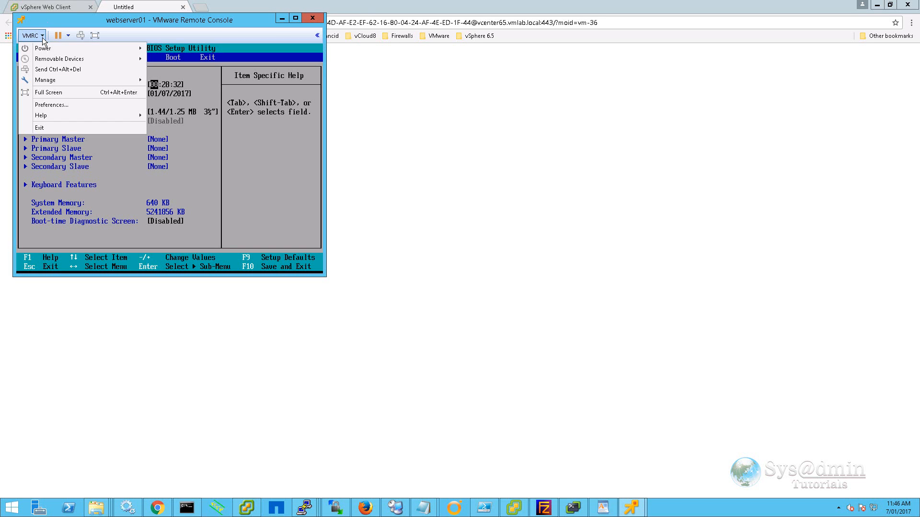
{"action": "mouse_move", "coordinate": [52, 61]}
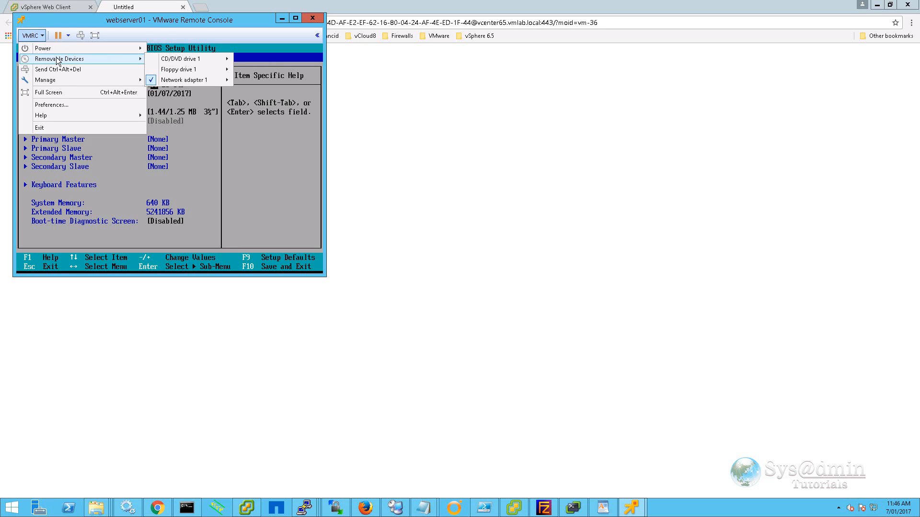
{"action": "mouse_move", "coordinate": [197, 65]}
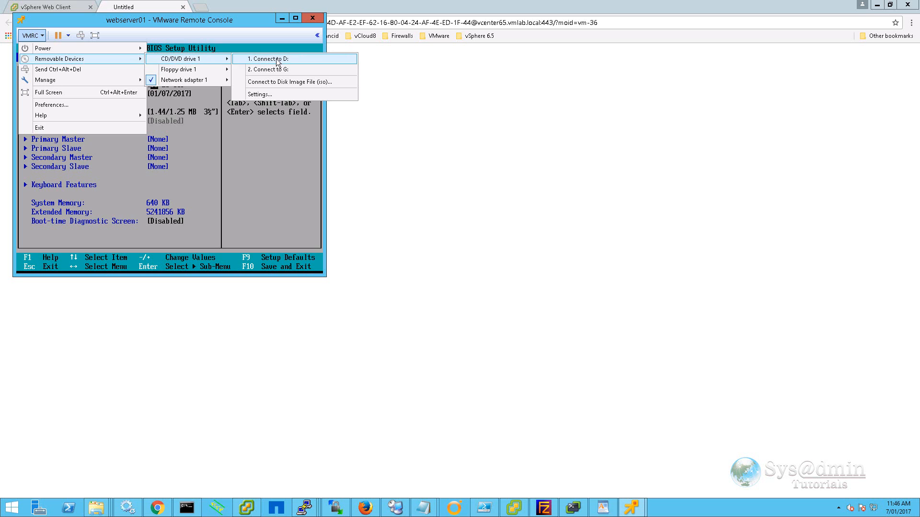
{"action": "left_click", "coordinate": [325, 83]}
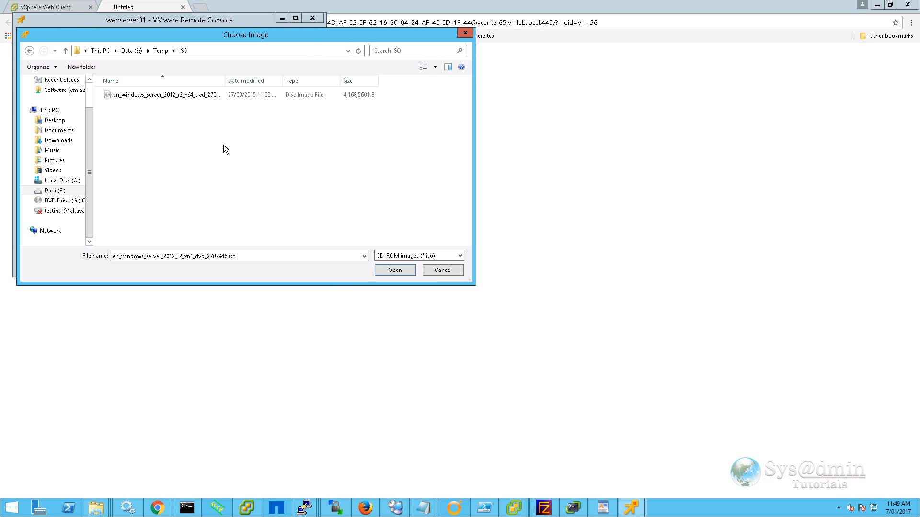
{"action": "left_click", "coordinate": [165, 98]}
{"action": "left_click", "coordinate": [395, 271]}
Check the CD/DVD drive 1 connection in the VMRC menu, then return to BIOS setup.
{"action": "left_click", "coordinate": [41, 37]}
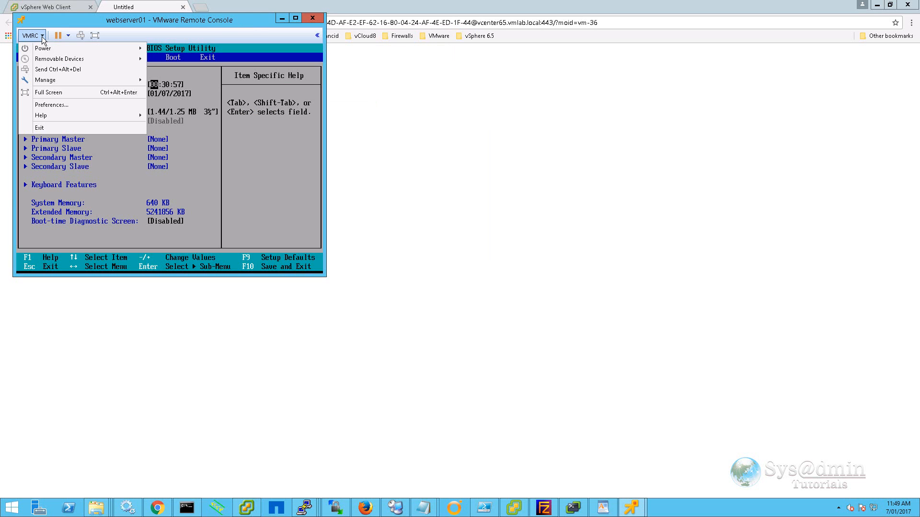
{"action": "mouse_move", "coordinate": [52, 59]}
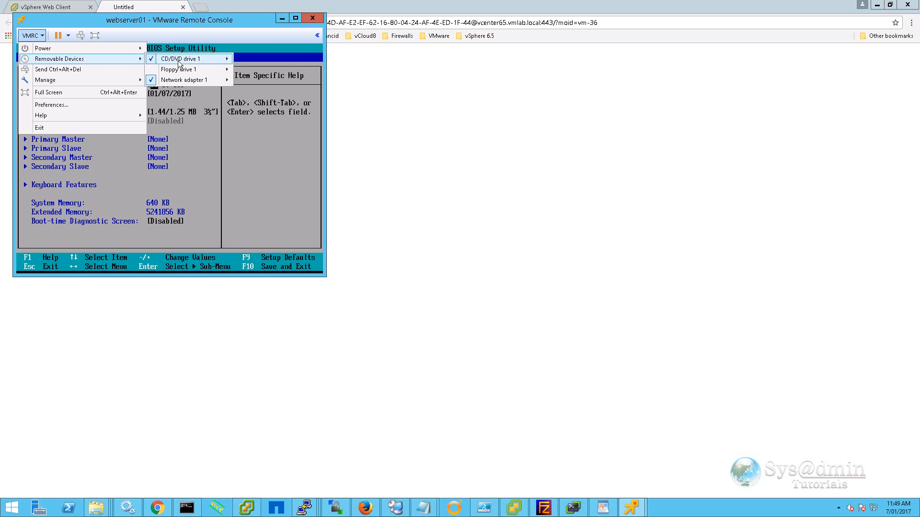
{"action": "mouse_move", "coordinate": [178, 64]}
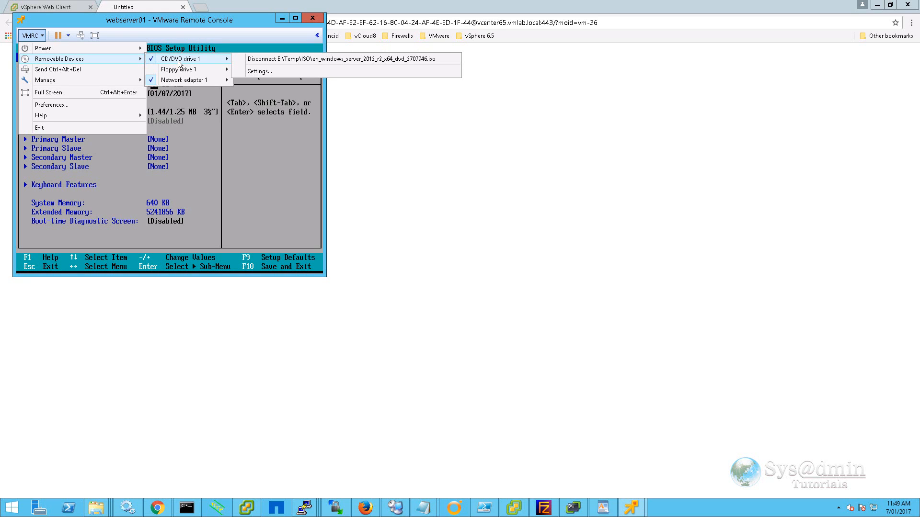
{"action": "left_click", "coordinate": [33, 45]}
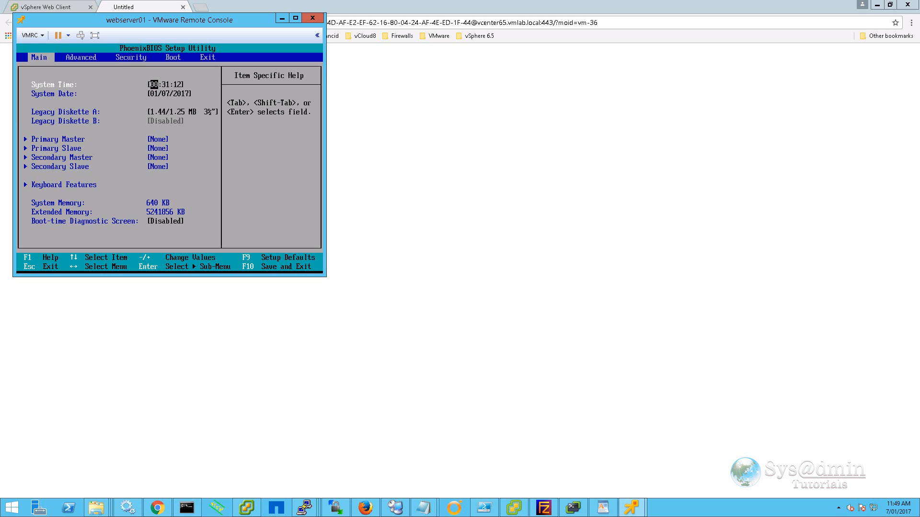
Set BIOS boot order to CD-ROM Drive first, Hard Drive second, then save and exit.
{"action": "key", "text": "Right"}
{"action": "key", "text": "Right"}
{"action": "key", "text": "Right"}
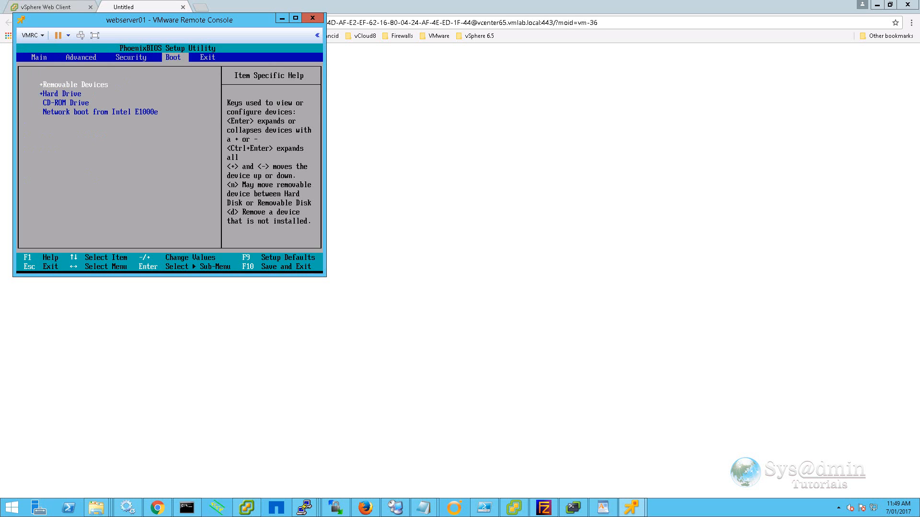
{"action": "key", "text": "Down"}
{"action": "key", "text": "Down"}
{"action": "key", "text": "plus"}
{"action": "key", "text": "plus"}
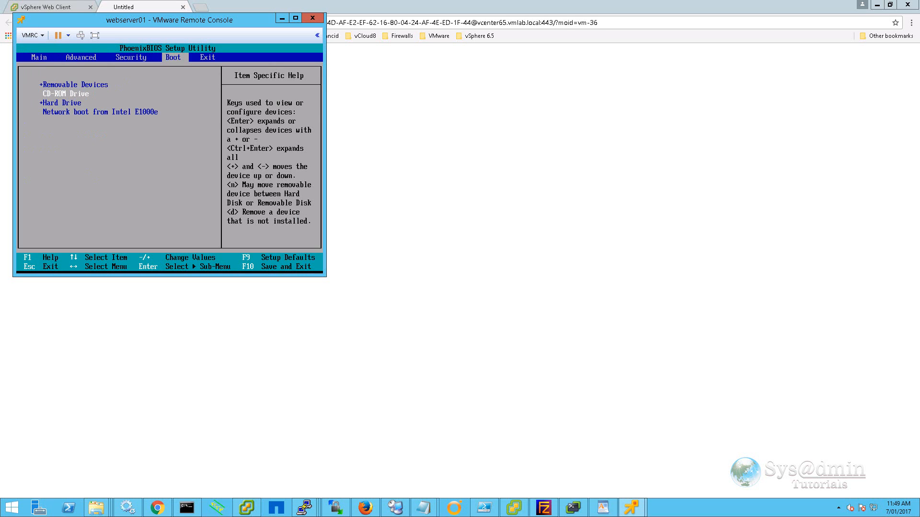
{"action": "key", "text": "Down"}
{"action": "key", "text": "Down"}
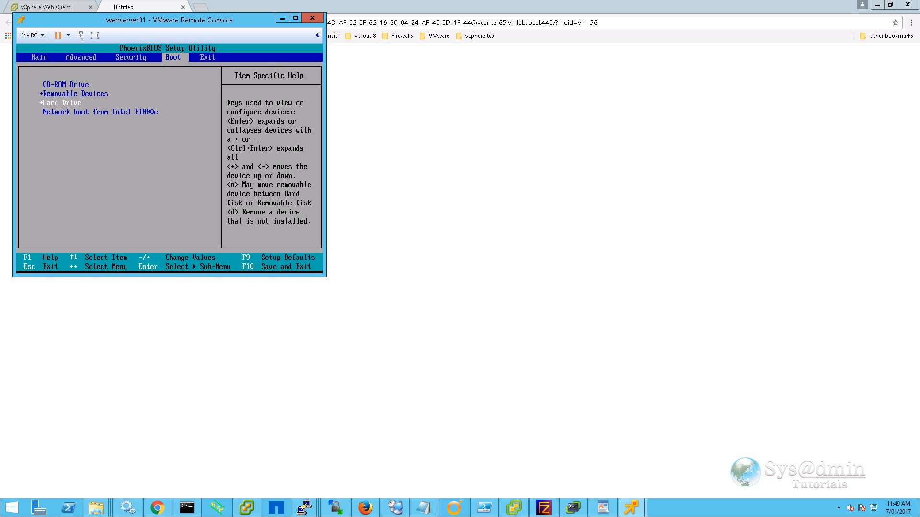
{"action": "key", "text": "plus"}
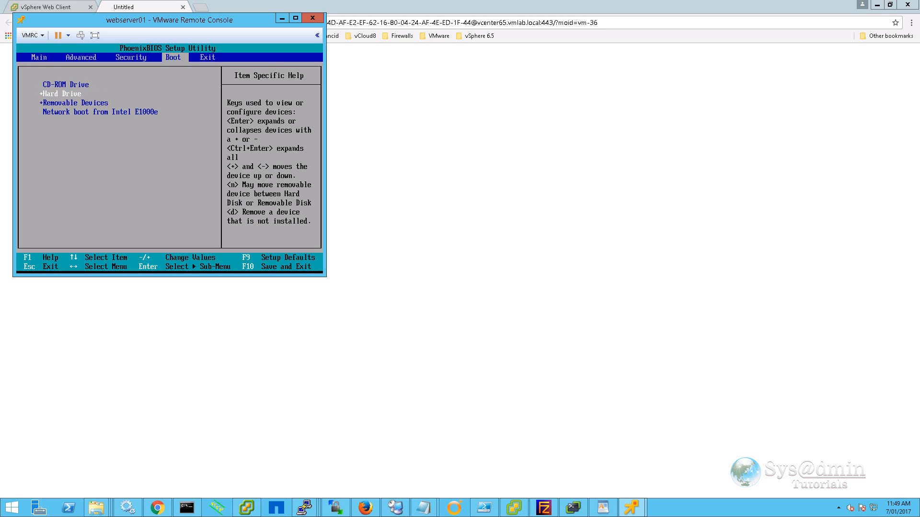
{"action": "key", "text": "Right"}
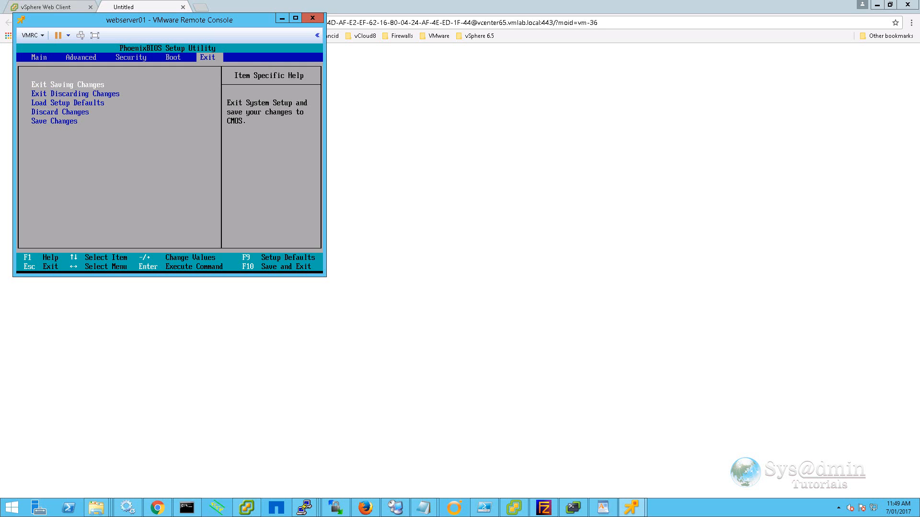
{"action": "key", "text": "Return"}
{"action": "key", "text": "Return"}
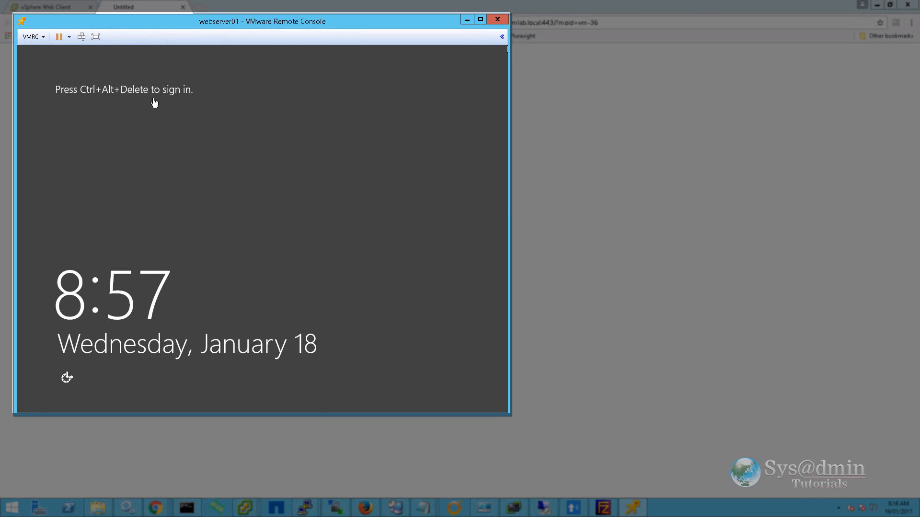
Sign in to Windows as Administrator with the account password, then glance at vSphere and return.
{"action": "left_click", "coordinate": [82, 38]}
{"action": "type", "text": "P@ssw0rd"}
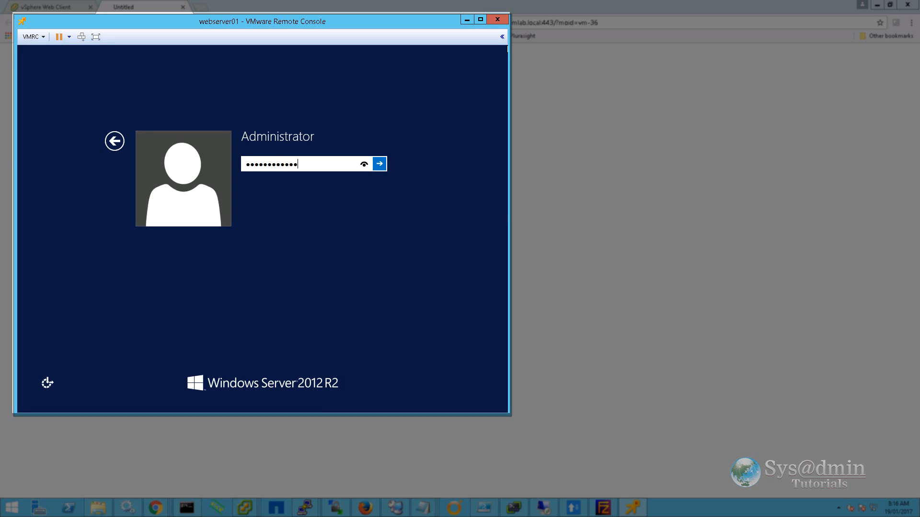
{"action": "key", "text": "Return"}
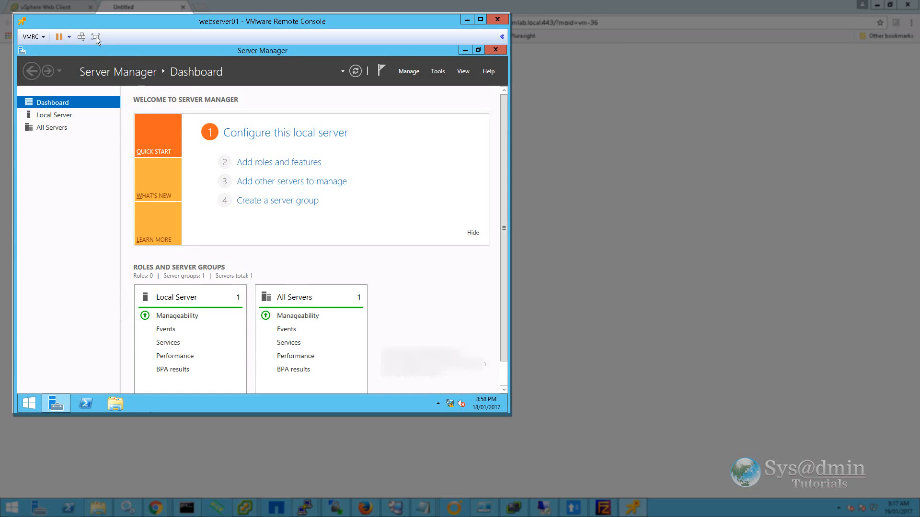
{"action": "left_click", "coordinate": [60, 10]}
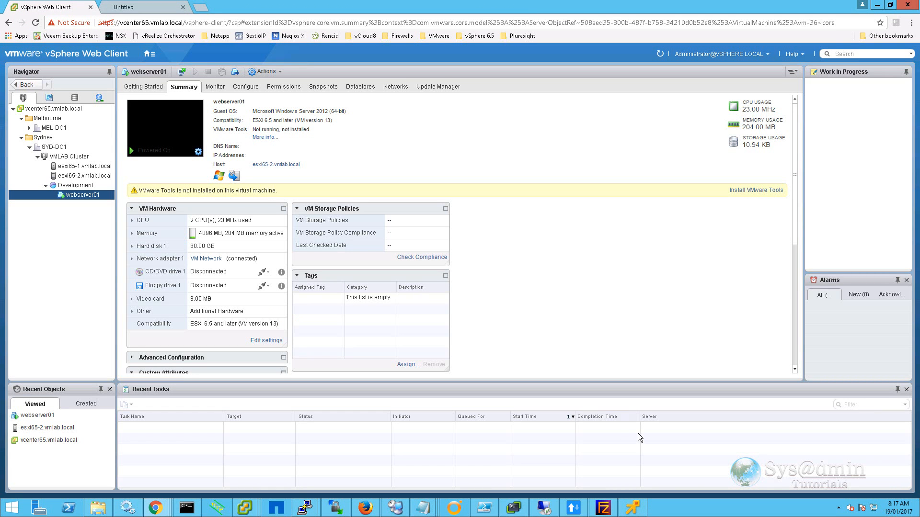
{"action": "left_click", "coordinate": [633, 509]}
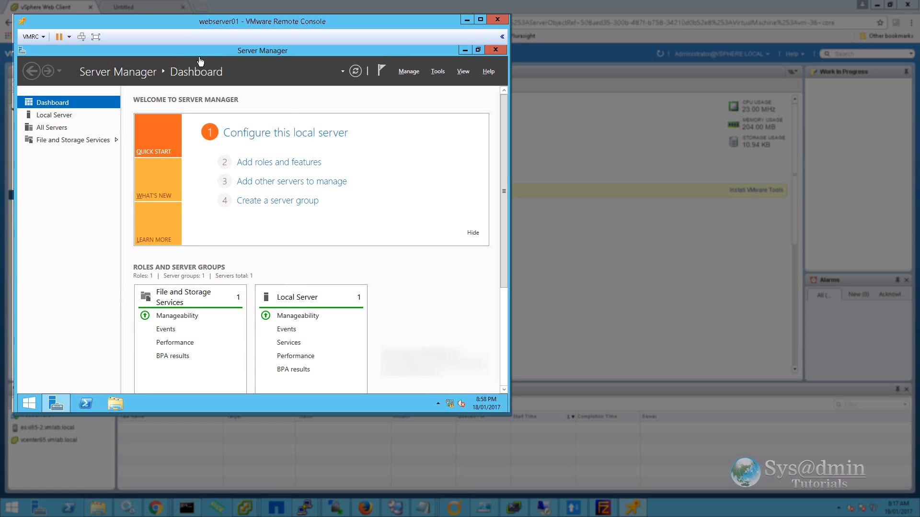
Mount the VMware Tools installer into webserver01 from the console's Manage menu.
{"action": "left_click", "coordinate": [44, 38]}
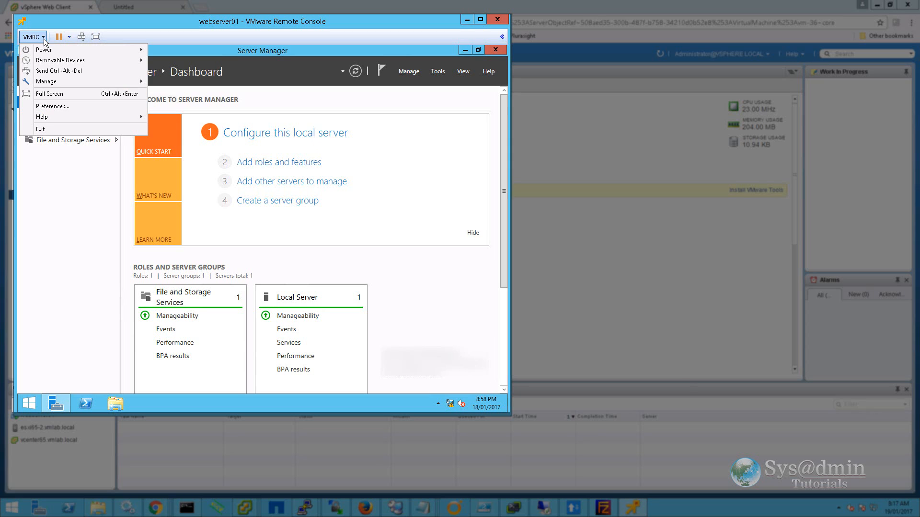
{"action": "mouse_move", "coordinate": [56, 85]}
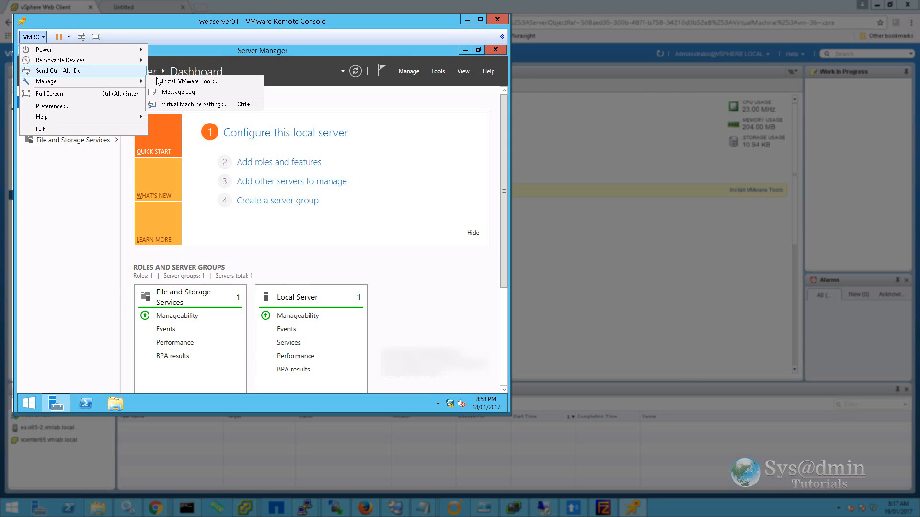
{"action": "left_click", "coordinate": [180, 83]}
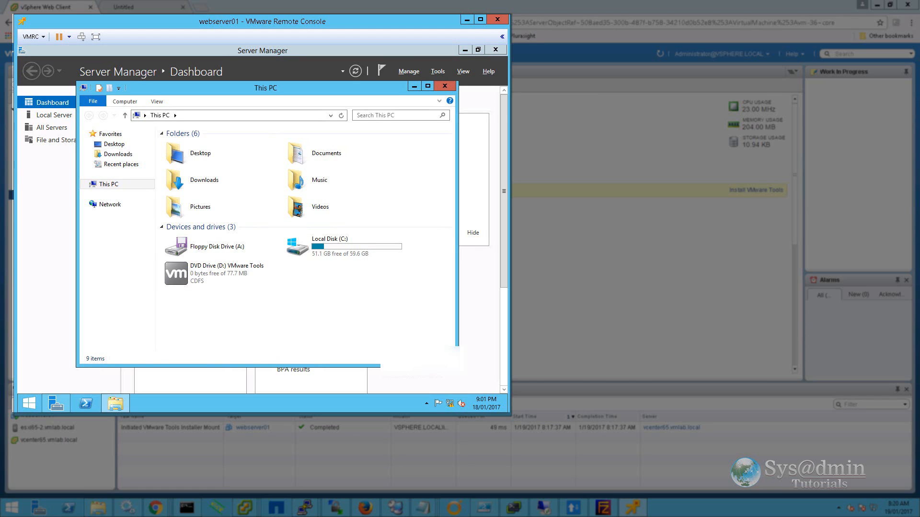
Run VMware Tools setup from the DVD drive with the Typical setup, then restart the VM.
{"action": "double_click", "coordinate": [192, 273]}
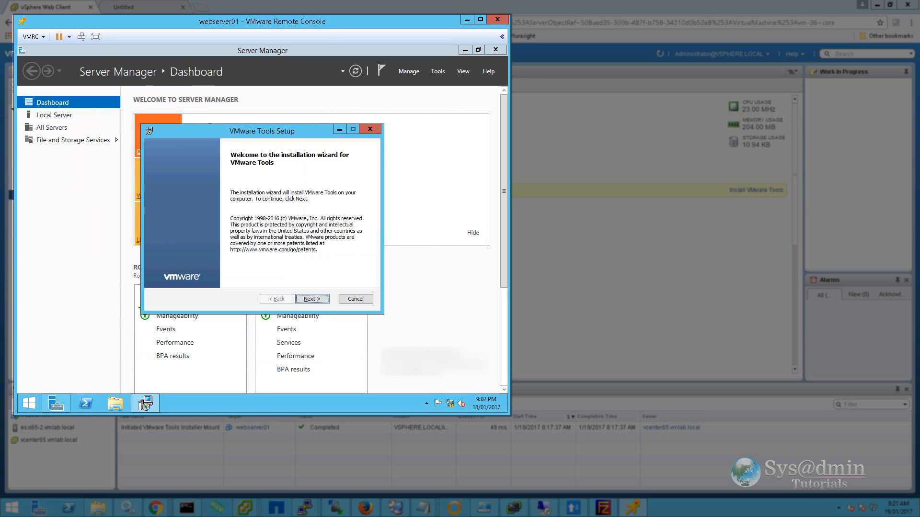
{"action": "key", "text": "Return"}
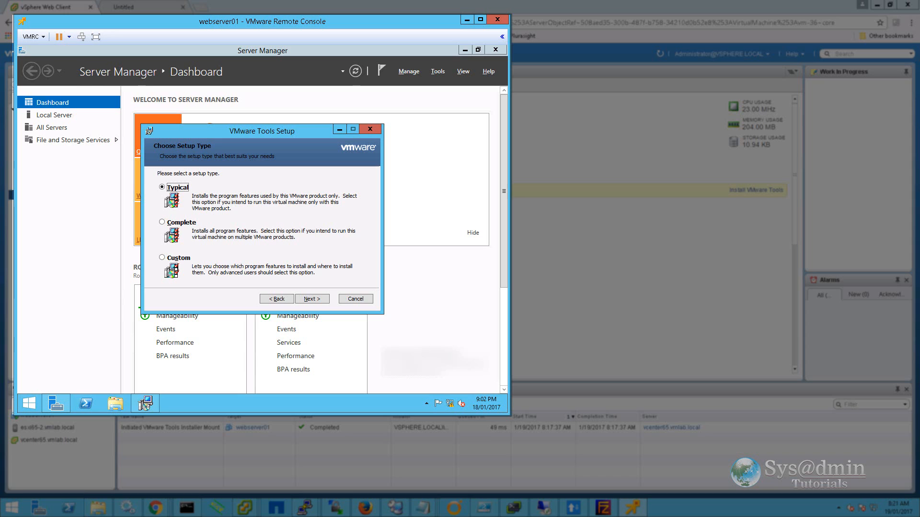
{"action": "key", "text": "Return"}
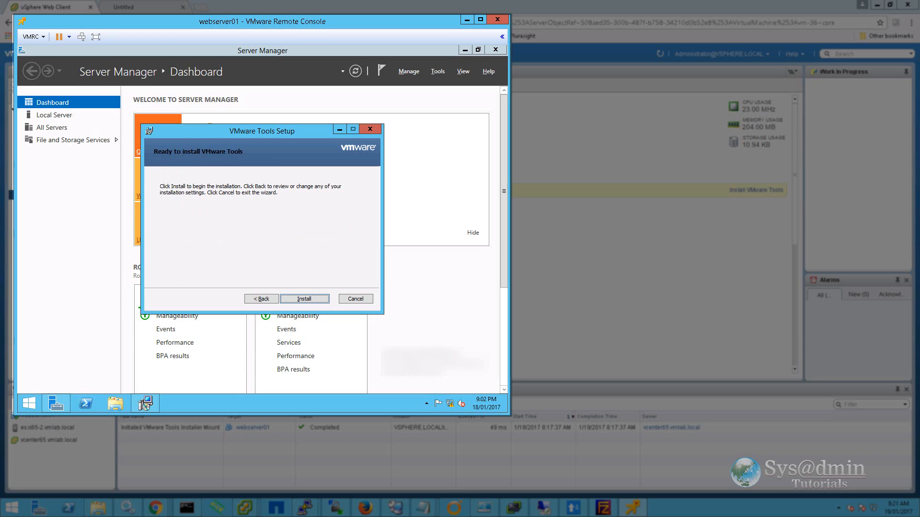
{"action": "key", "text": "Return"}
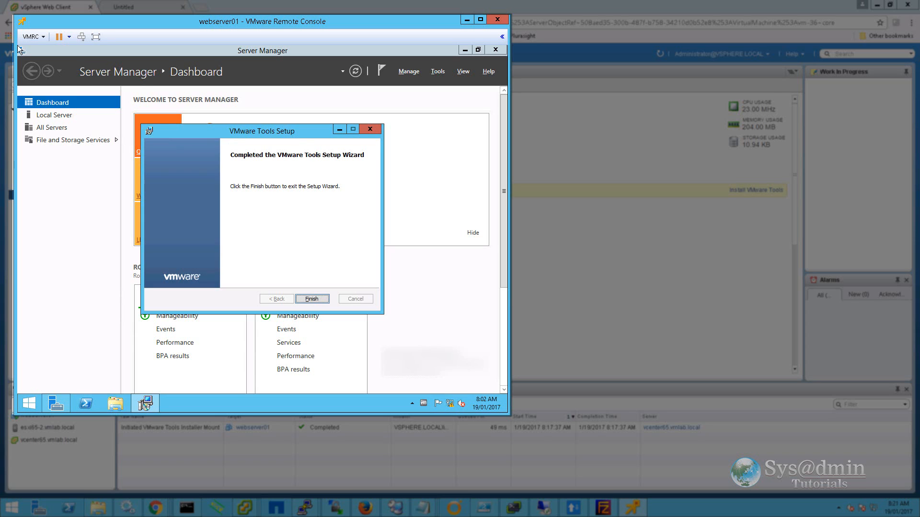
{"action": "key", "text": "Return"}
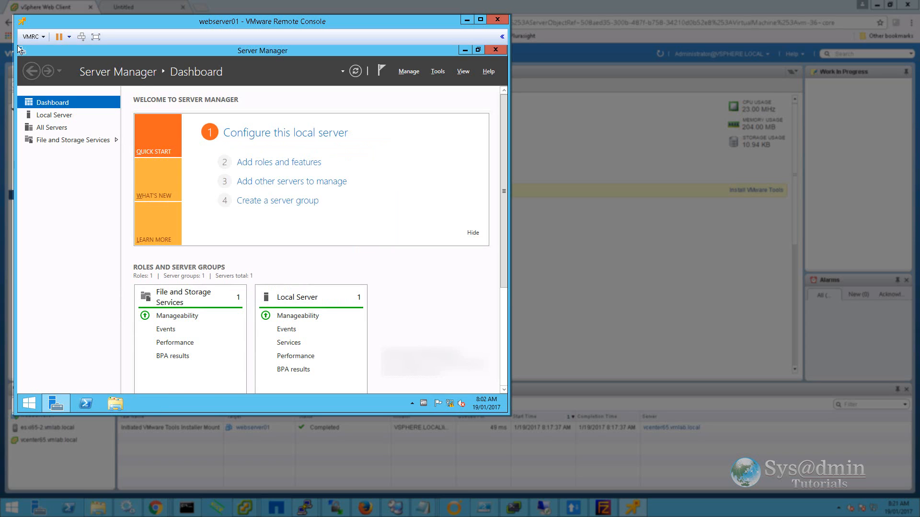
{"action": "key", "text": "Return"}
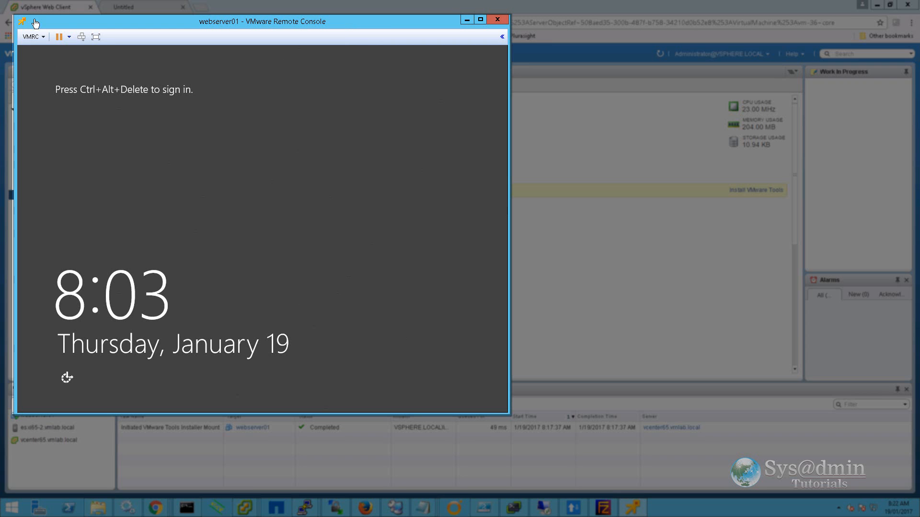
Send Ctrl+Alt+Del and sign in to webserver01 with the administrator password.
{"action": "left_click", "coordinate": [81, 37]}
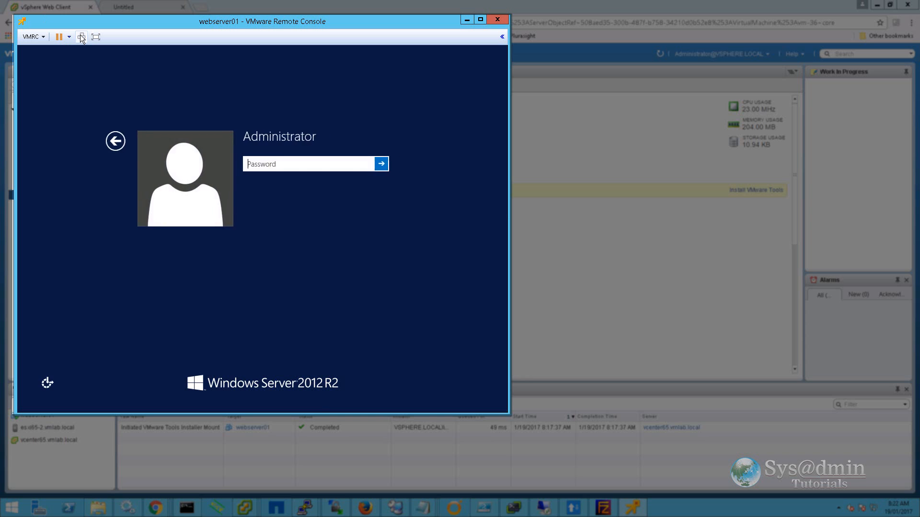
{"action": "type", "text": "Password123!"}
{"action": "key", "text": "Return"}
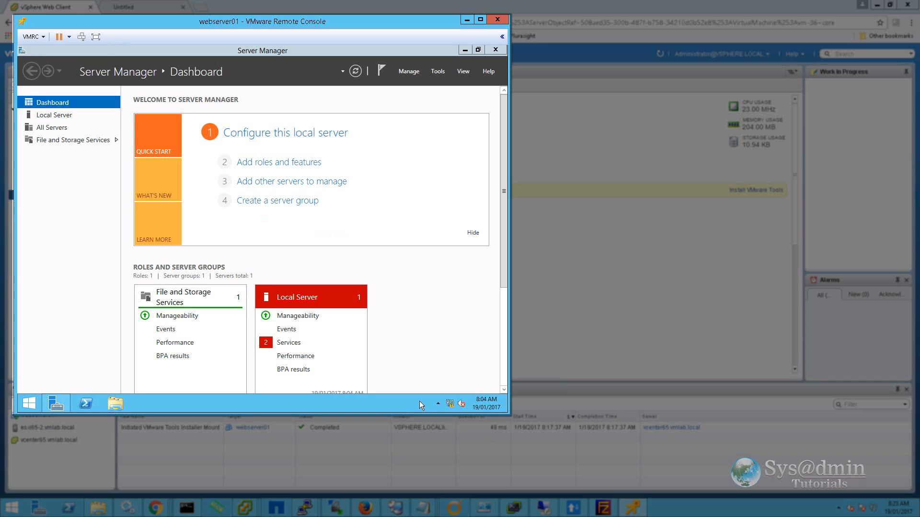
Check the VMware Tools tray status, then confirm vSphere shows Tools running, version 10272 (Current).
{"action": "left_click", "coordinate": [437, 404]}
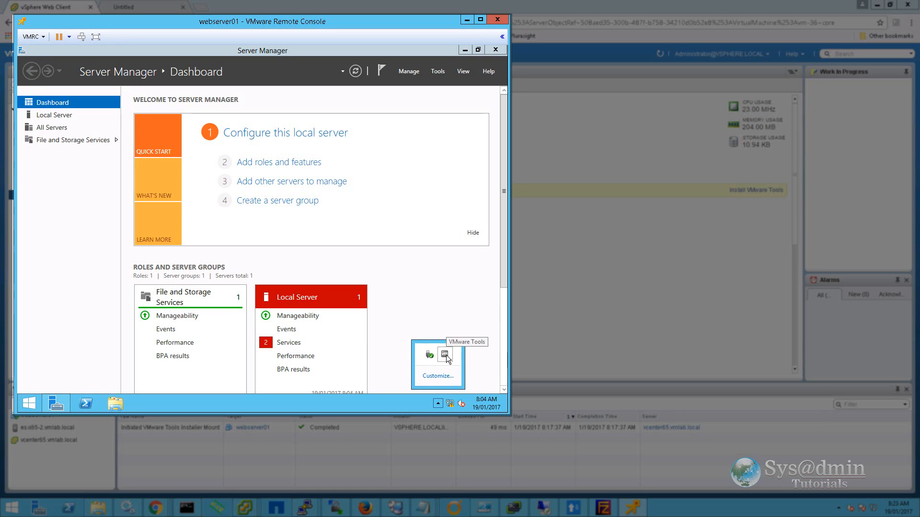
{"action": "left_click", "coordinate": [445, 355]}
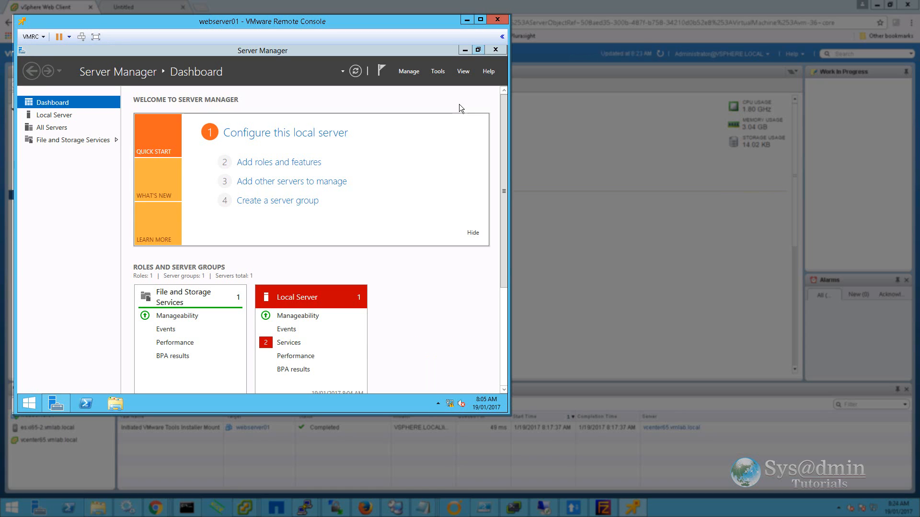
{"action": "left_click", "coordinate": [463, 21]}
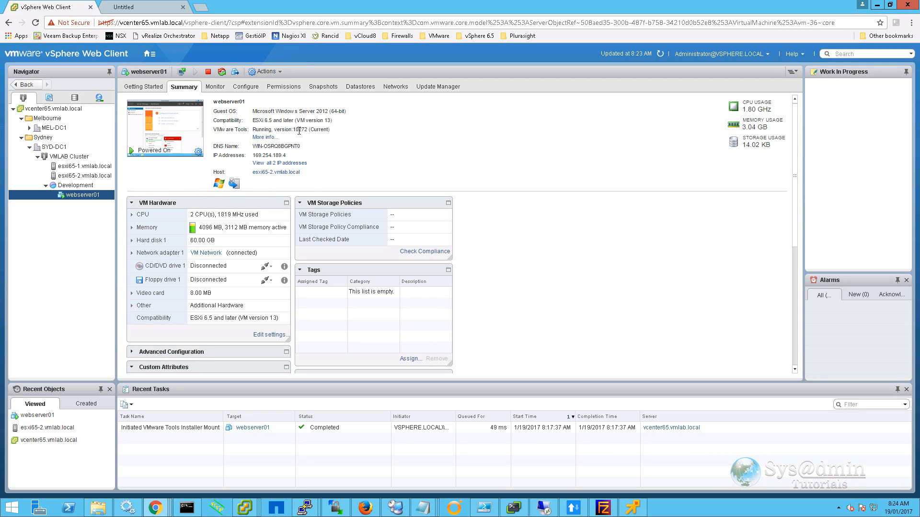
{"action": "left_click_drag", "start_coordinate": [256, 129], "coordinate": [323, 130]}
{"action": "left_click", "coordinate": [354, 156]}
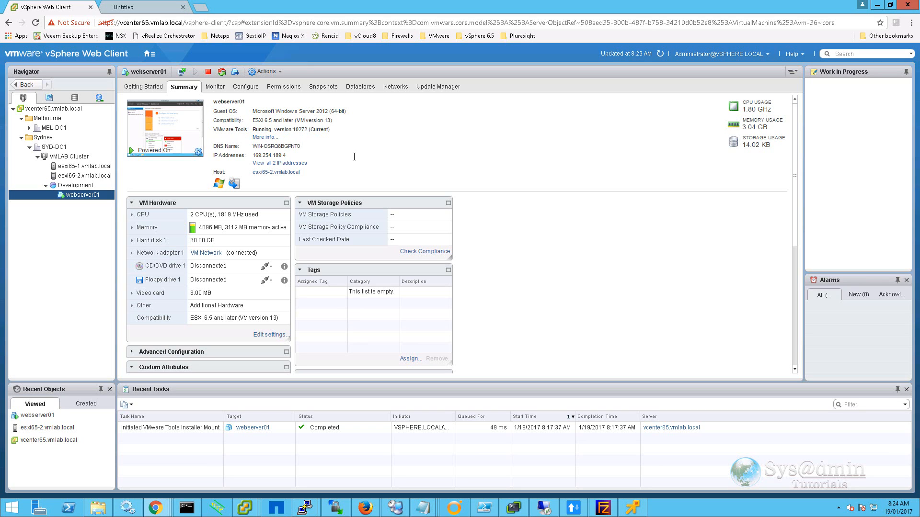